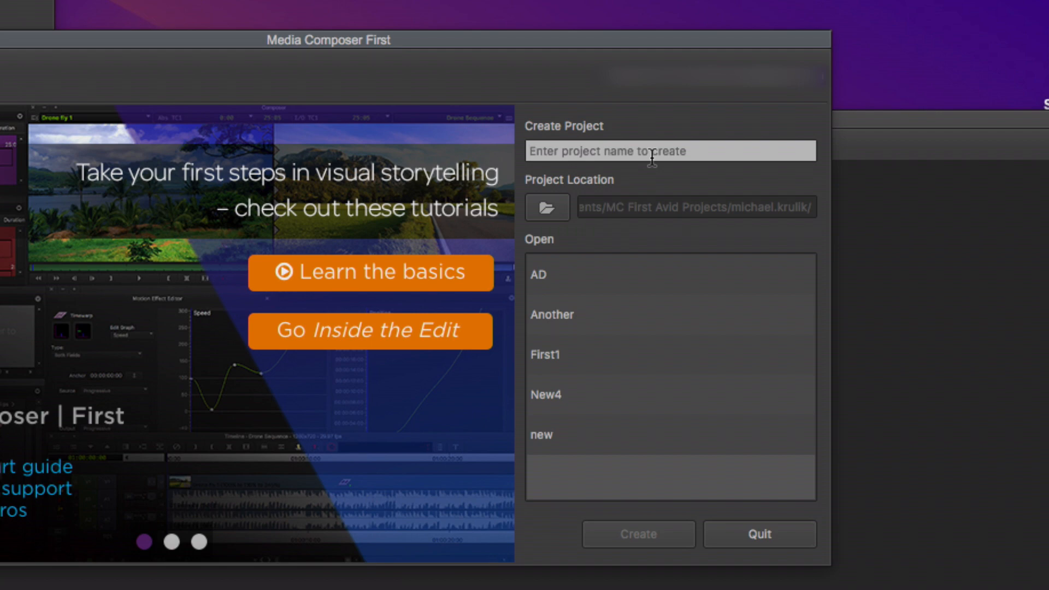
Create a new project named Edit3.
{"action": "type", "text": "Edi"}
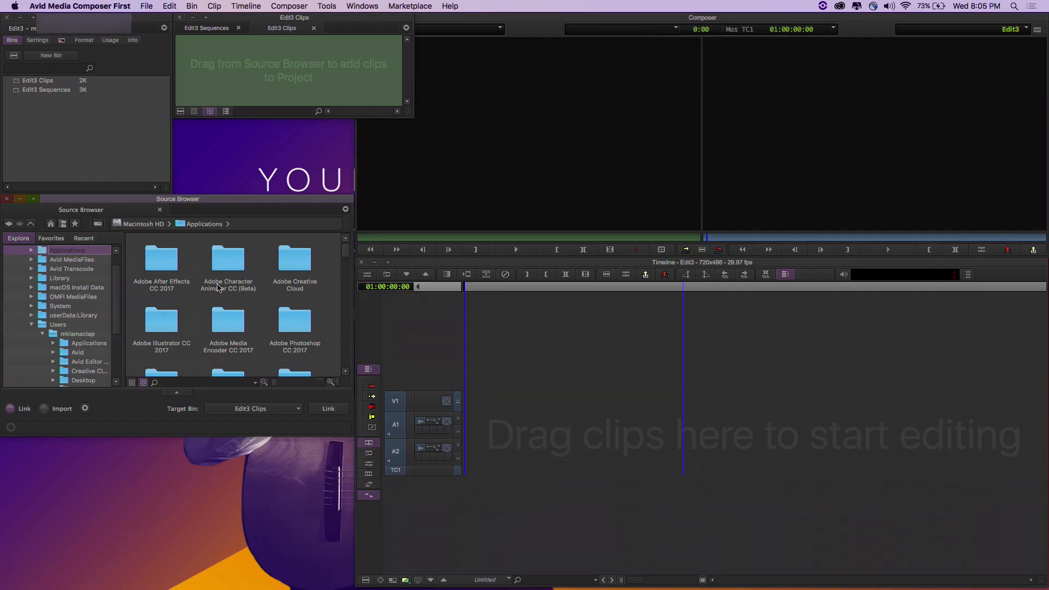
Browse to the Desktop in the Source Browser and open its Cat folder of clips.
{"action": "left_click", "coordinate": [145, 224]}
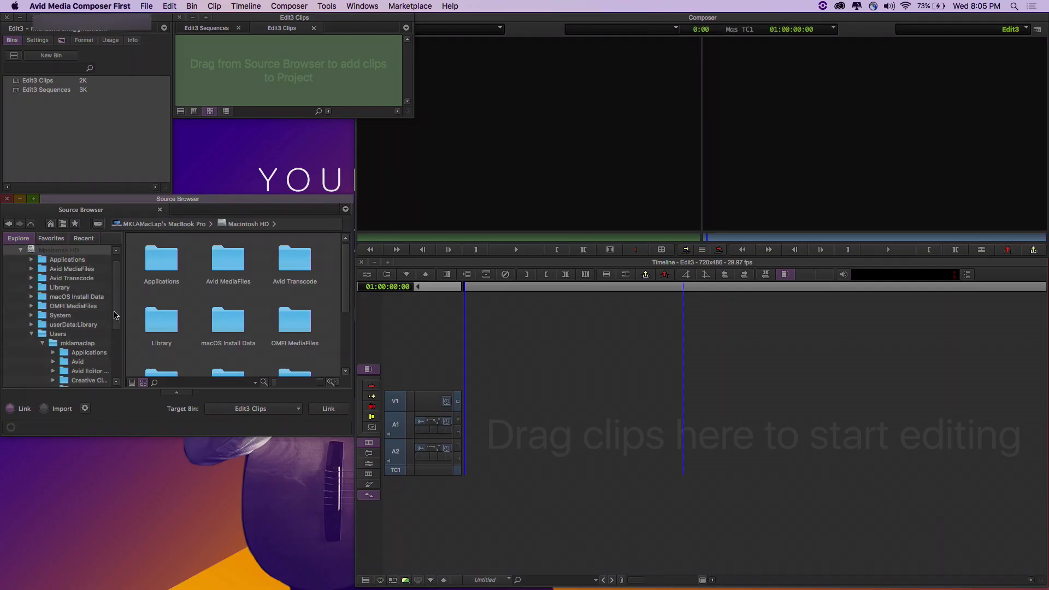
{"action": "left_click_drag", "start_coordinate": [115, 312], "coordinate": [114, 292]}
{"action": "left_click", "coordinate": [59, 254]}
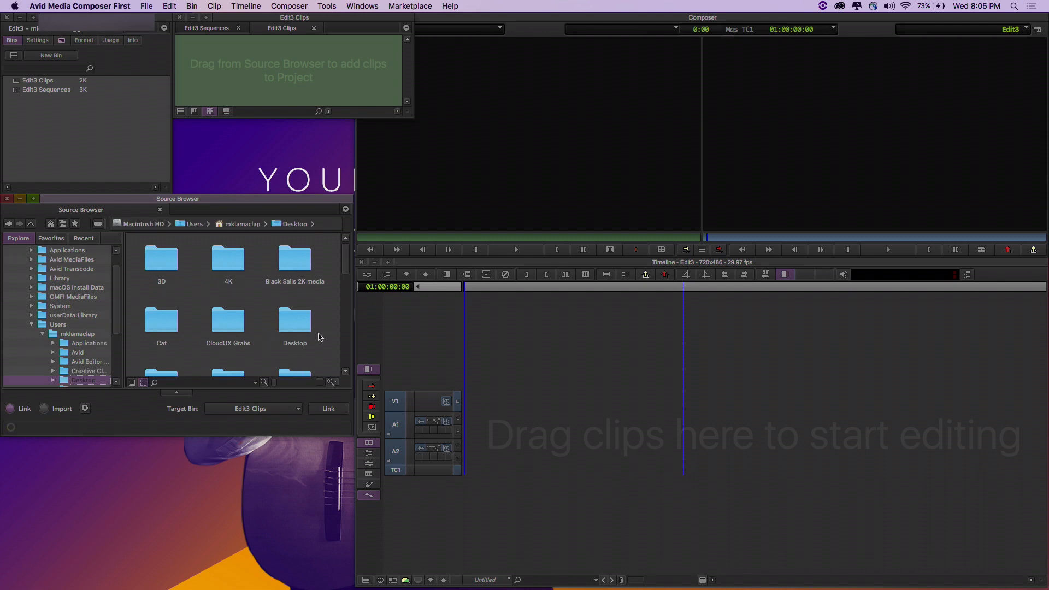
{"action": "left_click", "coordinate": [166, 328]}
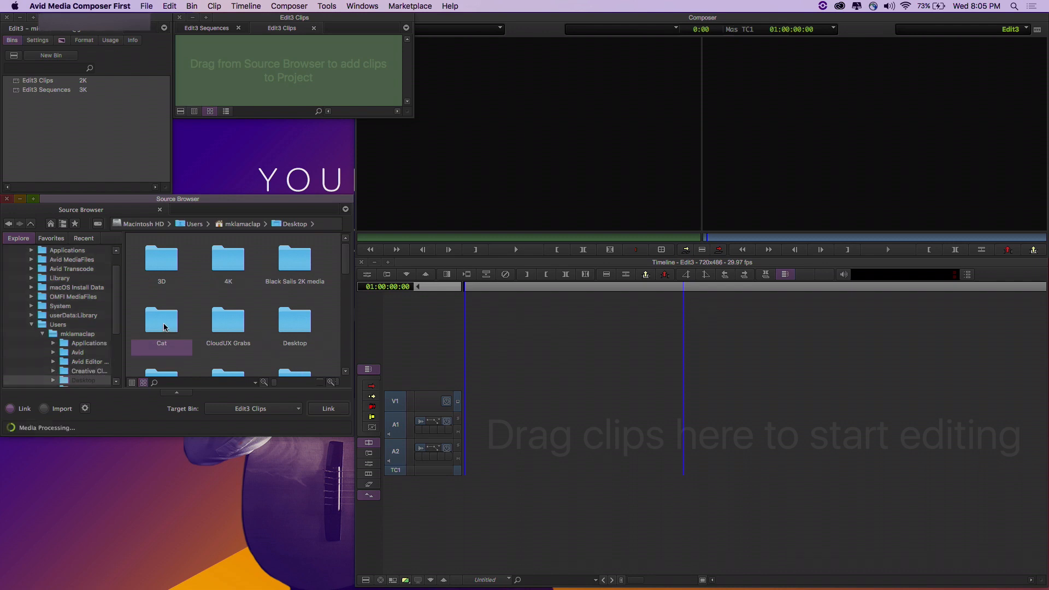
{"action": "double_click", "coordinate": [162, 325]}
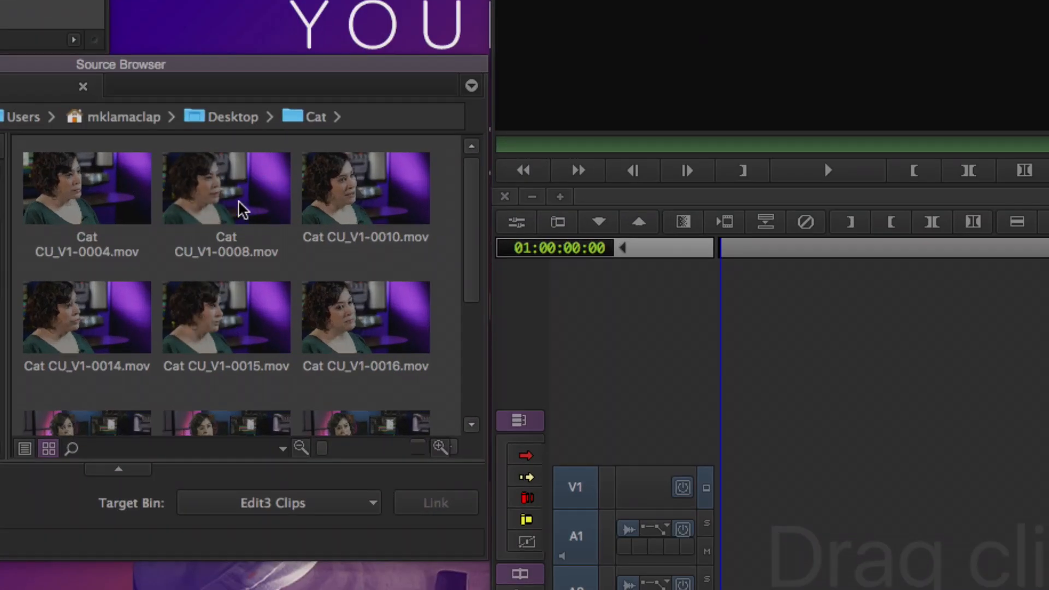
Select Cat CU_V1-0008.mov, then enlarge the Source Browser window and its clip thumbnails.
{"action": "left_click", "coordinate": [222, 206]}
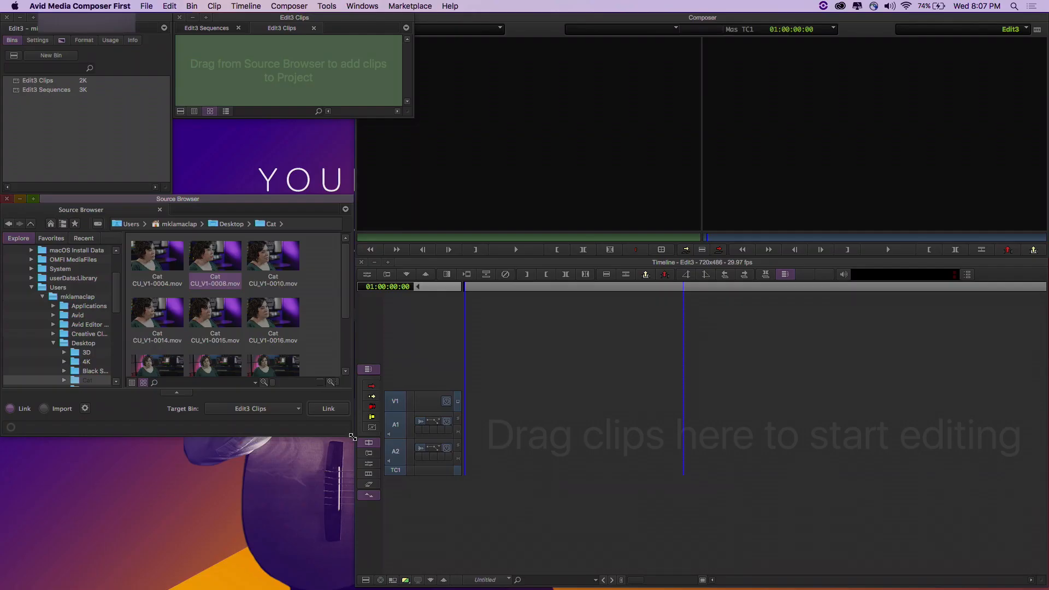
{"action": "left_click_drag", "start_coordinate": [352, 437], "coordinate": [566, 534]}
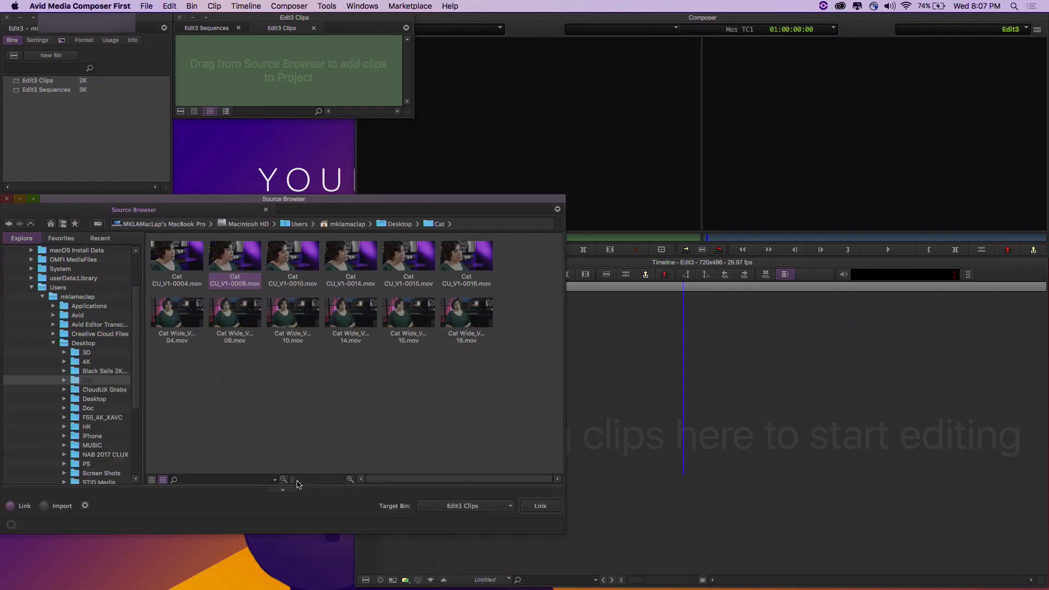
{"action": "mouse_move", "coordinate": [294, 485]}
{"action": "left_mouse_down"}
{"action": "mouse_move", "coordinate": [323, 482]}
{"action": "mouse_move", "coordinate": [297, 484]}
{"action": "left_mouse_up"}
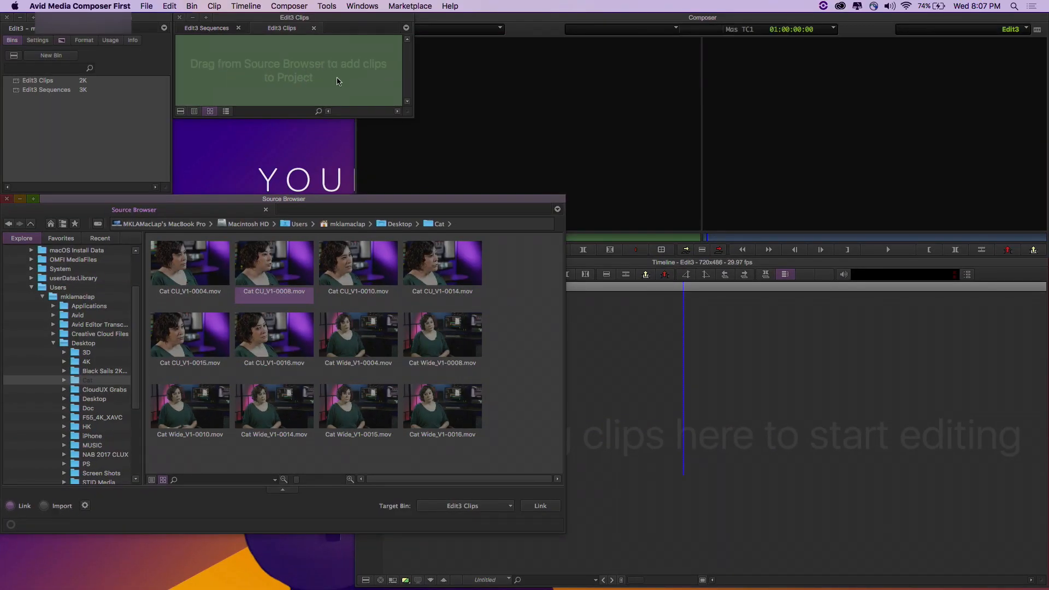
Add Cat Wide_V1-0008.mov to the Edit3 Clips bin, and link the nine clips in the last three thumbnail columns to that bin.
{"action": "left_click_drag", "start_coordinate": [465, 345], "coordinate": [299, 76]}
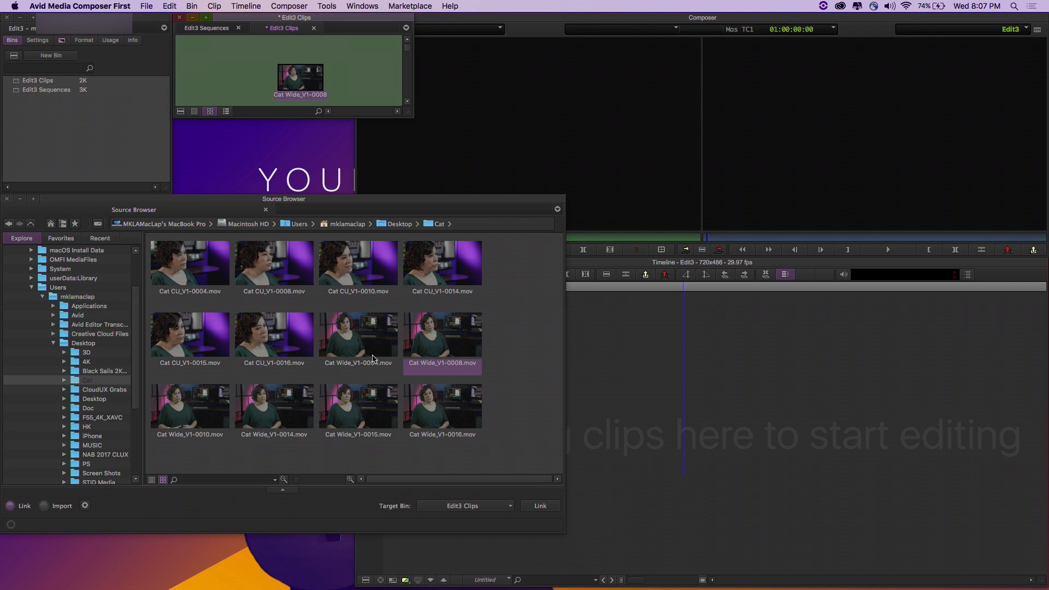
{"action": "left_click_drag", "start_coordinate": [507, 422], "coordinate": [263, 287]}
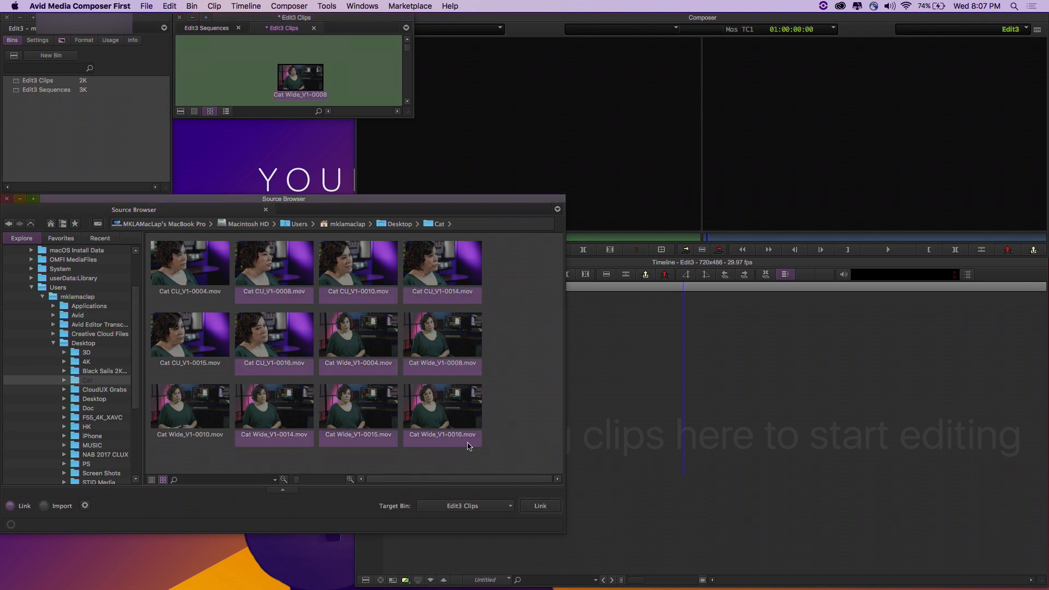
{"action": "left_click", "coordinate": [541, 507]}
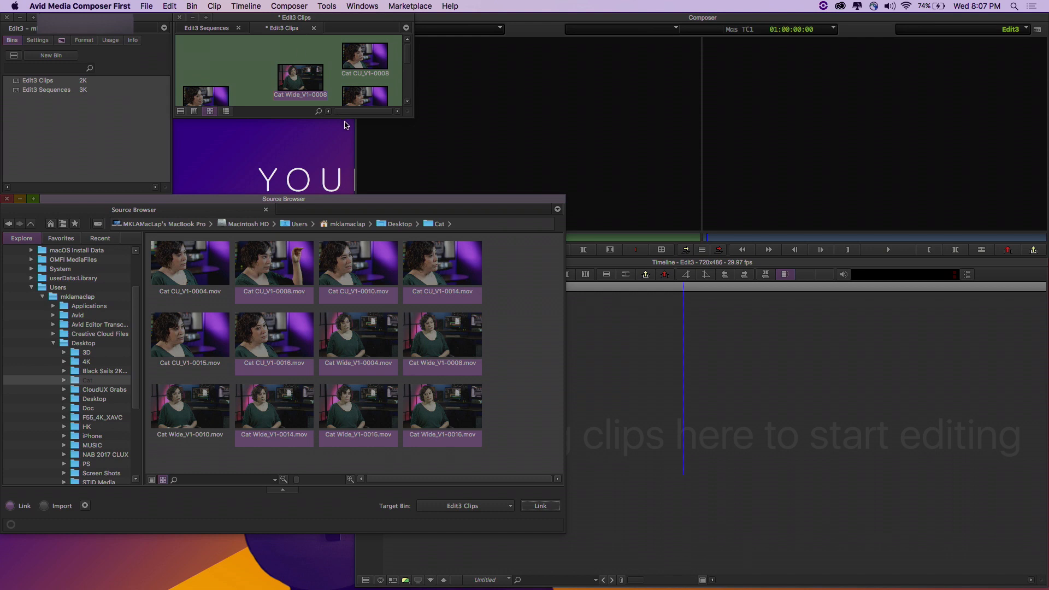
Load Cat CU_V1-0008 from the bin into the source monitor, scrub through it and play it.
{"action": "left_click", "coordinate": [315, 49]}
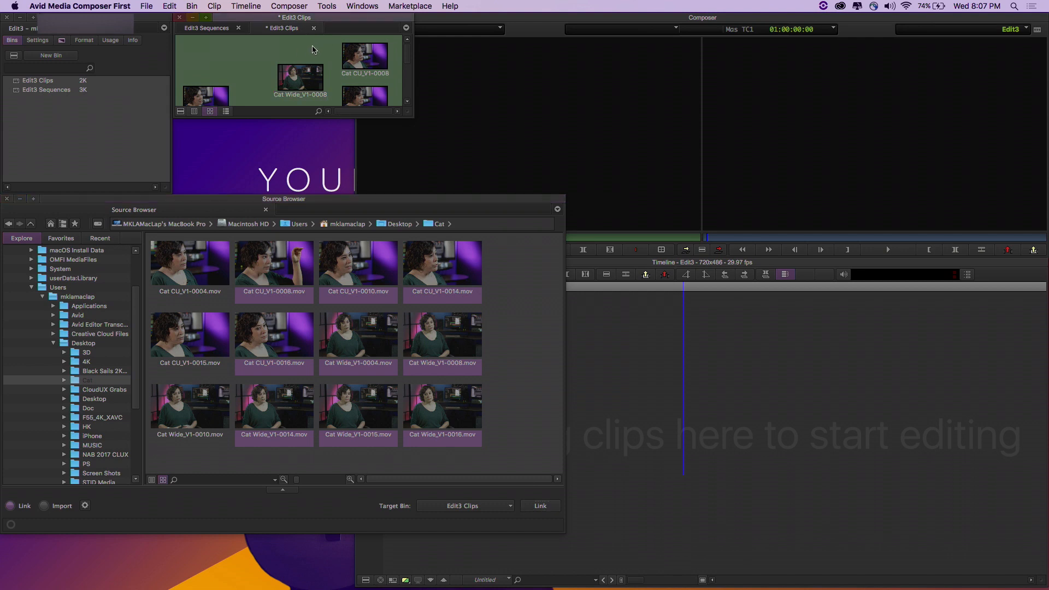
{"action": "double_click", "coordinate": [367, 58]}
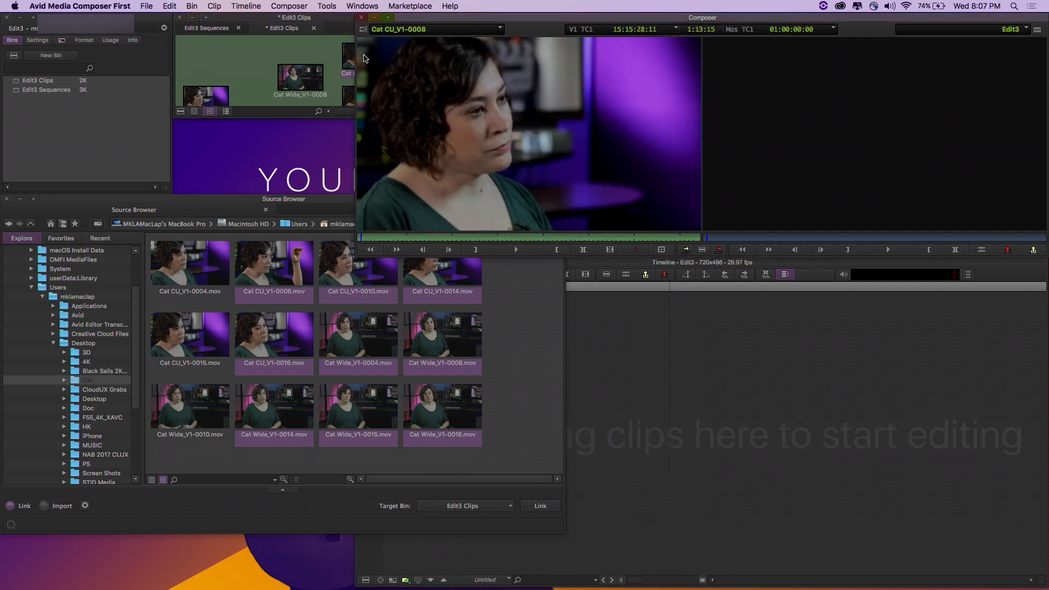
{"action": "left_click", "coordinate": [513, 236]}
{"action": "left_click_drag", "start_coordinate": [514, 238], "coordinate": [445, 235]}
{"action": "left_click", "coordinate": [513, 250]}
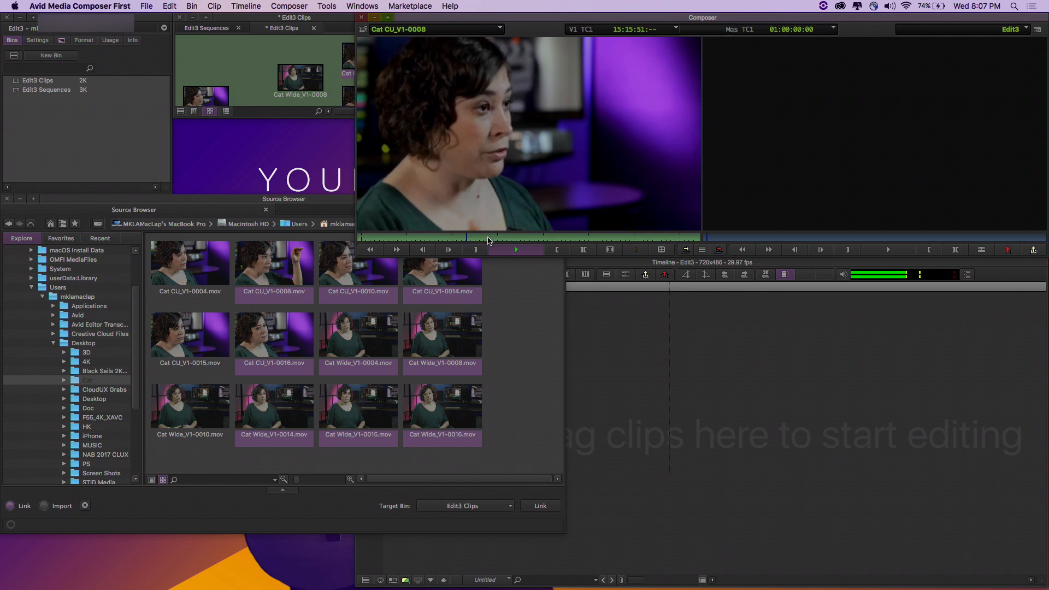
Mark an In point at 15:15:56:07 and an Out point at 15:16:05:18 in the source clip Cat CU_V1-0008.
{"action": "left_click", "coordinate": [489, 238]}
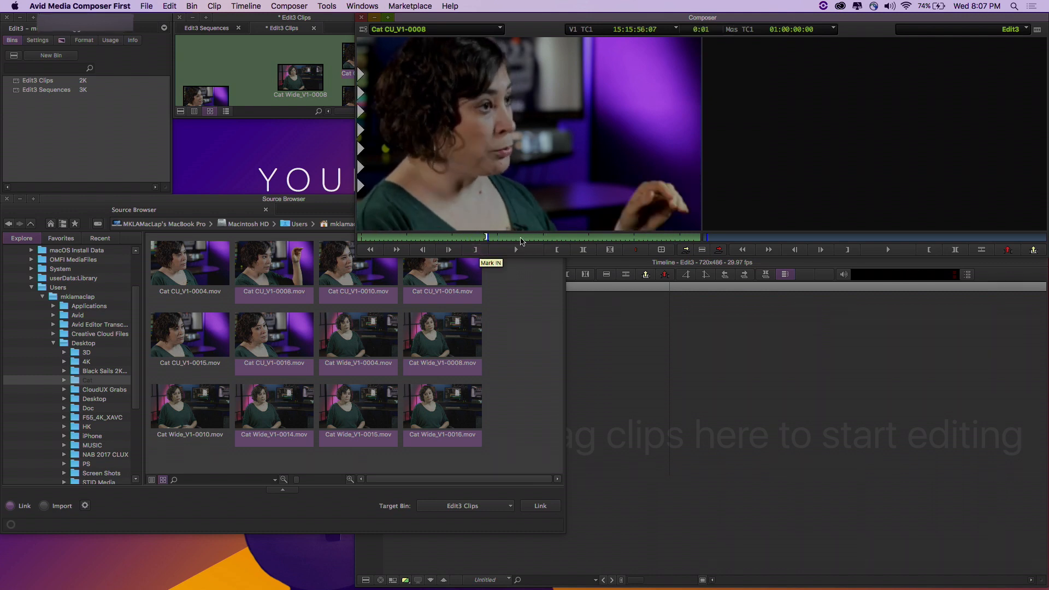
{"action": "left_click", "coordinate": [532, 238]}
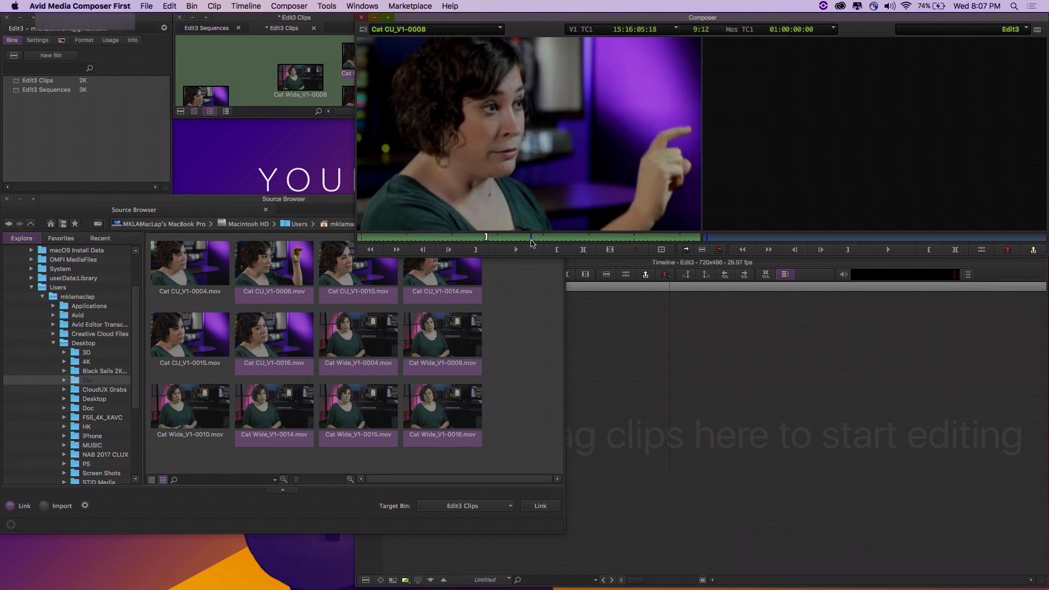
{"action": "key", "text": "i"}
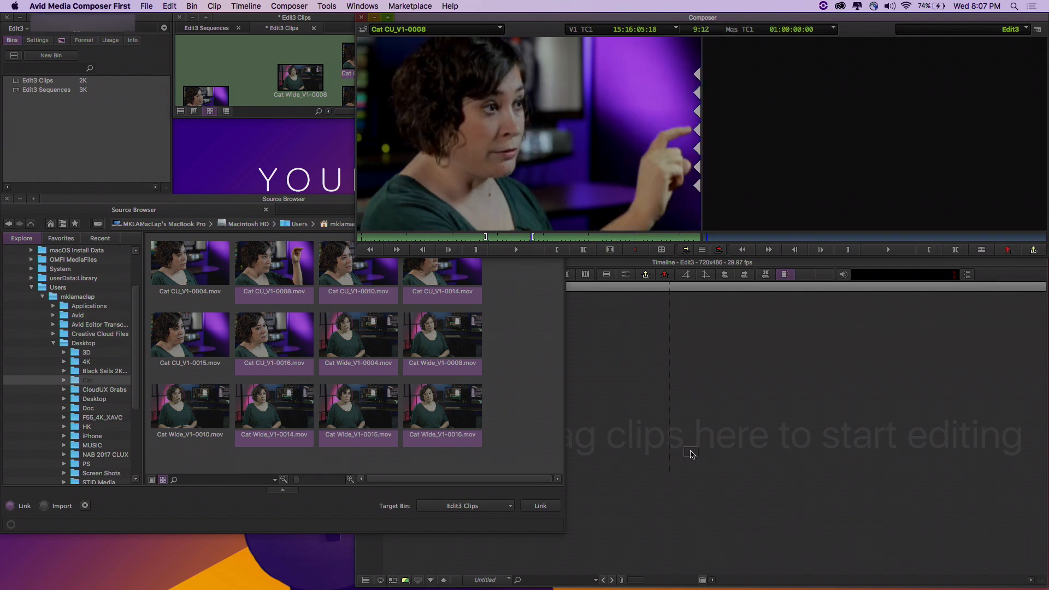
Edit the marked section into the empty timeline with raster HD 1080 and edit rate 23.976 fps, and park the playhead at 01:00:03:20.
{"action": "left_click_drag", "start_coordinate": [691, 453], "coordinate": [693, 455]}
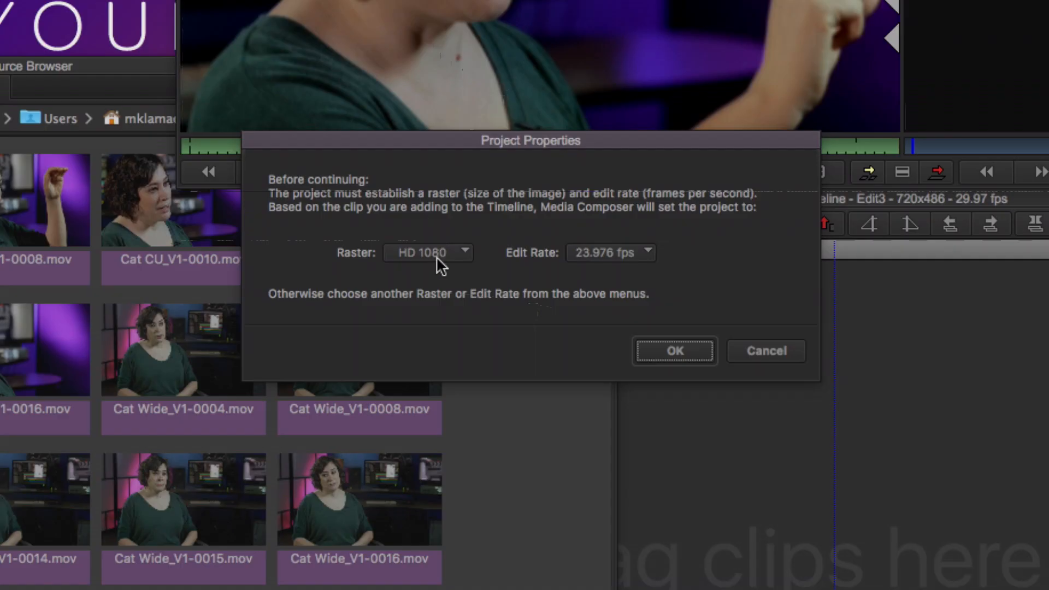
{"action": "left_click", "coordinate": [437, 254]}
{"action": "left_click", "coordinate": [607, 251]}
{"action": "left_click", "coordinate": [610, 252]}
{"action": "left_click", "coordinate": [704, 261]}
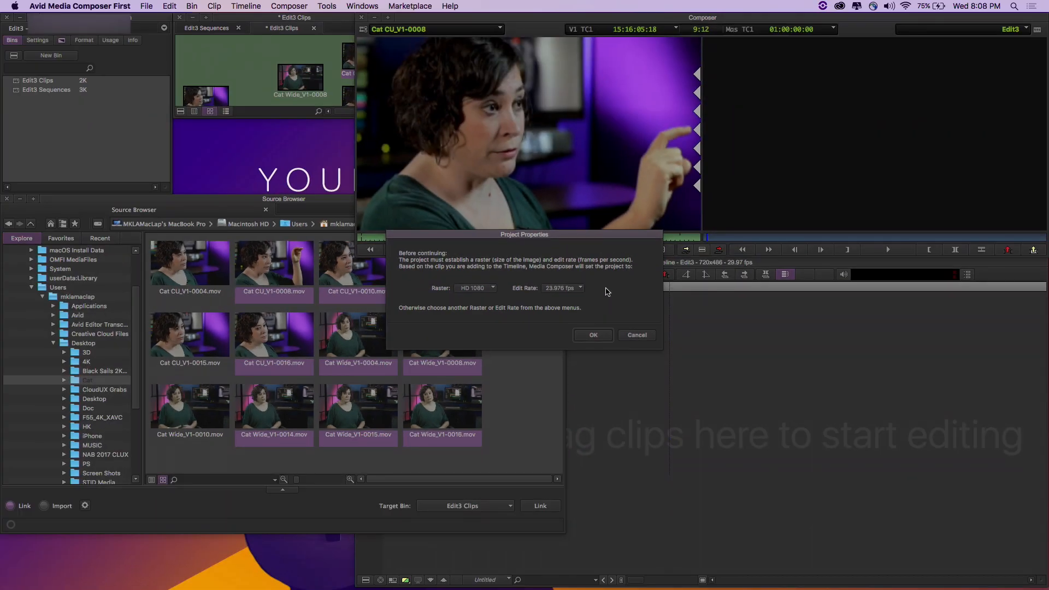
{"action": "left_click", "coordinate": [594, 335]}
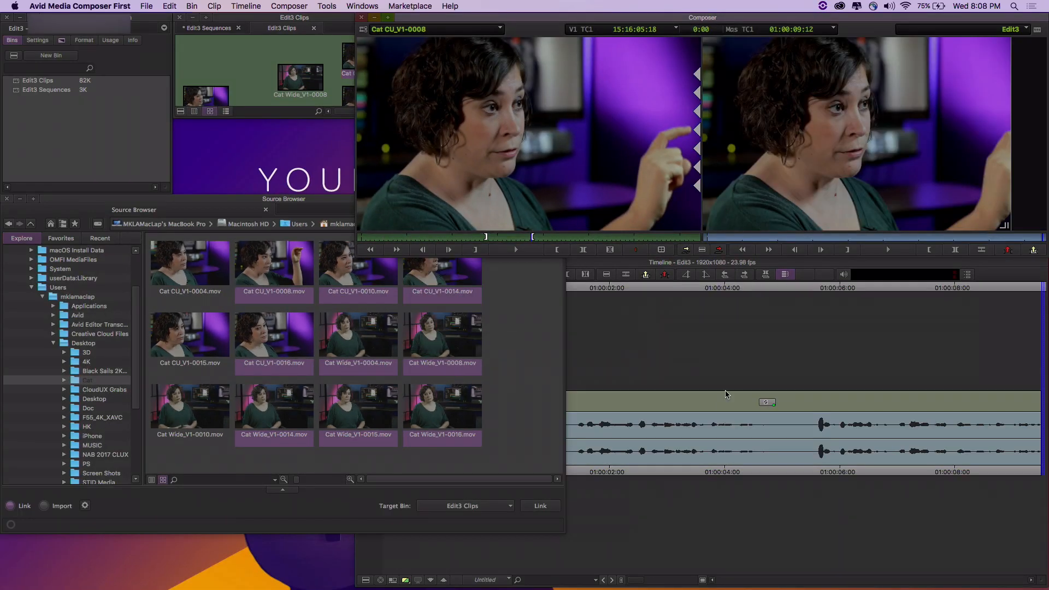
{"action": "left_click", "coordinate": [716, 289]}
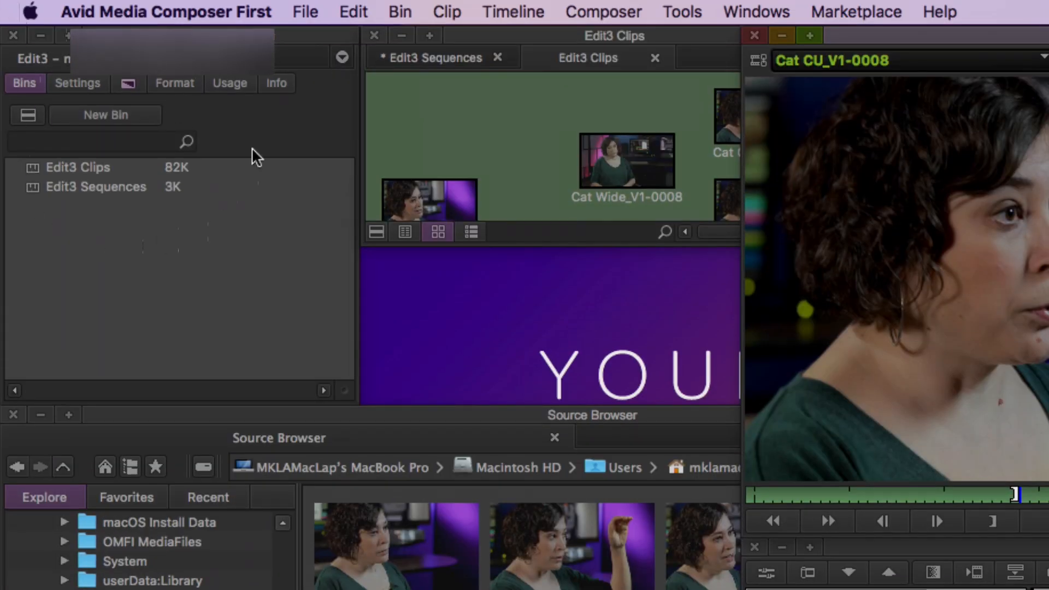
Display the project's settings list and enlarge the project window to show it in full.
{"action": "left_click", "coordinate": [89, 92]}
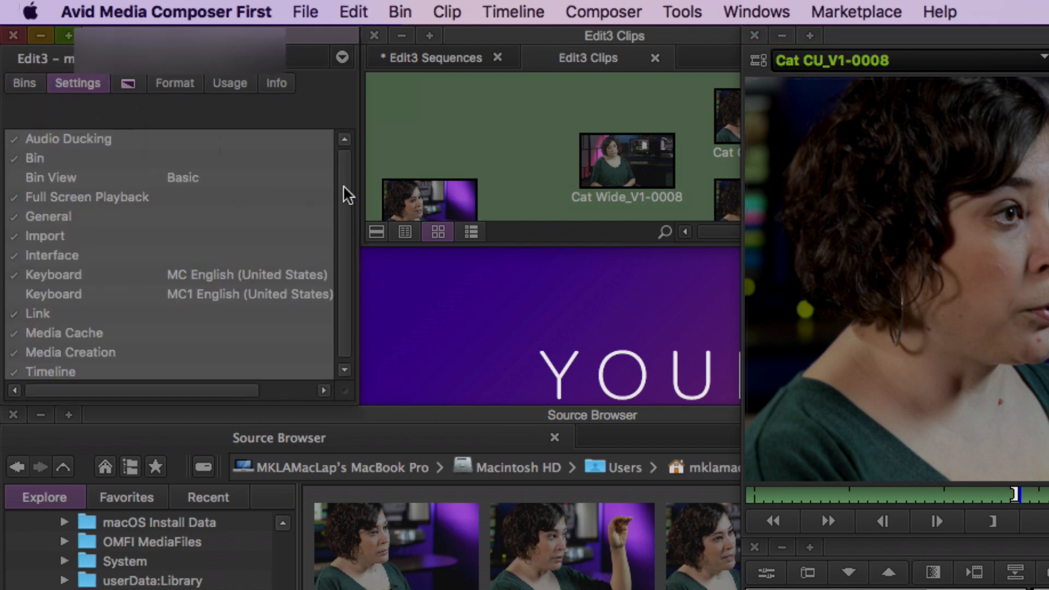
{"action": "left_click_drag", "start_coordinate": [343, 185], "coordinate": [344, 208]}
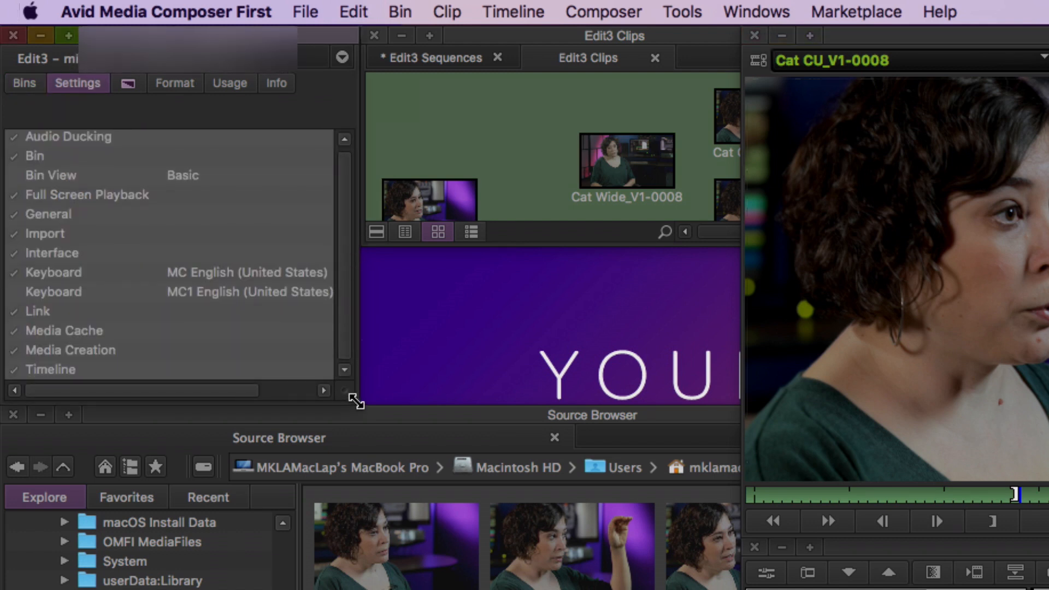
{"action": "left_click_drag", "start_coordinate": [356, 402], "coordinate": [405, 484]}
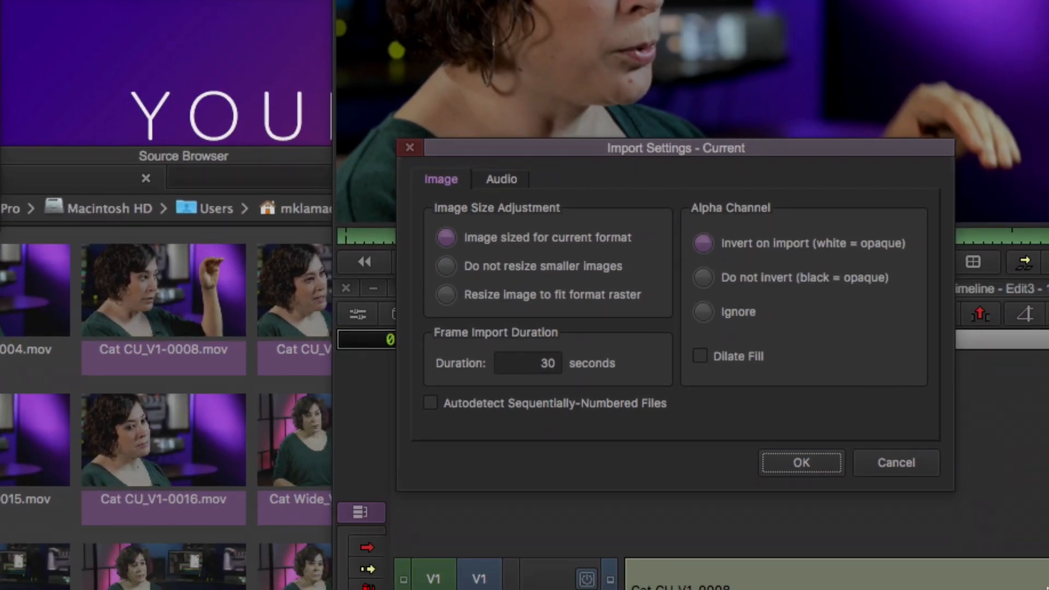
Examine the Import settings' audio and multichannel options and the Bin settings, cancelling out of each dialog.
{"action": "left_click", "coordinate": [508, 180]}
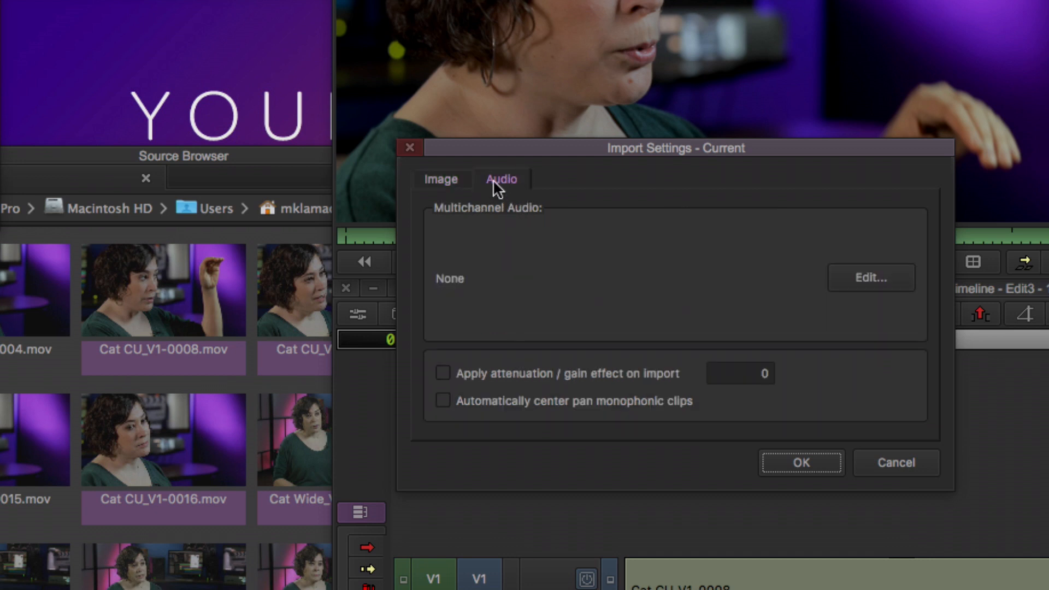
{"action": "left_click", "coordinate": [877, 279]}
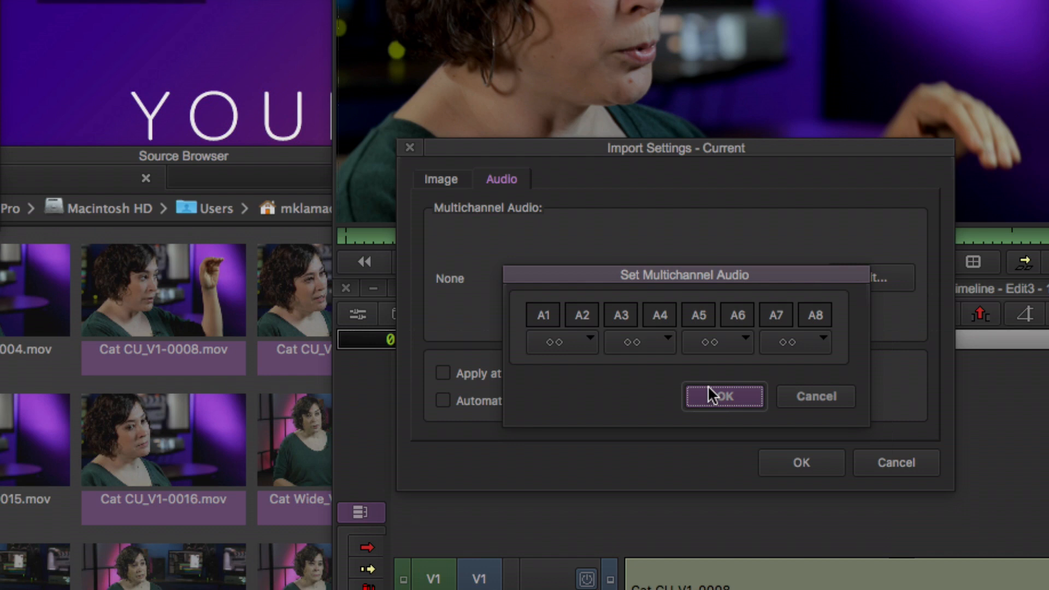
{"action": "left_click", "coordinate": [597, 343]}
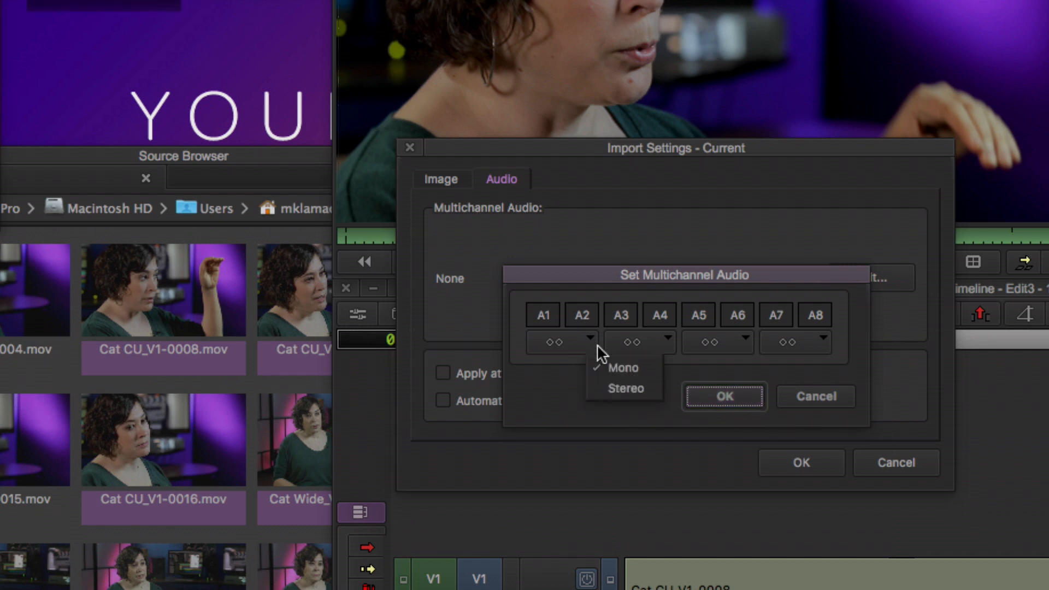
{"action": "left_click", "coordinate": [642, 388]}
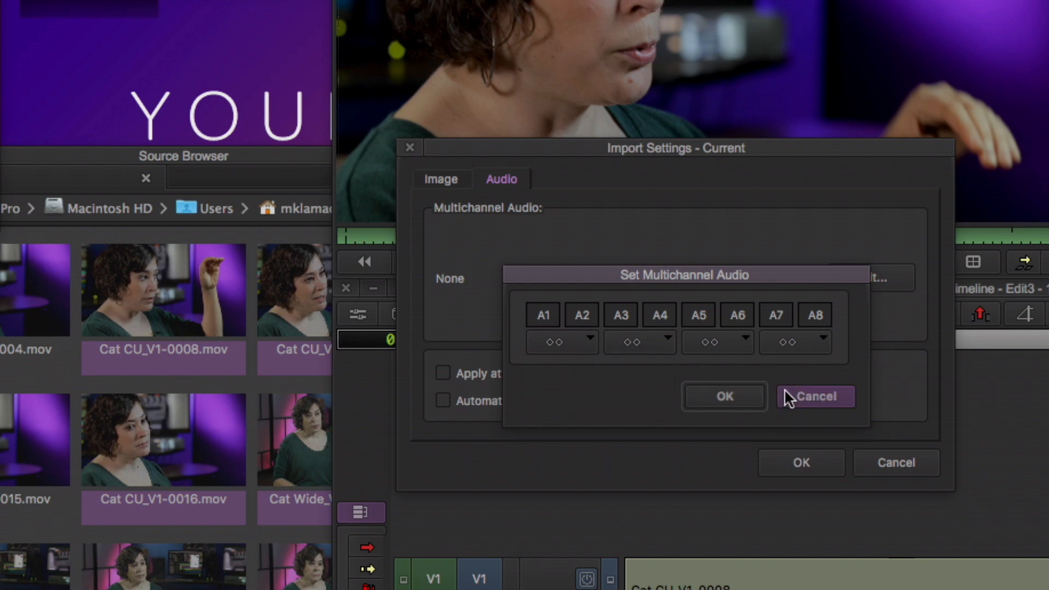
{"action": "left_click", "coordinate": [793, 391]}
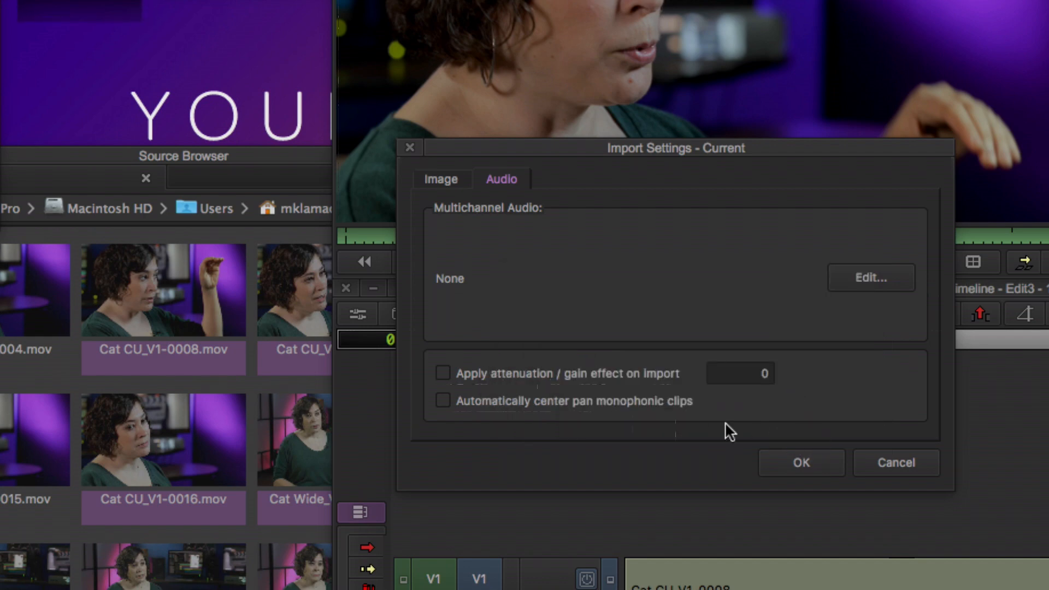
{"action": "left_click", "coordinate": [883, 462]}
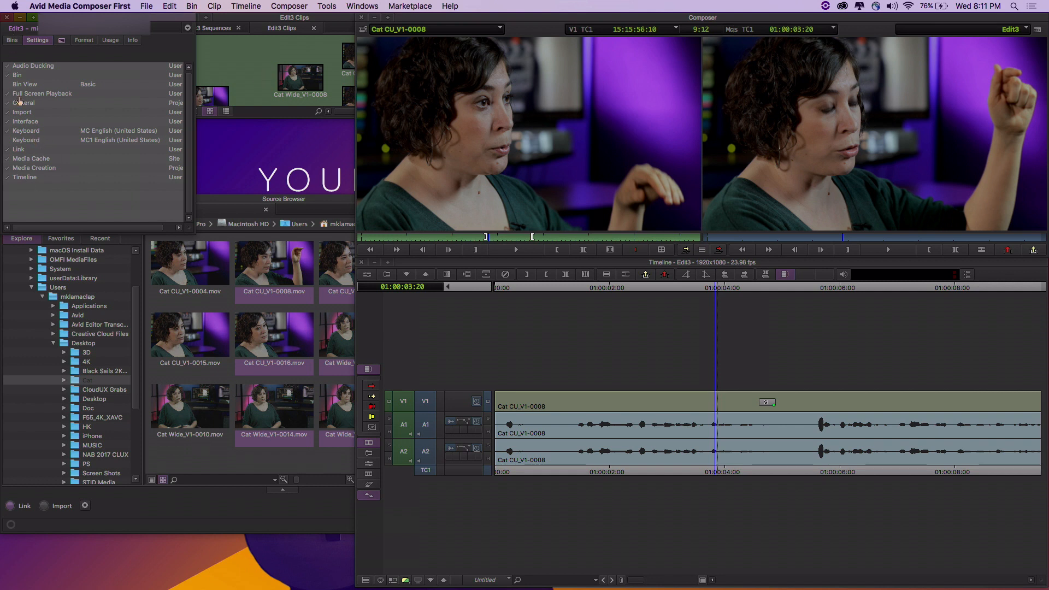
{"action": "double_click", "coordinate": [18, 75]}
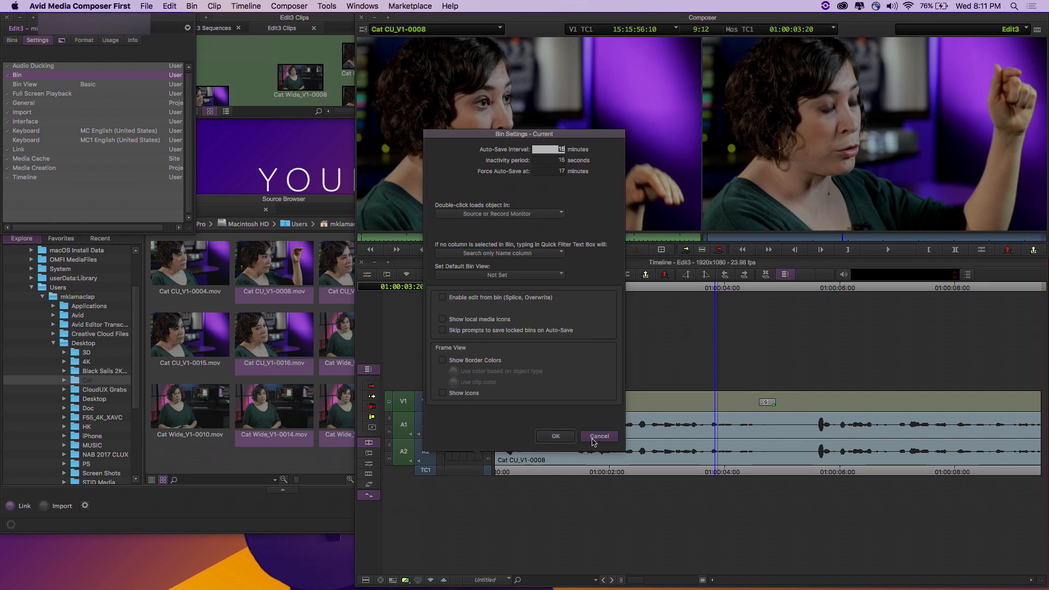
{"action": "left_click", "coordinate": [597, 437]}
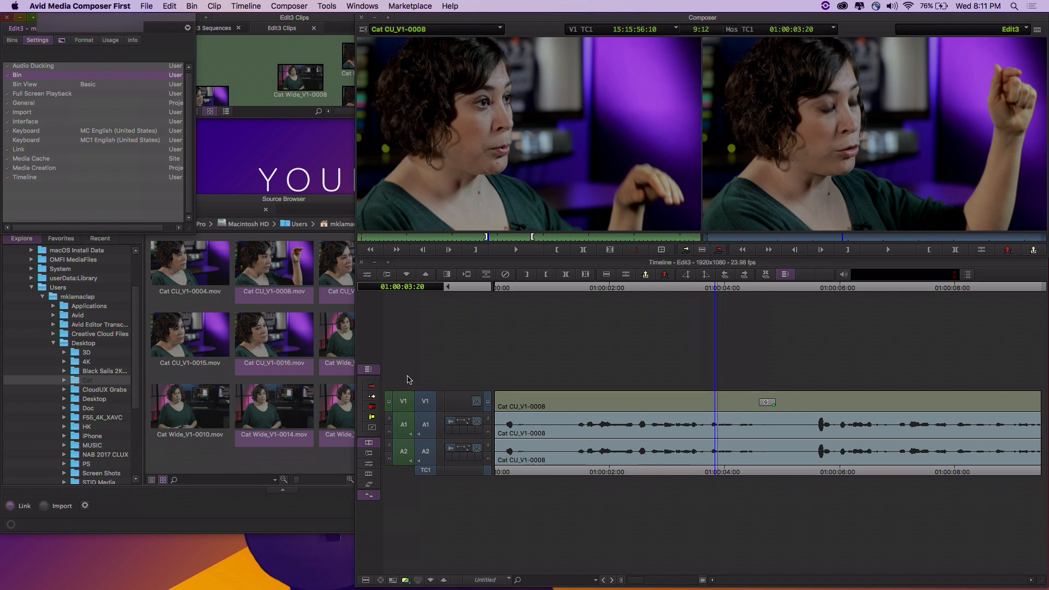
Add three new bins to the project and try to create one more.
{"action": "left_click", "coordinate": [13, 40]}
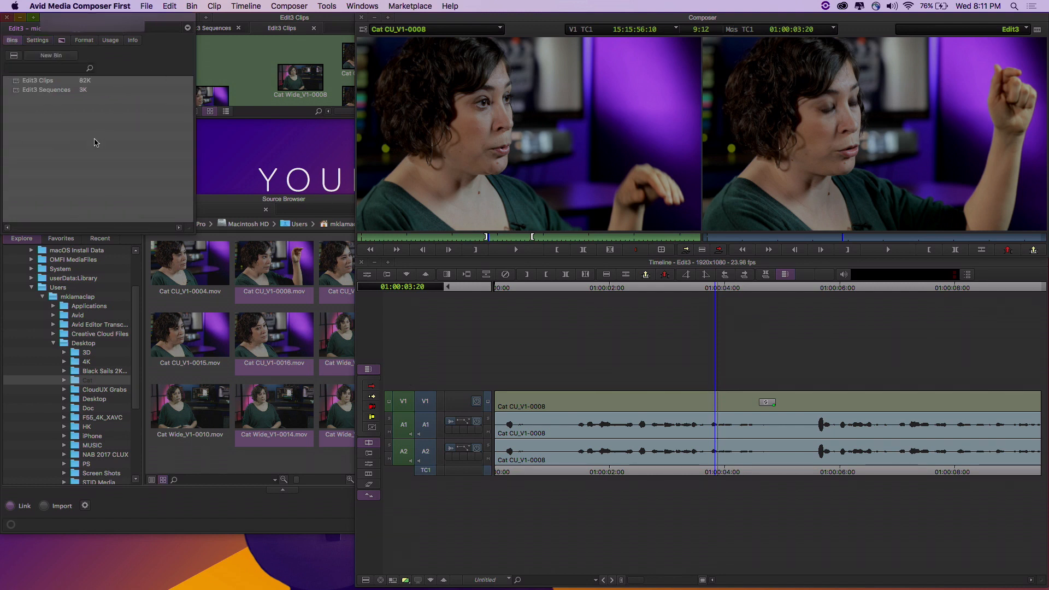
{"action": "left_click", "coordinate": [60, 56]}
{"action": "left_click", "coordinate": [60, 57]}
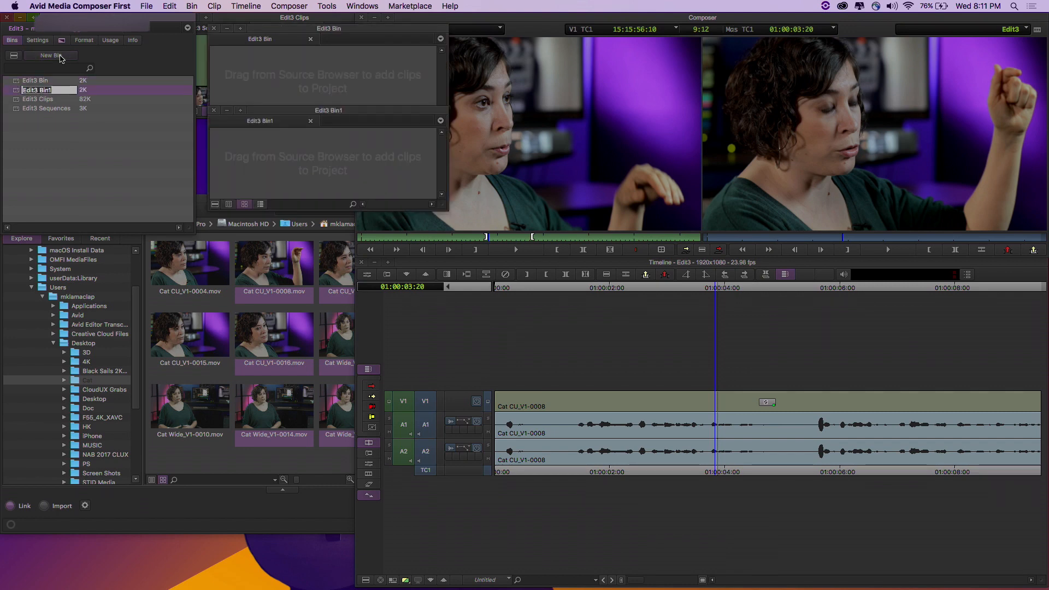
{"action": "left_click", "coordinate": [60, 56]}
{"action": "left_click", "coordinate": [60, 57]}
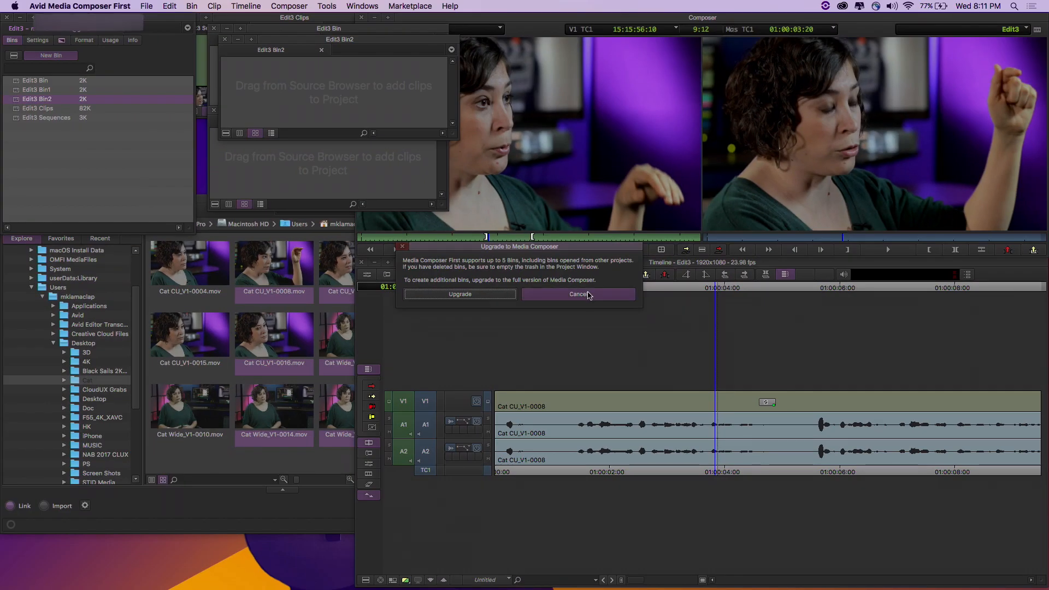
Dismiss the upgrade dialog and close the three empty bin windows, Edit3 Bin, Edit3 Bin1 and Edit3 Bin2.
{"action": "left_click", "coordinate": [556, 221]}
{"action": "left_click", "coordinate": [225, 40]}
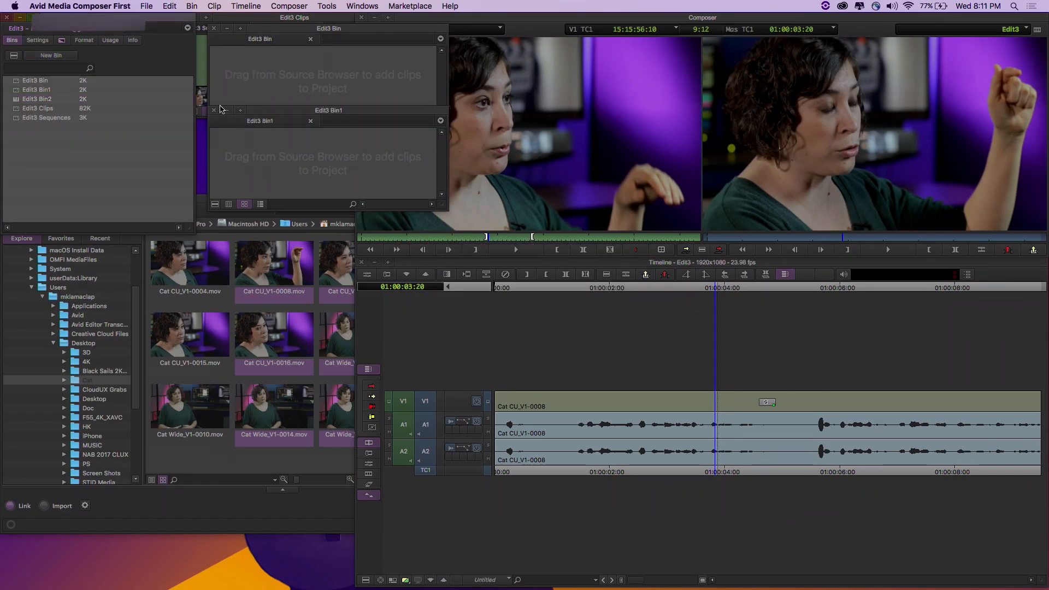
{"action": "left_click", "coordinate": [214, 110]}
{"action": "left_click", "coordinate": [215, 30]}
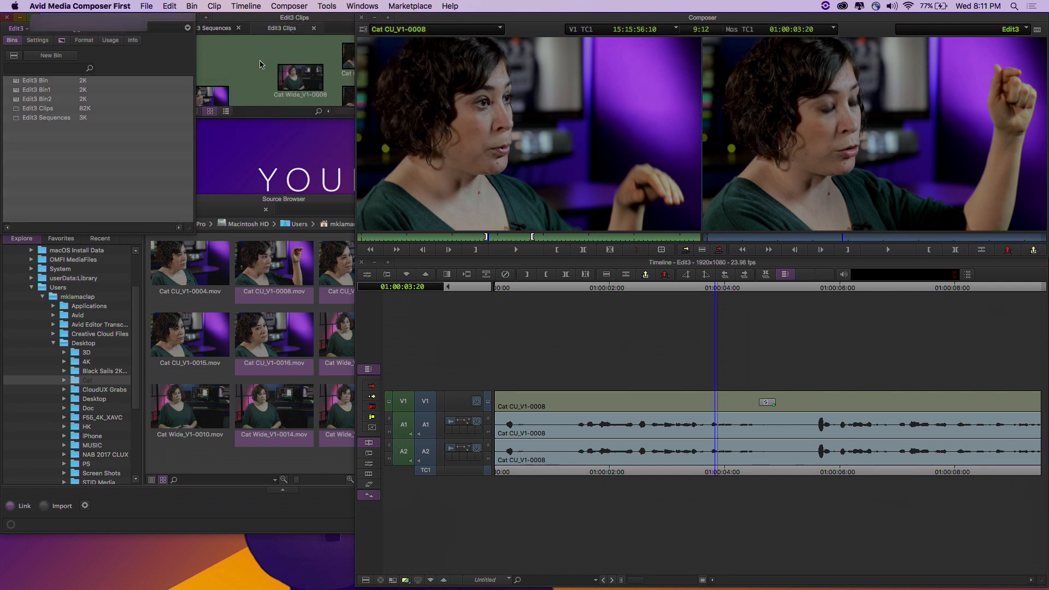
Enlarge the Edit3 Clips bin, view its clips in frame and script views, and return it to text view.
{"action": "left_click", "coordinate": [277, 94]}
{"action": "left_click_drag", "start_coordinate": [408, 116], "coordinate": [831, 239]}
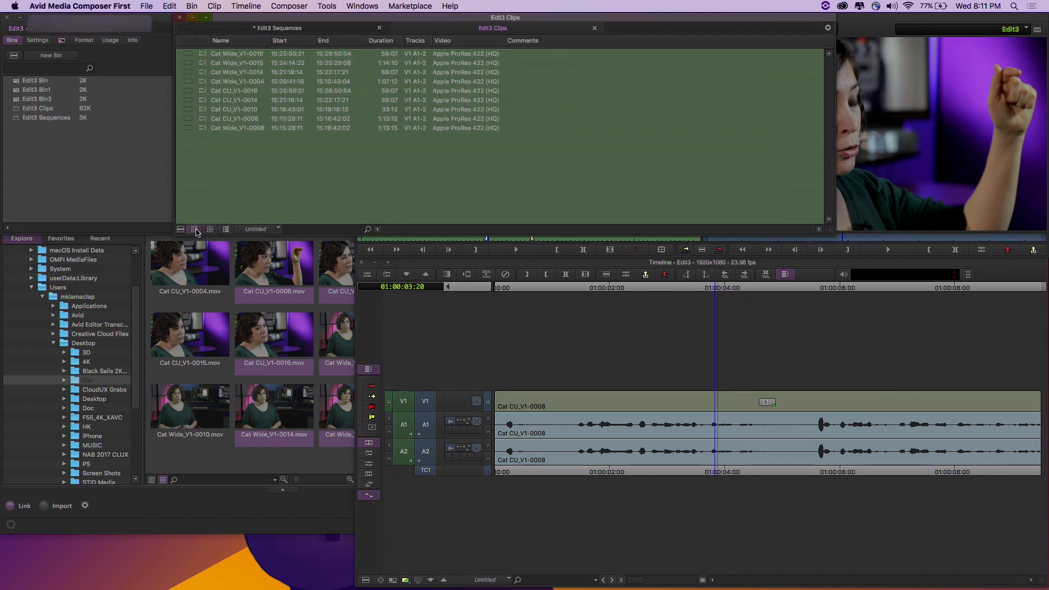
{"action": "left_click", "coordinate": [194, 230]}
{"action": "left_click", "coordinate": [210, 230]}
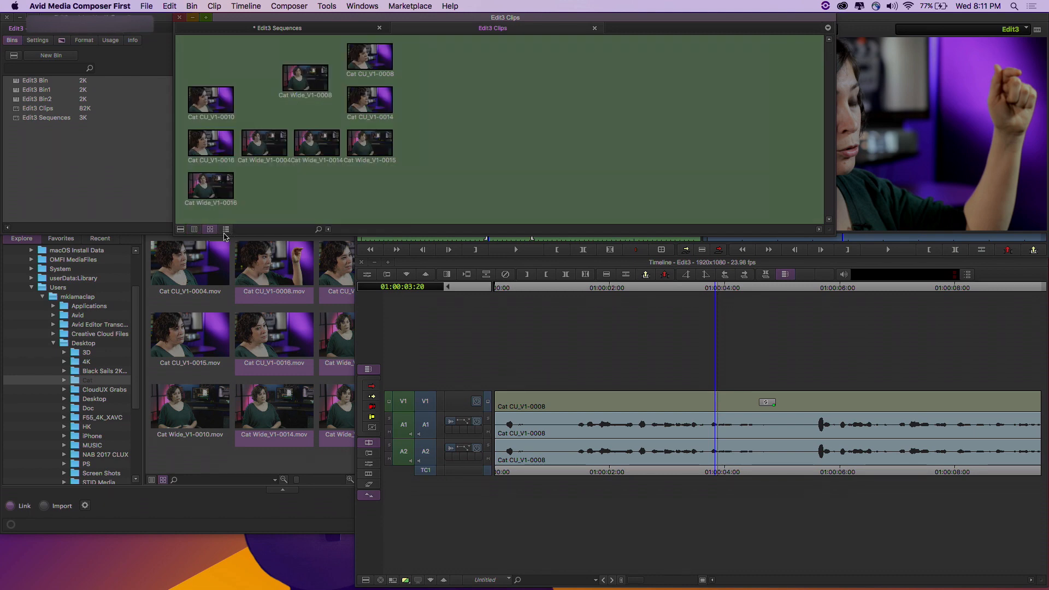
{"action": "left_click", "coordinate": [225, 230]}
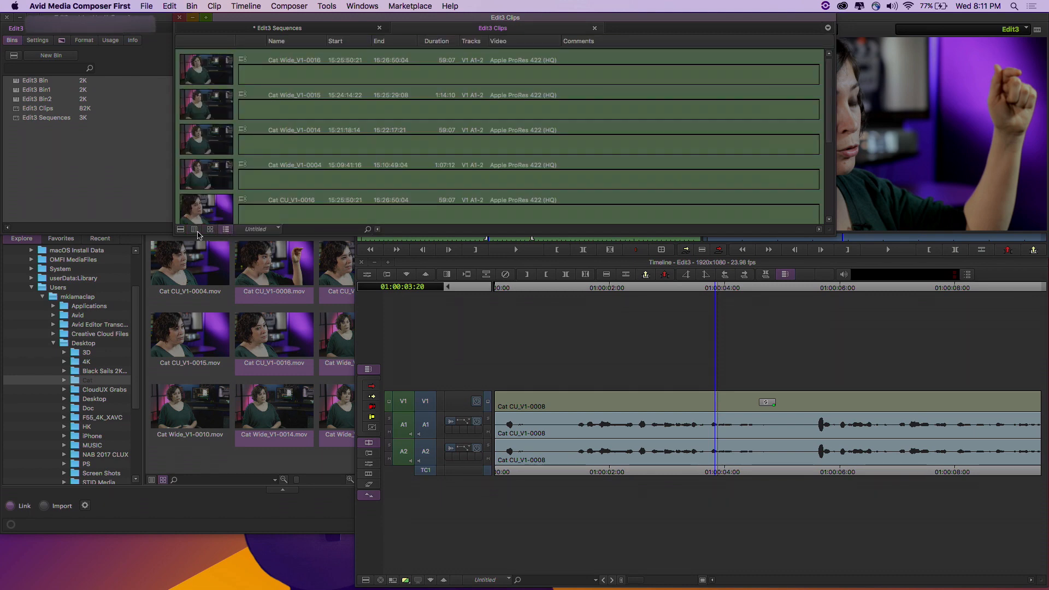
{"action": "left_click", "coordinate": [194, 229]}
Review the columns that can be displayed in the Edit3 Clips bin and cancel the column selection.
{"action": "left_click", "coordinate": [182, 229]}
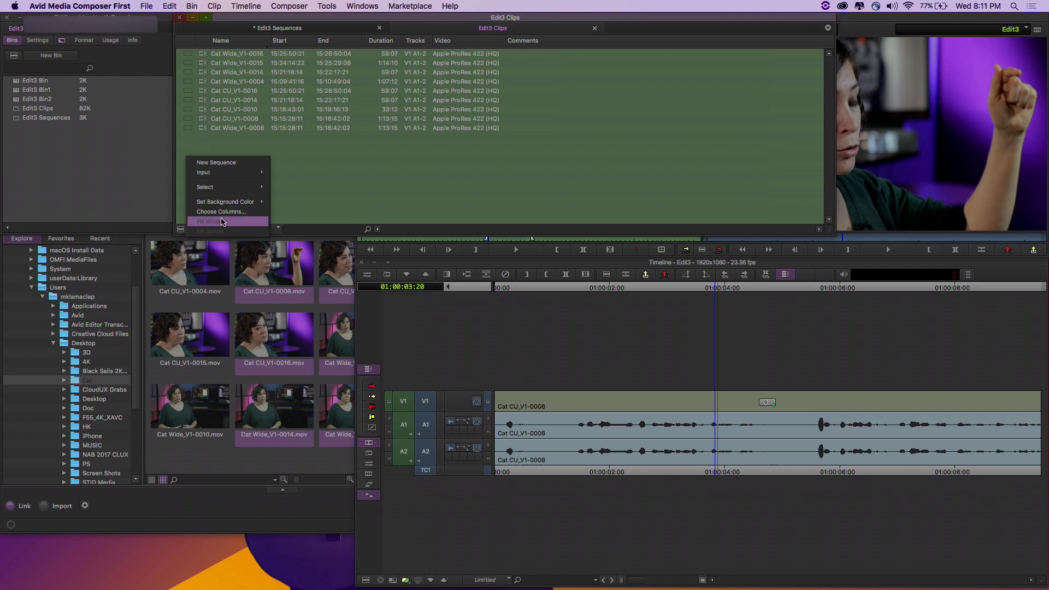
{"action": "left_click", "coordinate": [221, 212]}
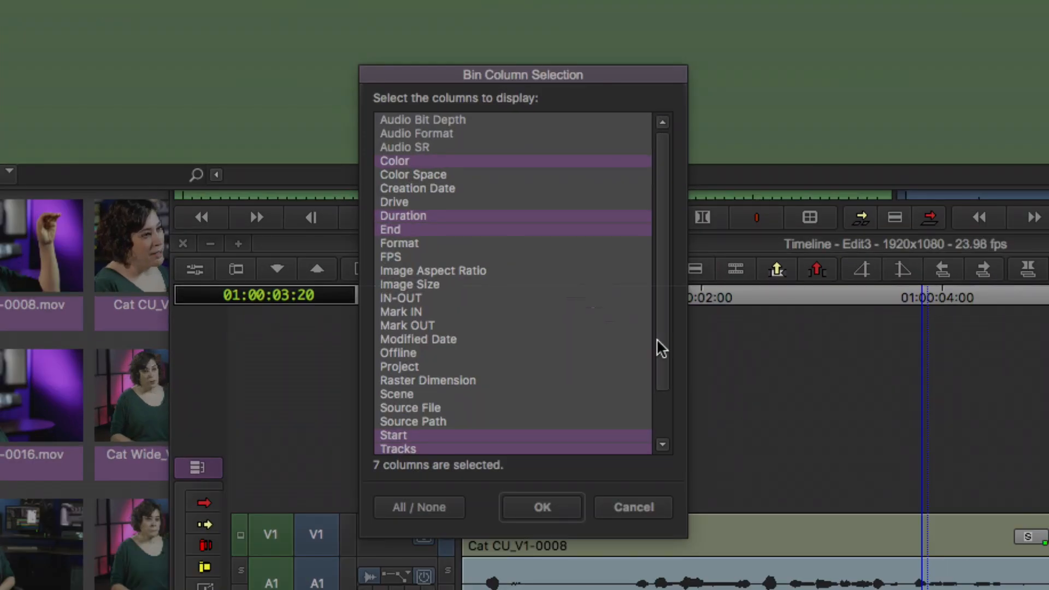
{"action": "left_click_drag", "start_coordinate": [658, 338], "coordinate": [637, 265]}
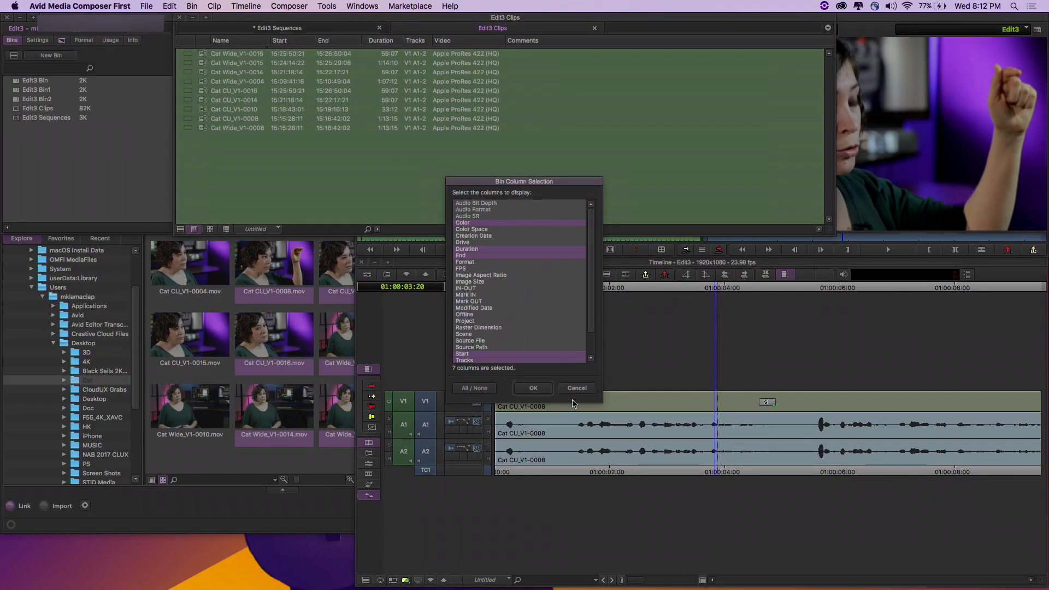
{"action": "left_click", "coordinate": [578, 388]}
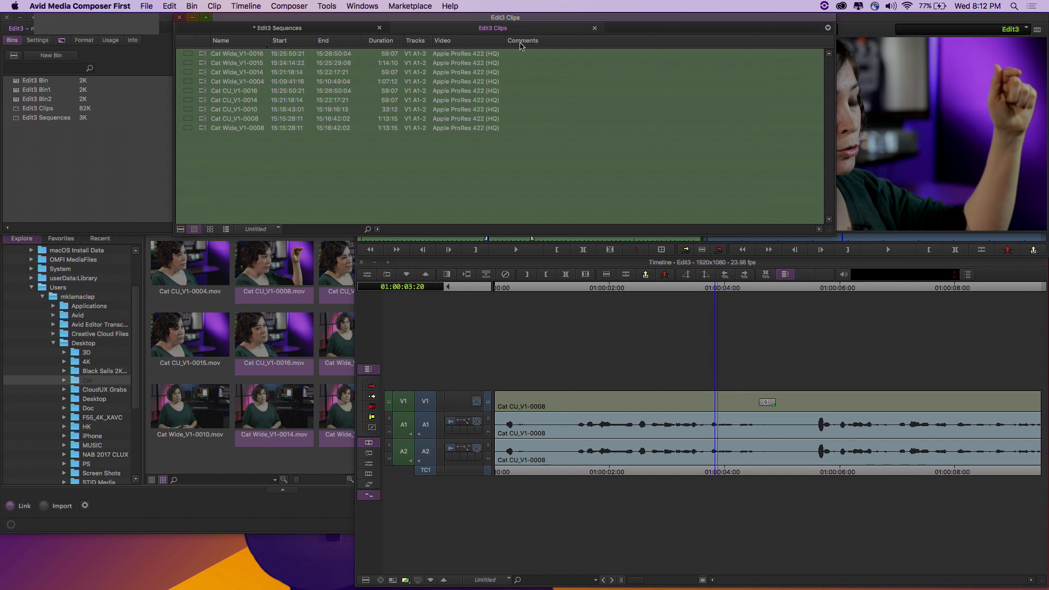
Add two custom columns to the Edit3 Clips bin, one after Video and one after Name, keeping their default headings.
{"action": "right_click", "coordinate": [452, 43]}
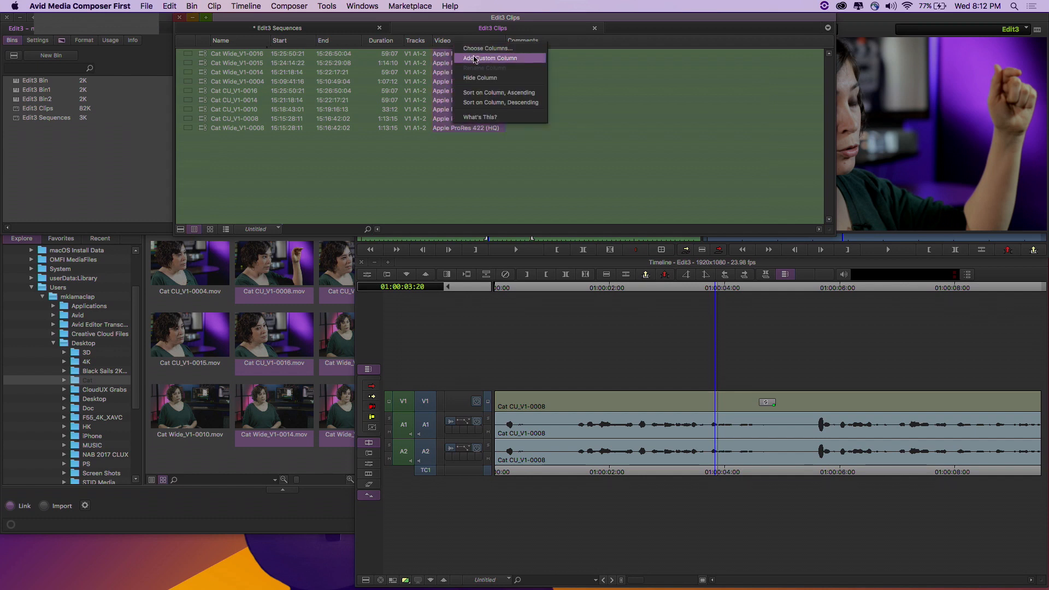
{"action": "left_click", "coordinate": [474, 60]}
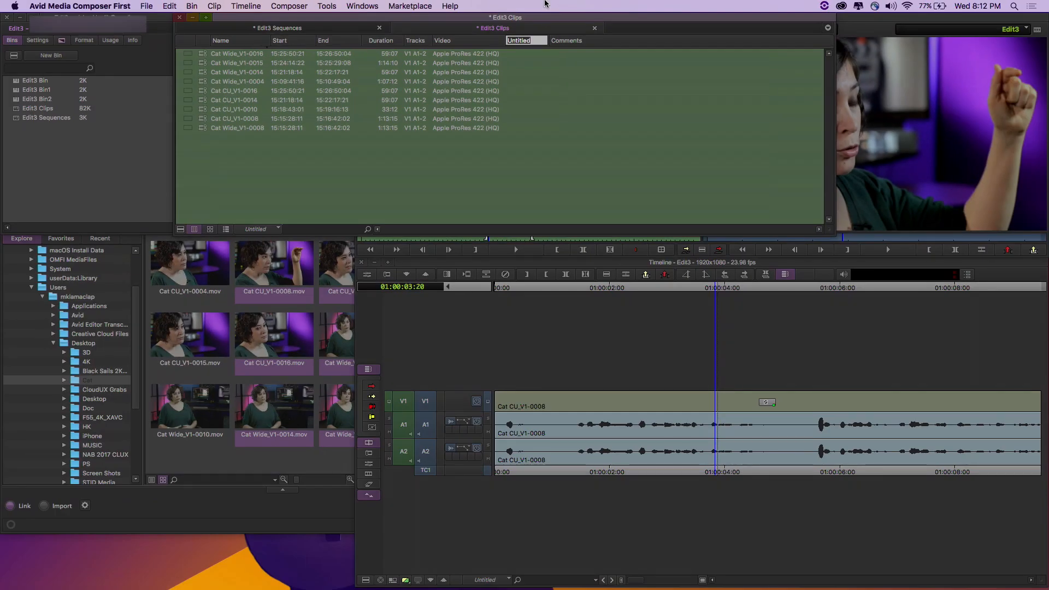
{"action": "left_click", "coordinate": [573, 160]}
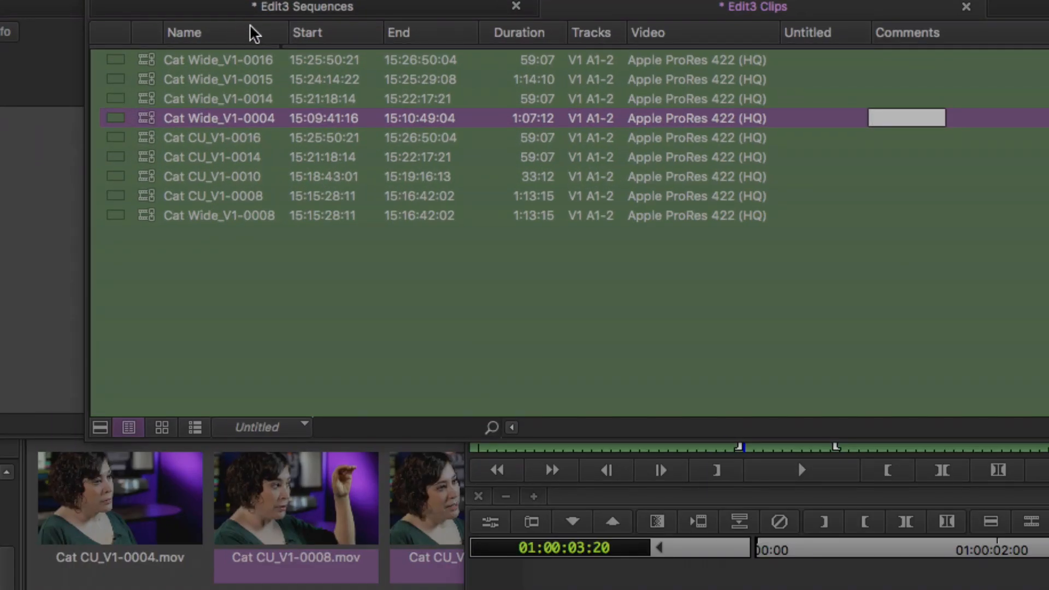
{"action": "right_click", "coordinate": [250, 36]}
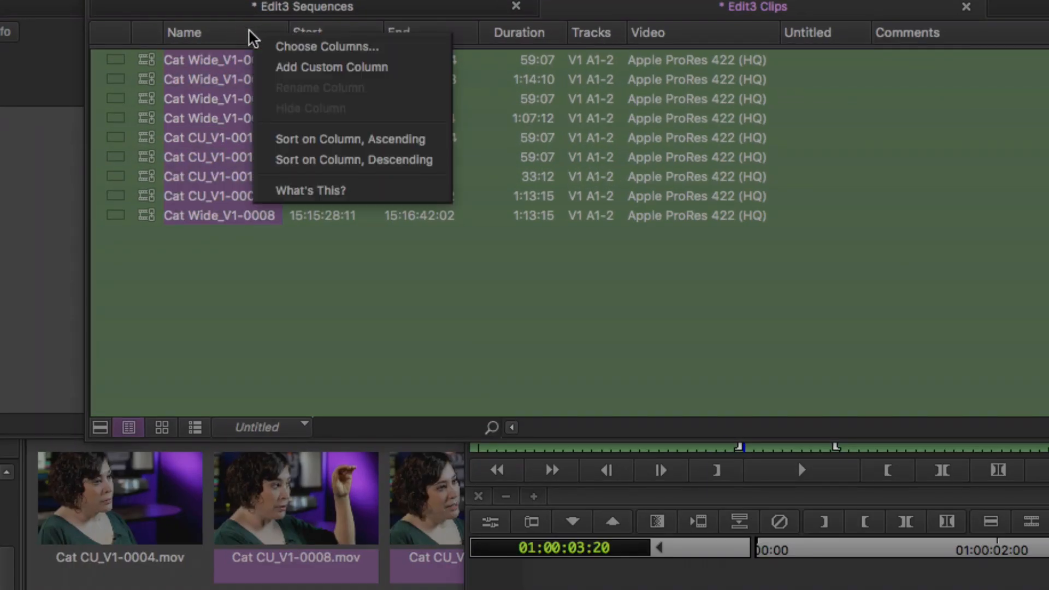
{"action": "left_click", "coordinate": [297, 68]}
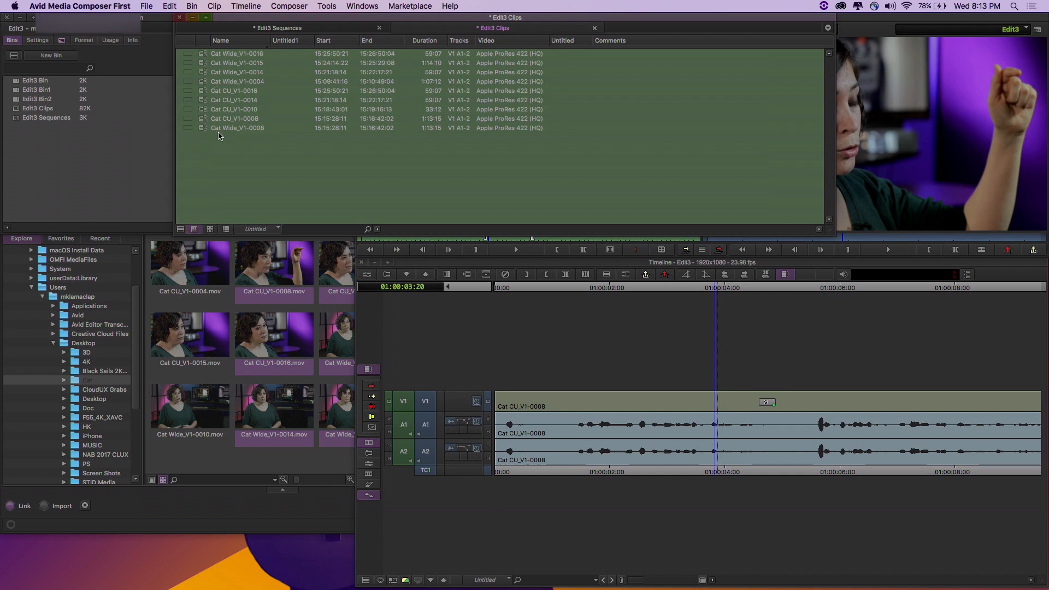
Color-code the close-up clips in the bin: Cat CU_V1-0014 red, Cat CU_V1-0010 green and Cat CU_V1-0008 blue.
{"action": "left_click", "coordinate": [188, 104]}
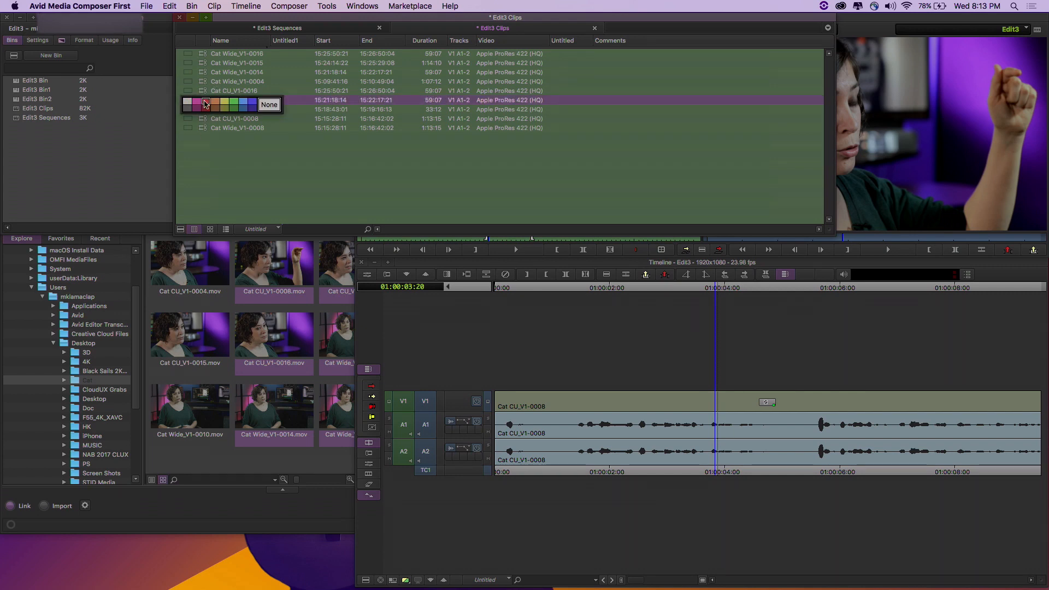
{"action": "left_click", "coordinate": [206, 103]}
{"action": "left_click", "coordinate": [187, 110]}
{"action": "left_click", "coordinate": [234, 112]}
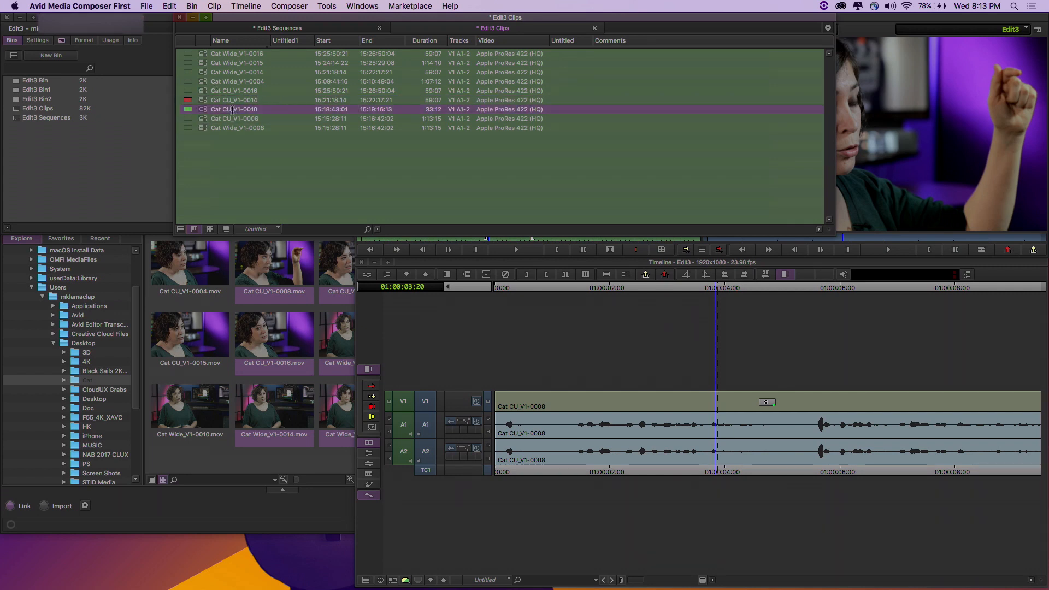
{"action": "left_click", "coordinate": [187, 119]}
{"action": "left_click", "coordinate": [244, 122]}
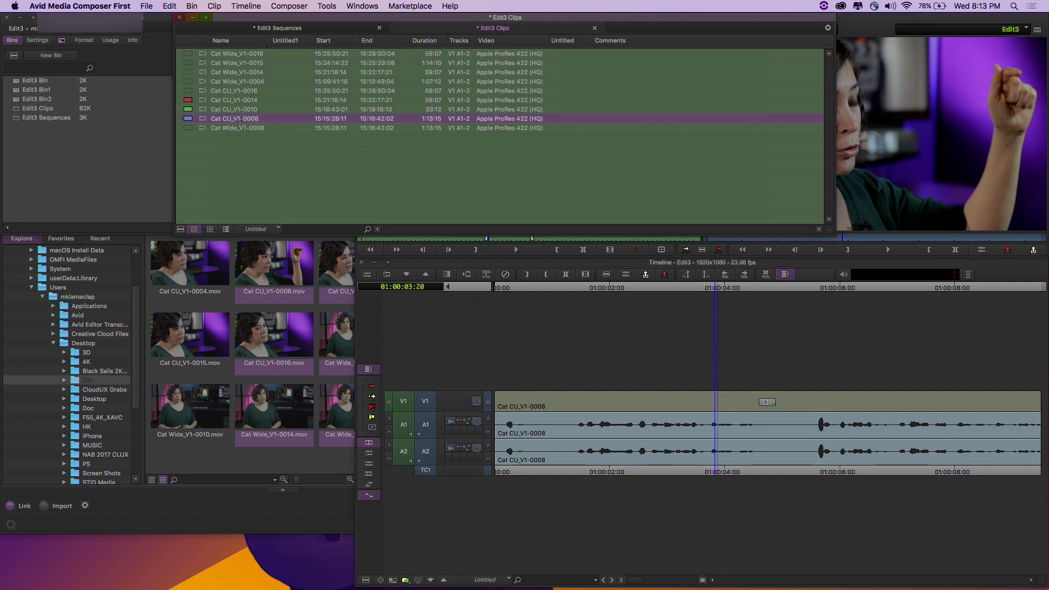
Color-code Cat Wide_V1-0004 orange, and Cat CU_V1-0016, Cat Wide_V1-0014 and Cat Wide_V1-0015 green.
{"action": "left_click", "coordinate": [188, 82]}
{"action": "left_click", "coordinate": [215, 84]}
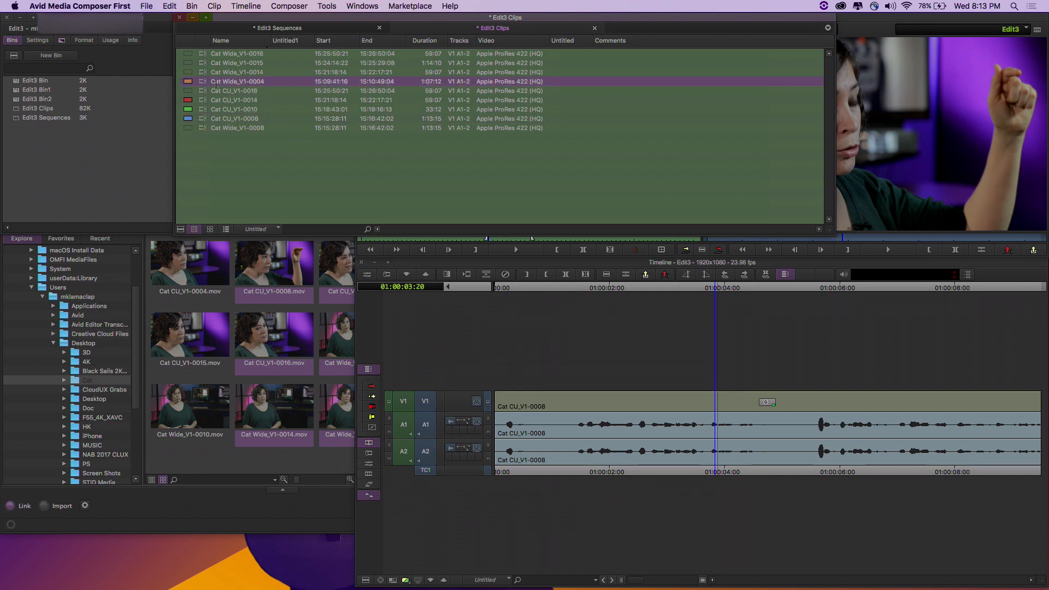
{"action": "left_click", "coordinate": [188, 91]}
{"action": "left_click", "coordinate": [235, 95]}
{"action": "left_click", "coordinate": [188, 72]}
{"action": "left_click", "coordinate": [230, 80]}
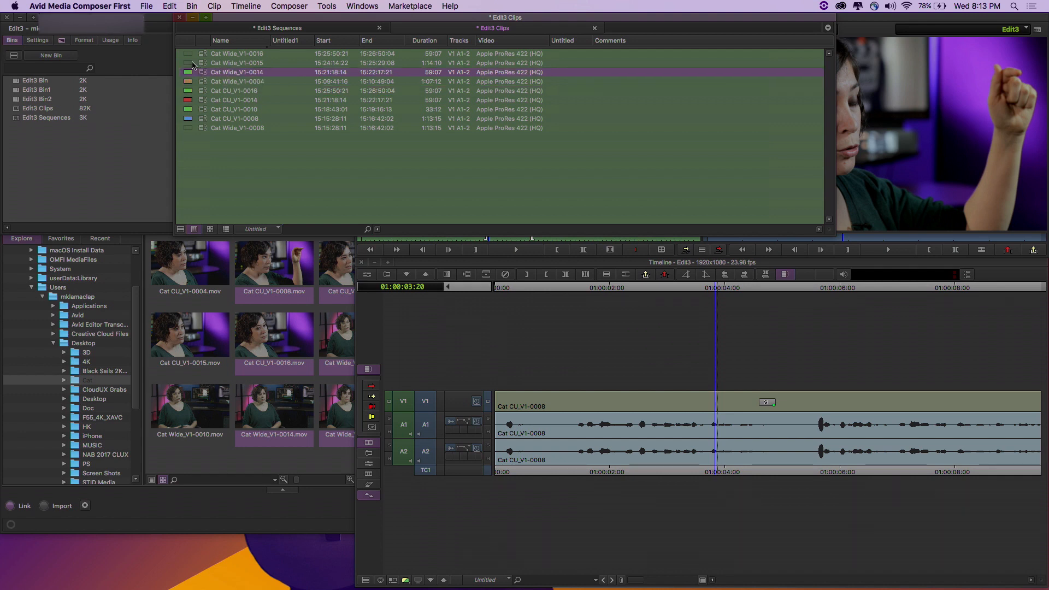
{"action": "left_click", "coordinate": [187, 63]}
{"action": "left_click", "coordinate": [235, 66]}
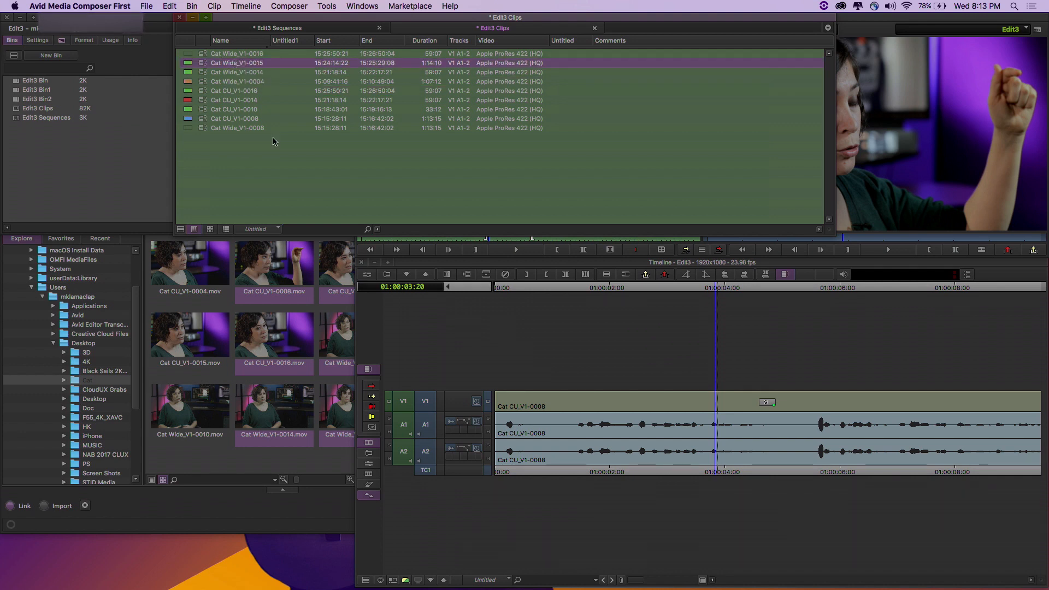
{"action": "left_click", "coordinate": [257, 186]}
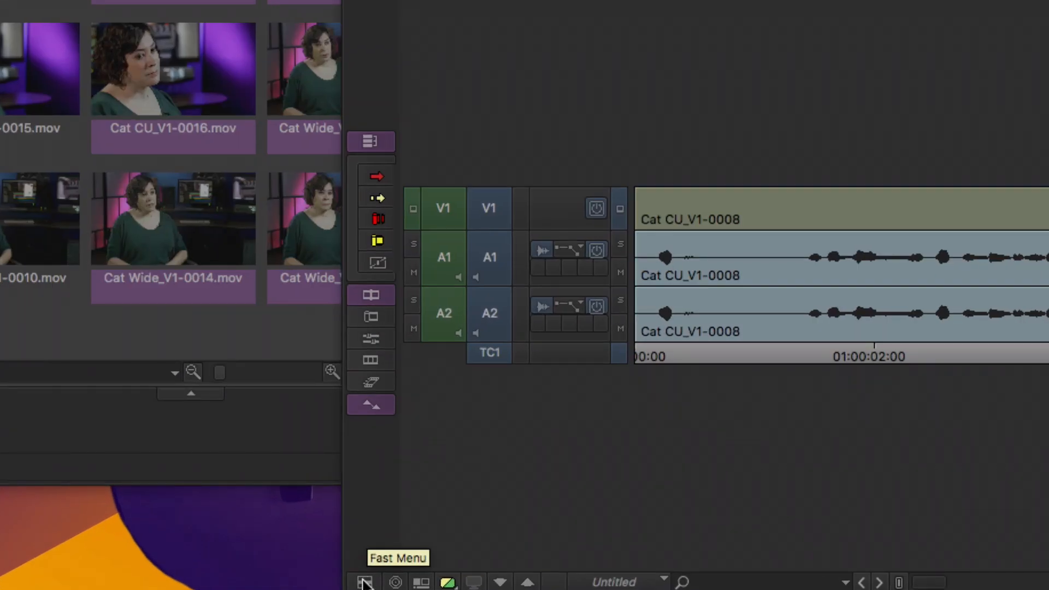
Enable the Source option in the timeline's Clip Color settings so timeline clips use their bin colors.
{"action": "left_click", "coordinate": [366, 580]}
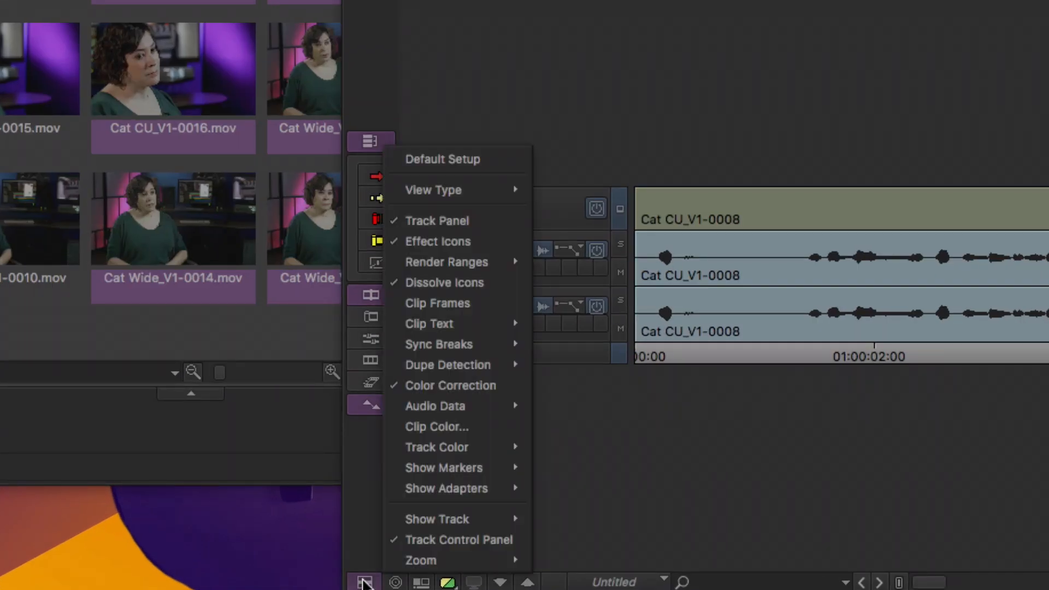
{"action": "left_click", "coordinate": [448, 427]}
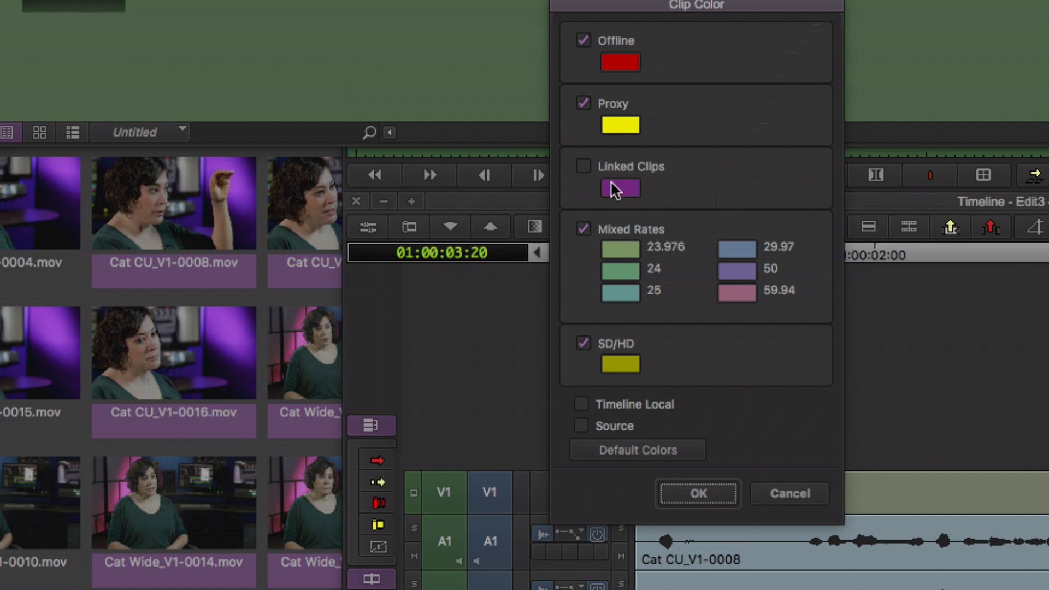
{"action": "left_click", "coordinate": [585, 425]}
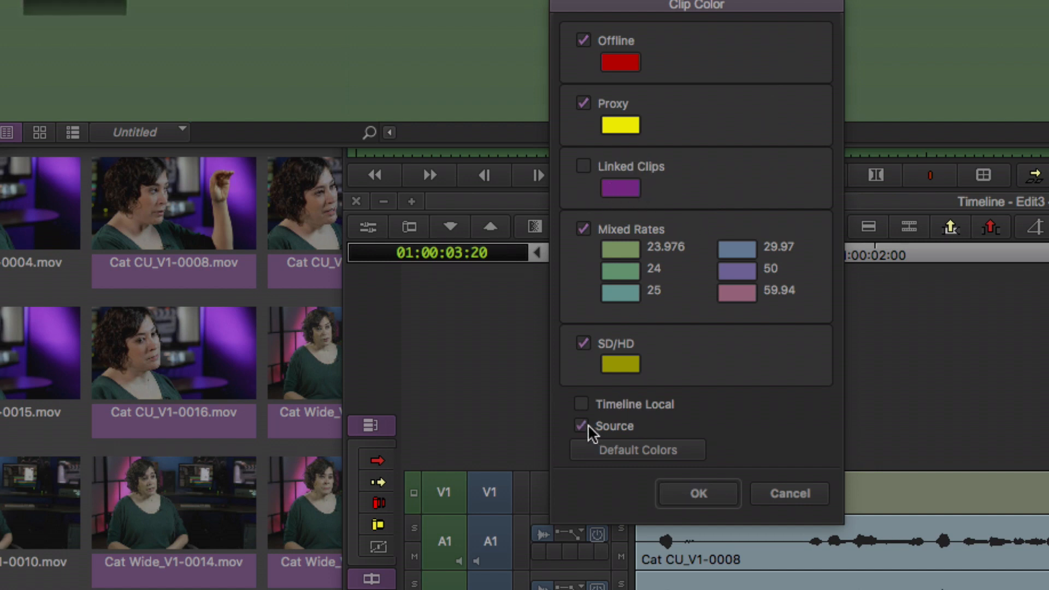
{"action": "left_click", "coordinate": [680, 484]}
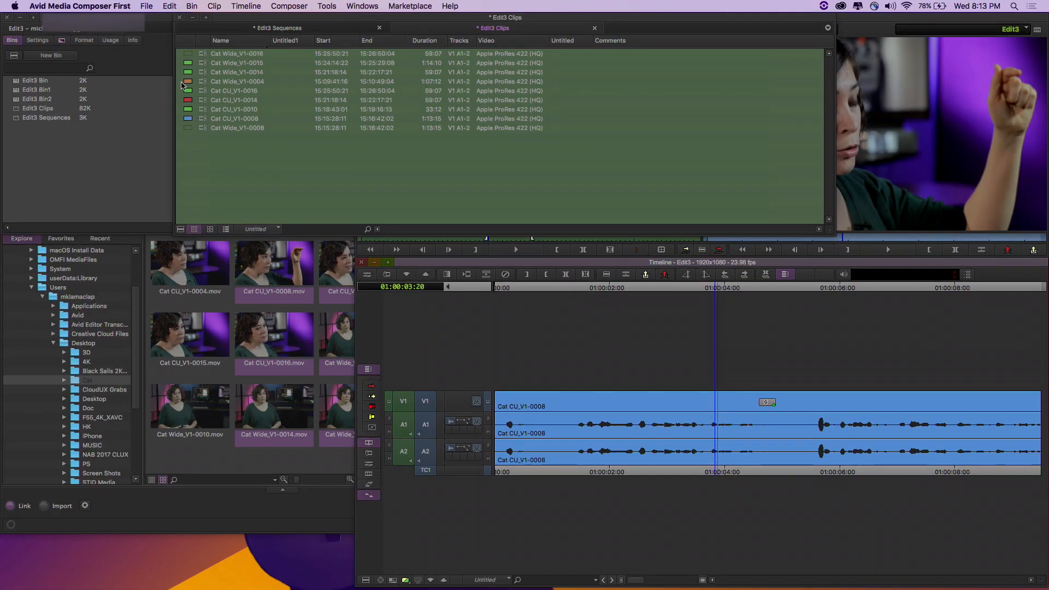
Load Cat CU_V1-0016, mark a section about 5:20 long, and splice it into the timeline at 01:00:02:07.
{"action": "left_click", "coordinate": [189, 92]}
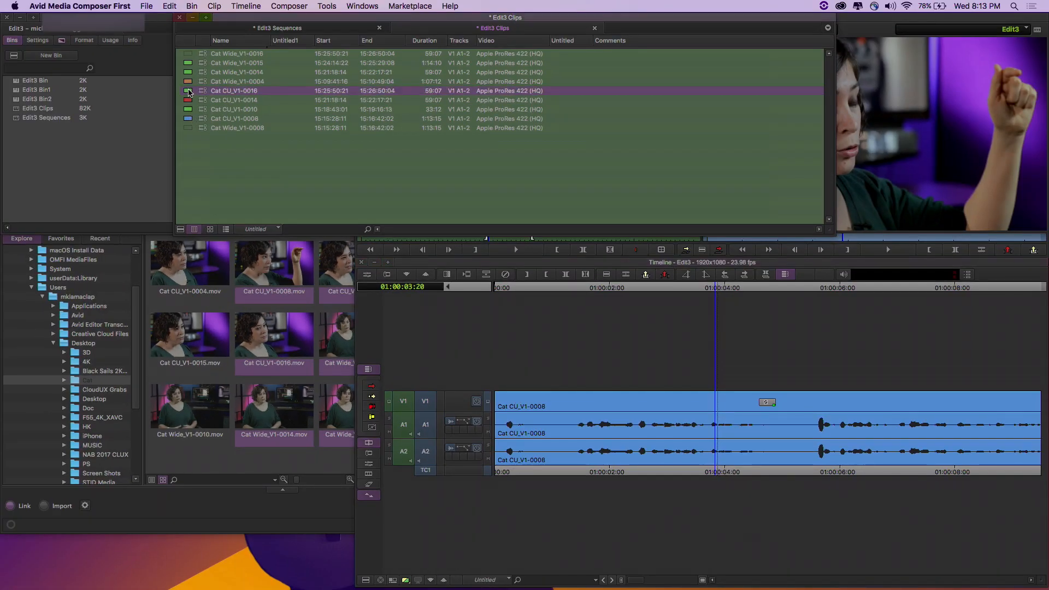
{"action": "double_click", "coordinate": [188, 92]}
{"action": "left_click_drag", "start_coordinate": [488, 240], "coordinate": [476, 241]}
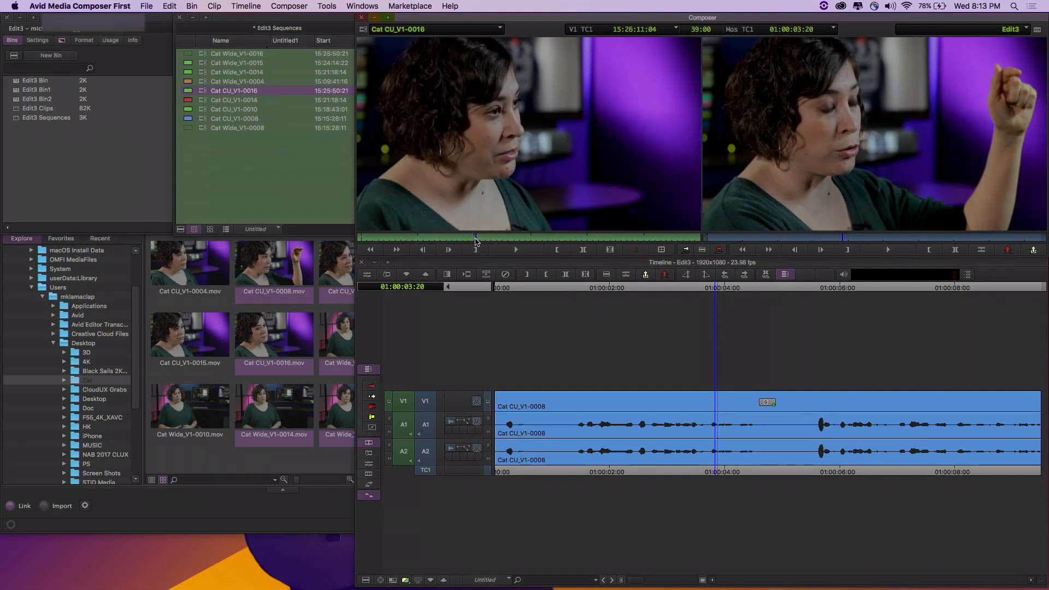
{"action": "key", "text": "i"}
{"action": "left_click", "coordinate": [511, 239]}
{"action": "key", "text": "o"}
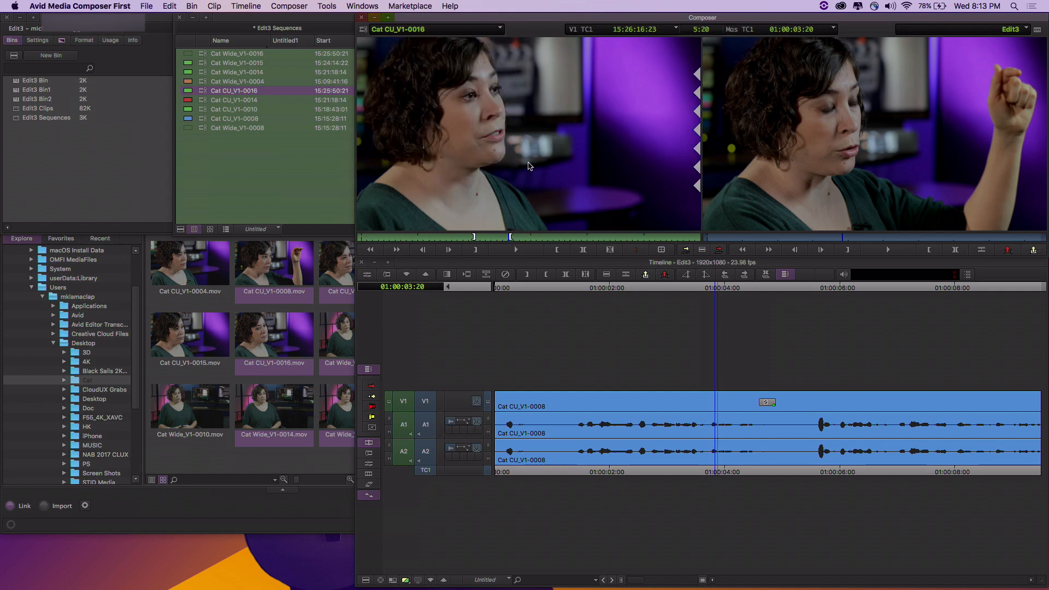
{"action": "left_click_drag", "start_coordinate": [627, 399], "coordinate": [628, 398]}
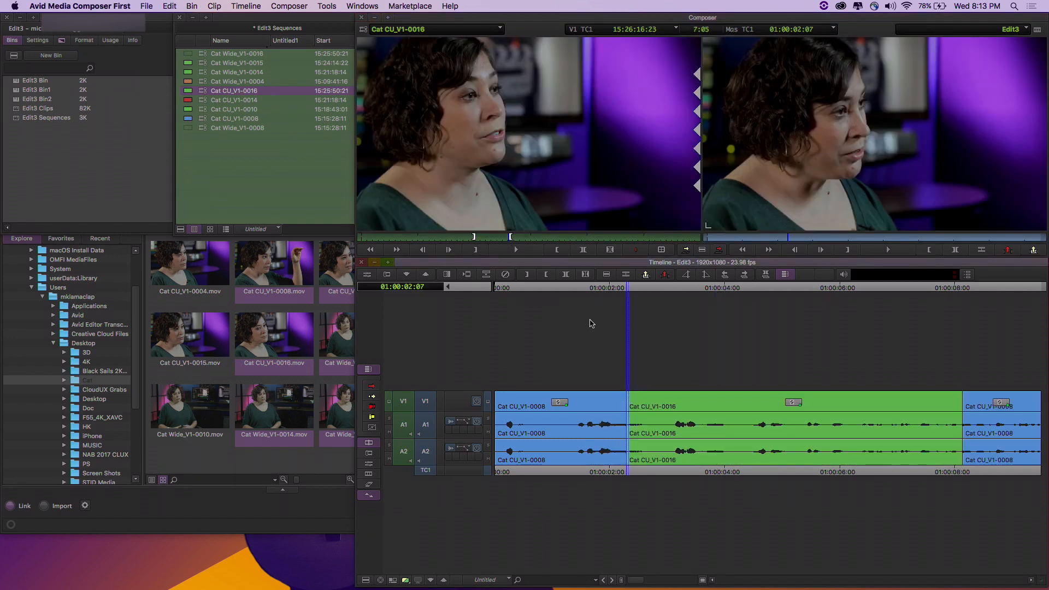
Place Cat CU_V1-0008 on a new V2 track near 01:00:01:01 and Cat Wide_V1-0014 on a new V3 track near 01:00:01:07.
{"action": "left_click_drag", "start_coordinate": [521, 209], "coordinate": [571, 365]}
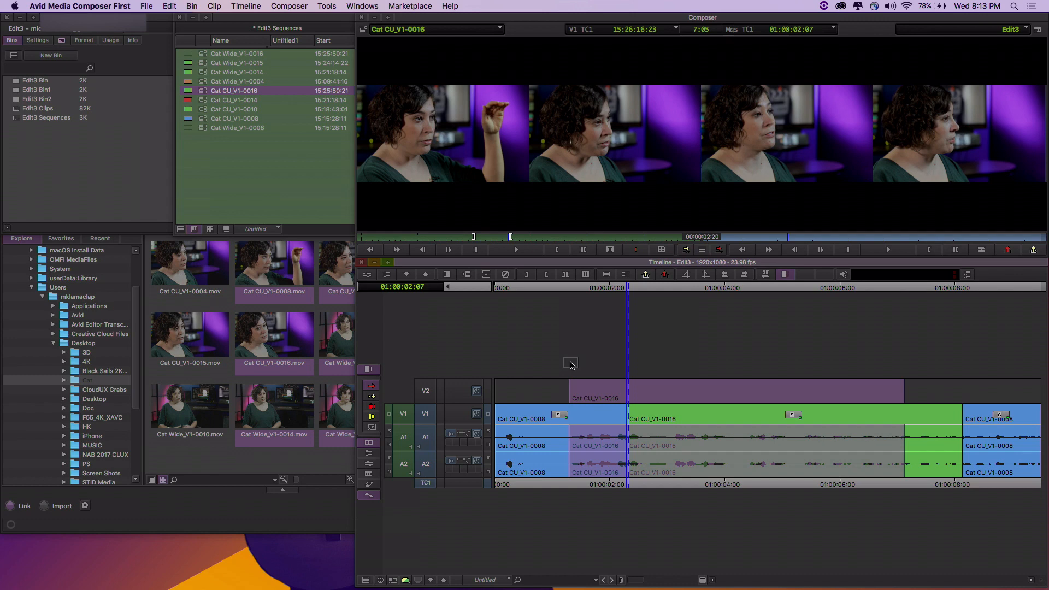
{"action": "left_click_drag", "start_coordinate": [571, 366], "coordinate": [82, 96]}
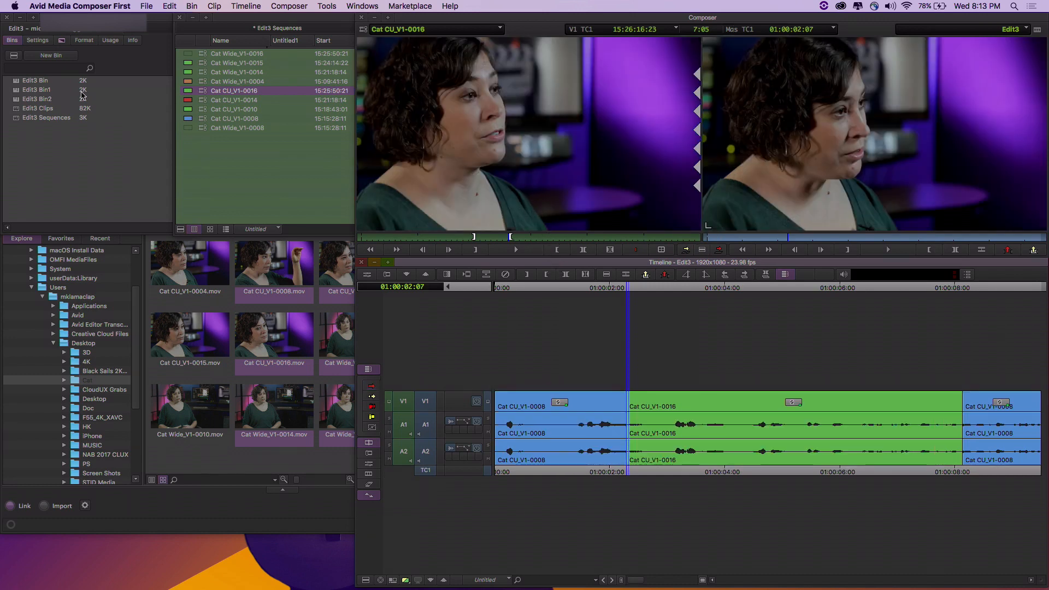
{"action": "double_click", "coordinate": [82, 108]}
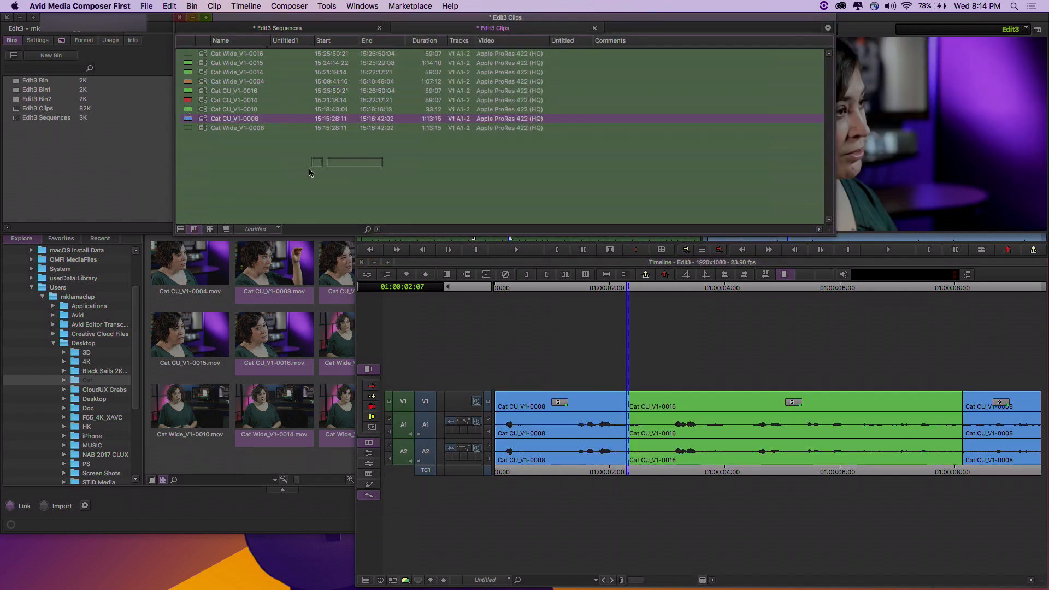
{"action": "left_click_drag", "start_coordinate": [309, 173], "coordinate": [555, 370]}
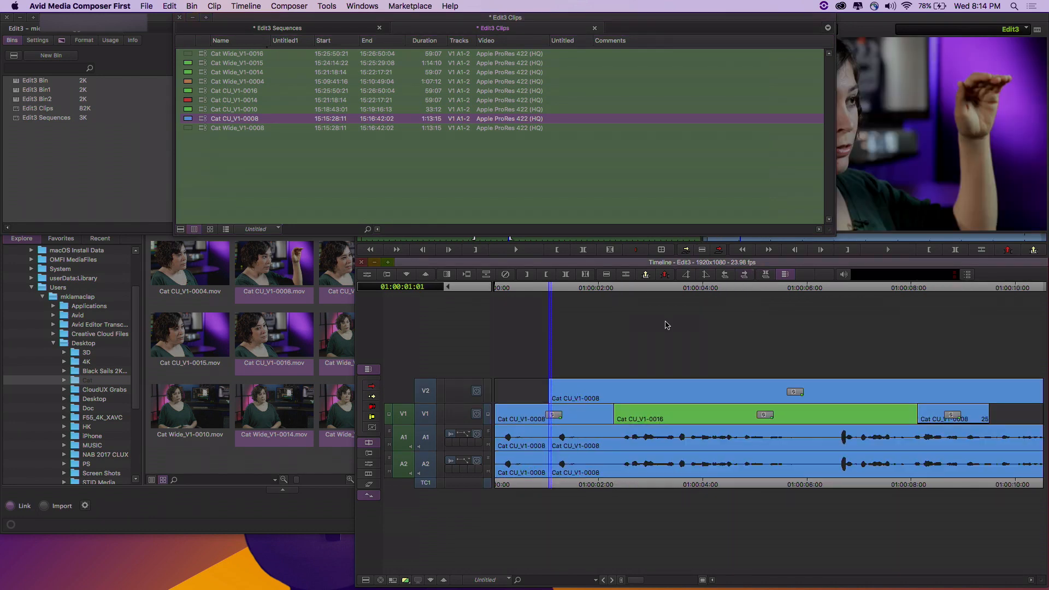
{"action": "left_click_drag", "start_coordinate": [199, 75], "coordinate": [565, 359]}
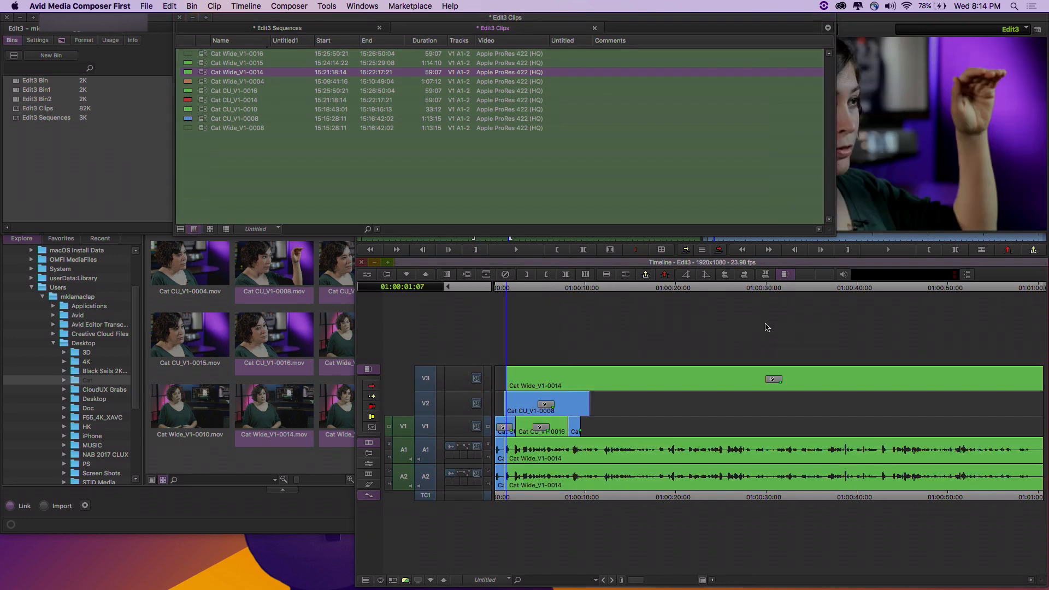
{"action": "scroll", "coordinate": [474, 397], "scroll_direction": "right", "scroll_amount": 1}
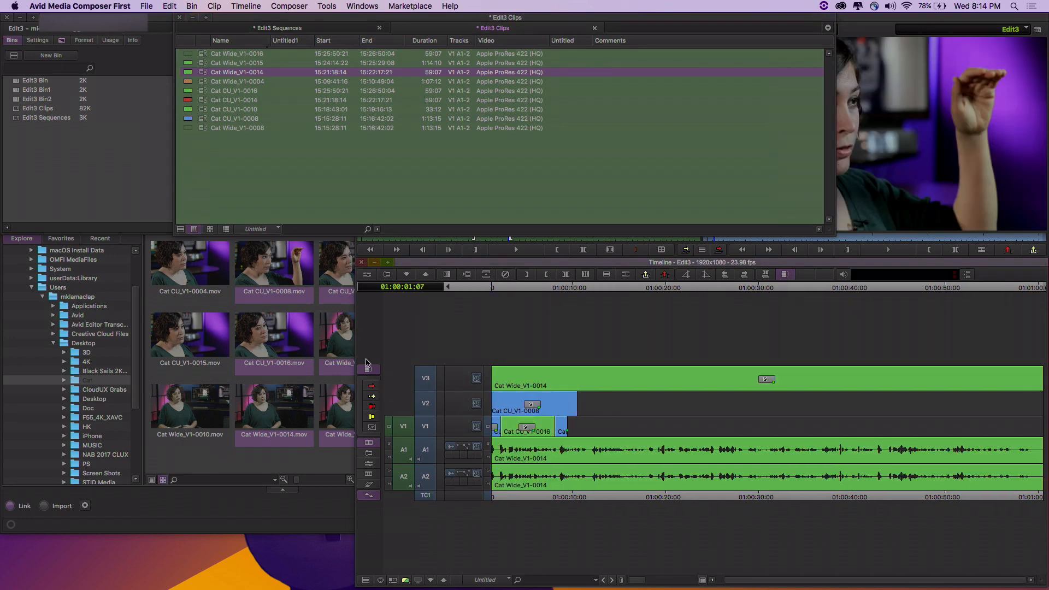
Trim the end of Cat Wide_V1-0014 on V3 and its audio back to about 01:00:08:05.
{"action": "mouse_move", "coordinate": [944, 329]}
{"action": "left_mouse_down"}
{"action": "mouse_move", "coordinate": [1033, 390]}
{"action": "mouse_move", "coordinate": [1048, 528]}
{"action": "left_mouse_up"}
{"action": "left_click_drag", "start_coordinate": [1037, 380], "coordinate": [551, 407]}
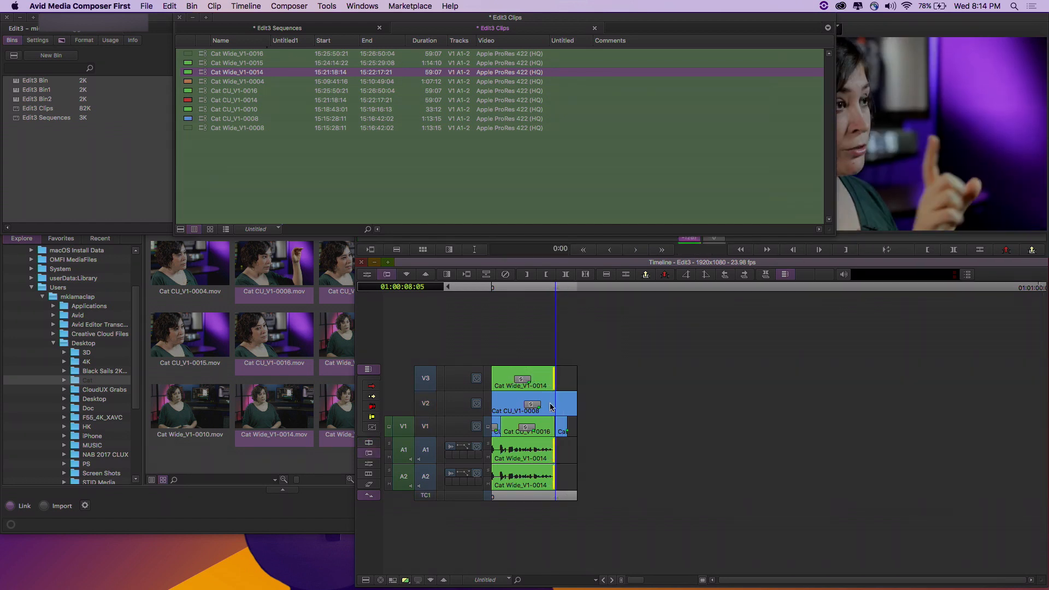
{"action": "left_click", "coordinate": [548, 295]}
{"action": "left_click", "coordinate": [641, 580]}
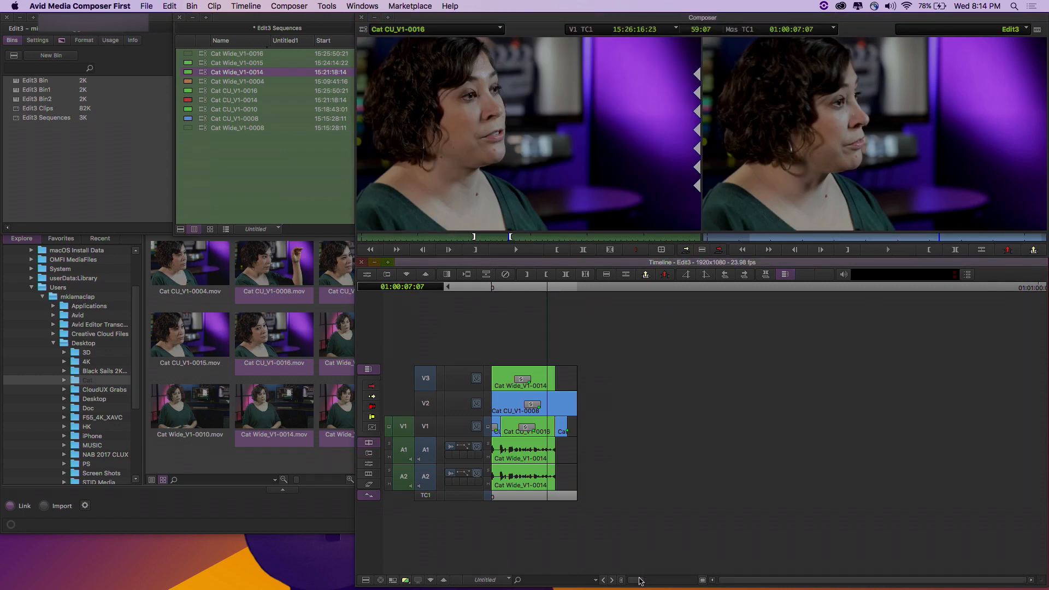
{"action": "left_click_drag", "start_coordinate": [641, 581], "coordinate": [661, 580]}
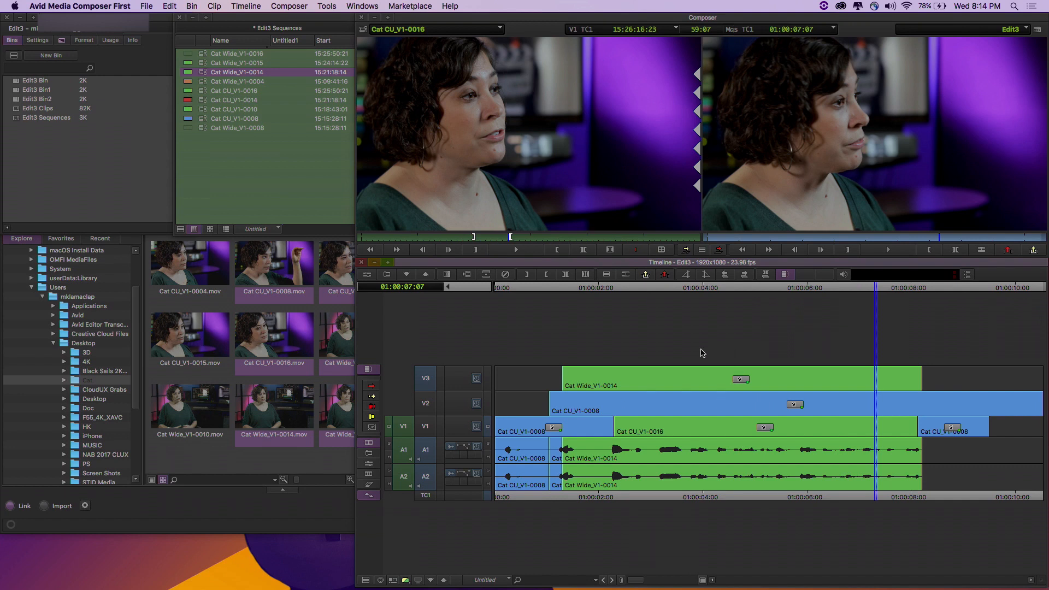
Examine which Select options the timeline offers while no clip is selected.
{"action": "right_click", "coordinate": [680, 381]}
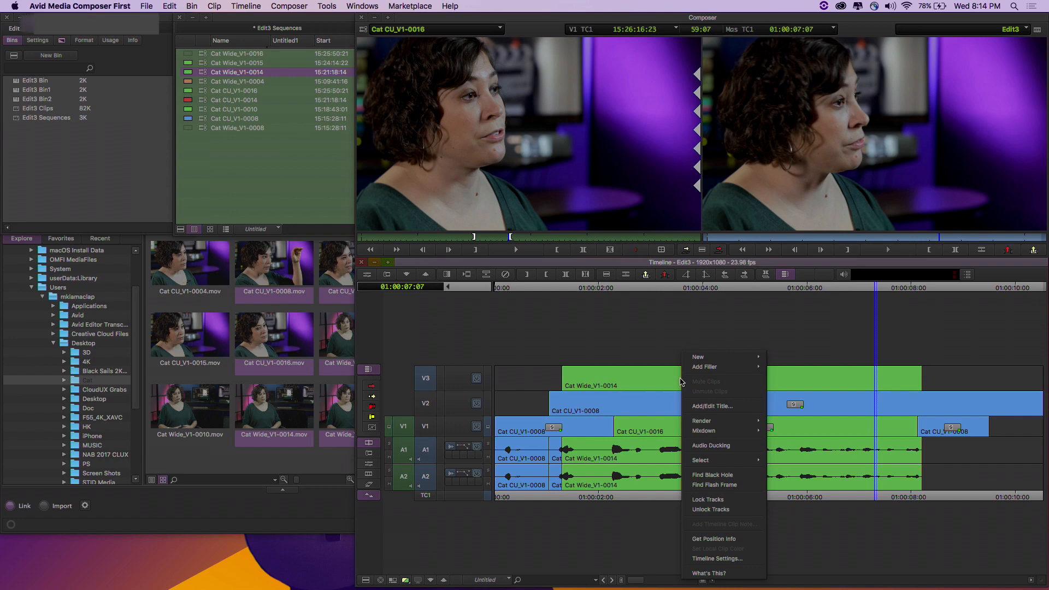
{"action": "left_click", "coordinate": [681, 381]}
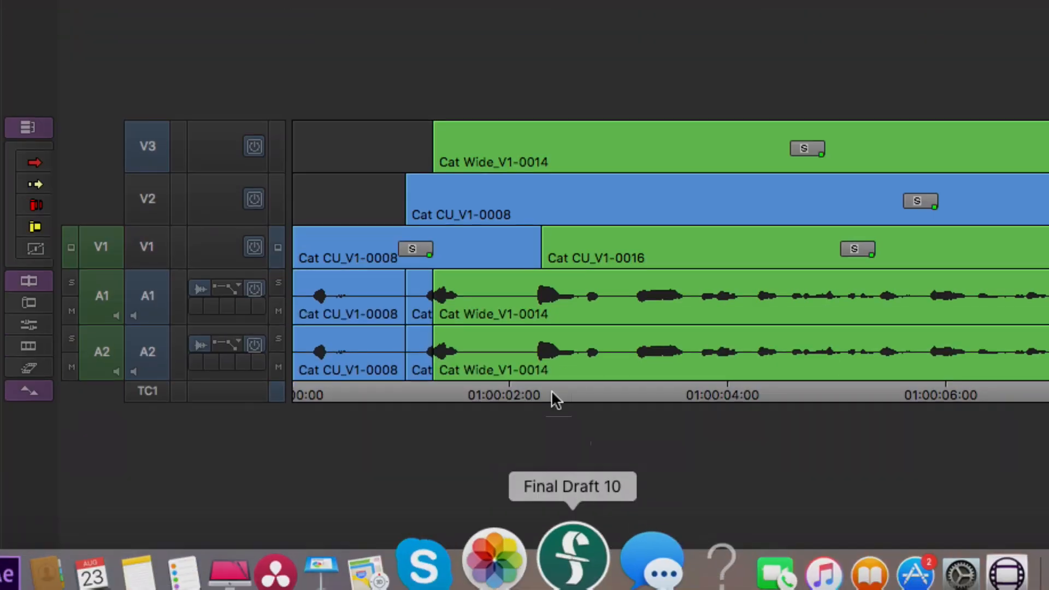
{"action": "right_click", "coordinate": [477, 192]}
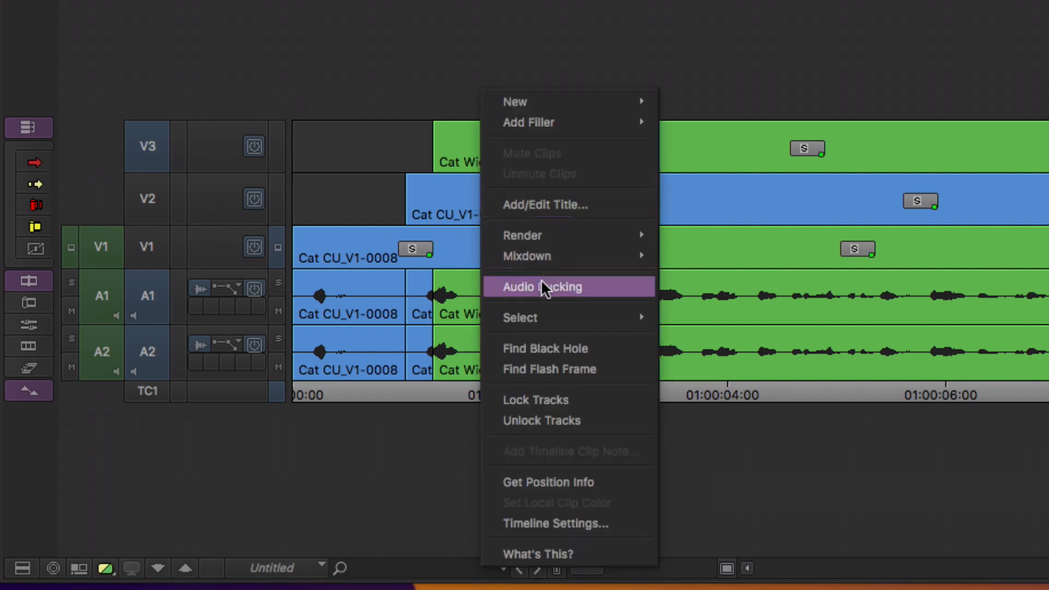
{"action": "mouse_move", "coordinate": [547, 320]}
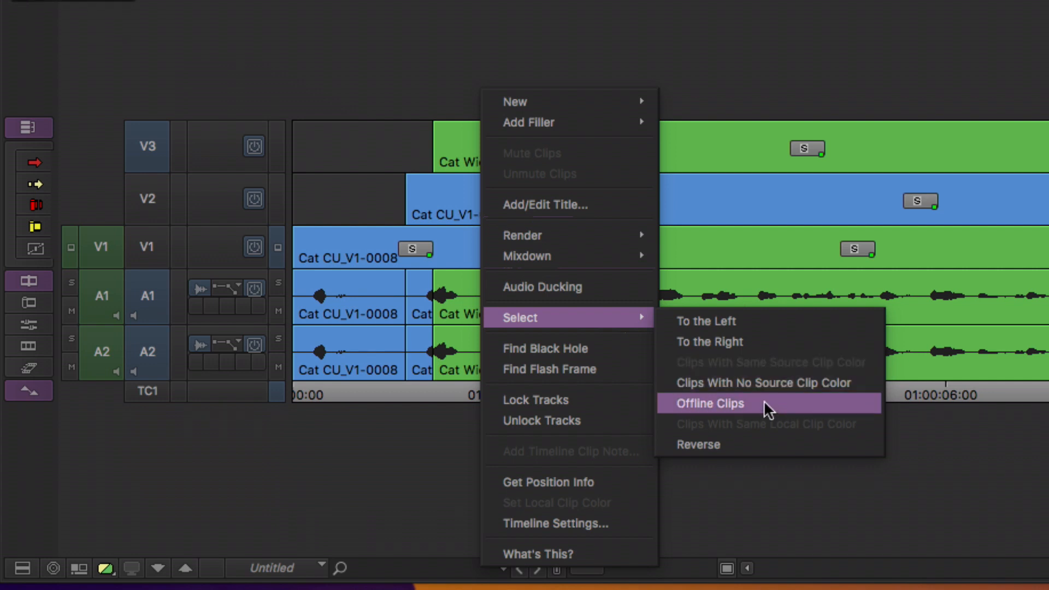
{"action": "left_click", "coordinate": [746, 444]}
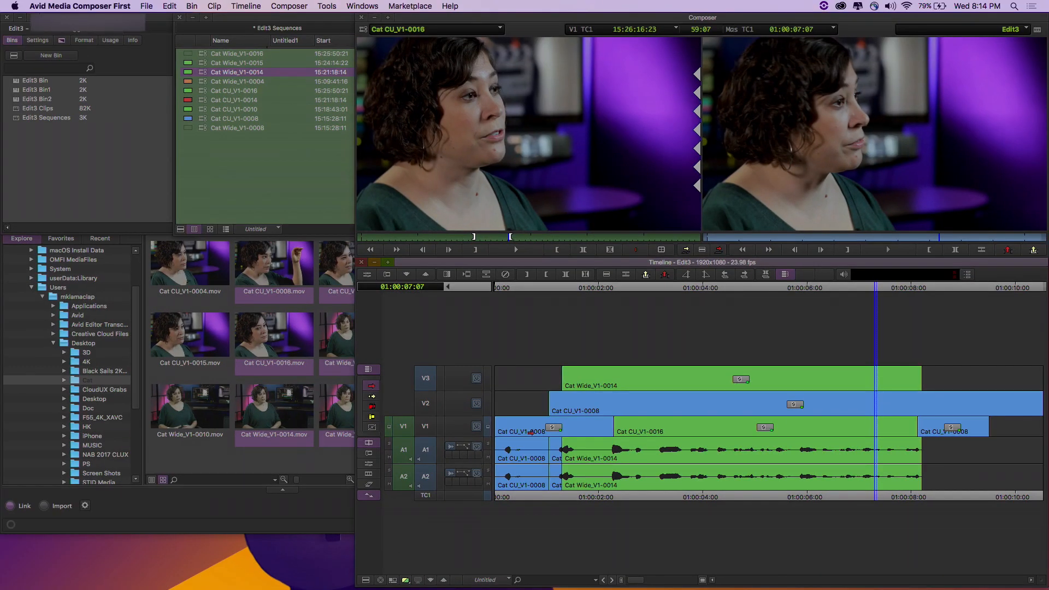
Starting from the first Cat CU_V1-0008 clip on V1, select all timeline clips with the same source clip color.
{"action": "left_click", "coordinate": [519, 424]}
{"action": "right_click", "coordinate": [521, 424]}
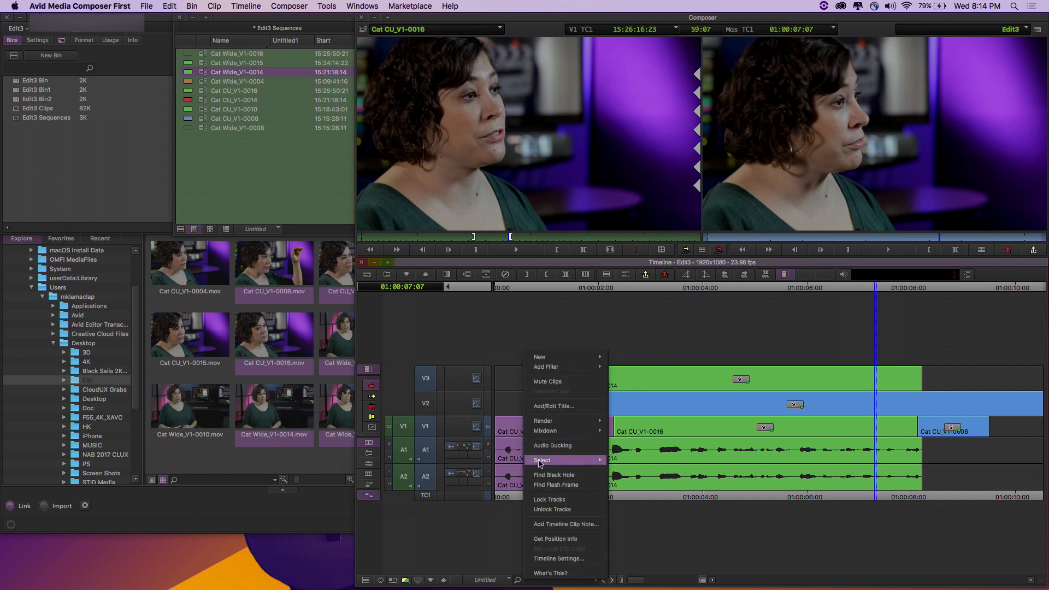
{"action": "mouse_move", "coordinate": [542, 463]}
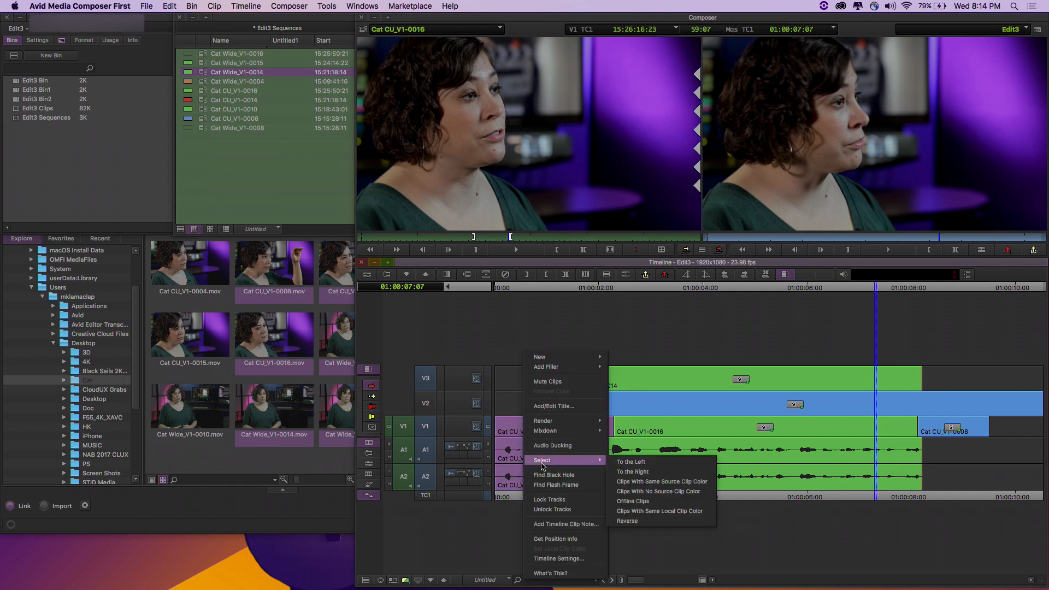
{"action": "left_click", "coordinate": [678, 490]}
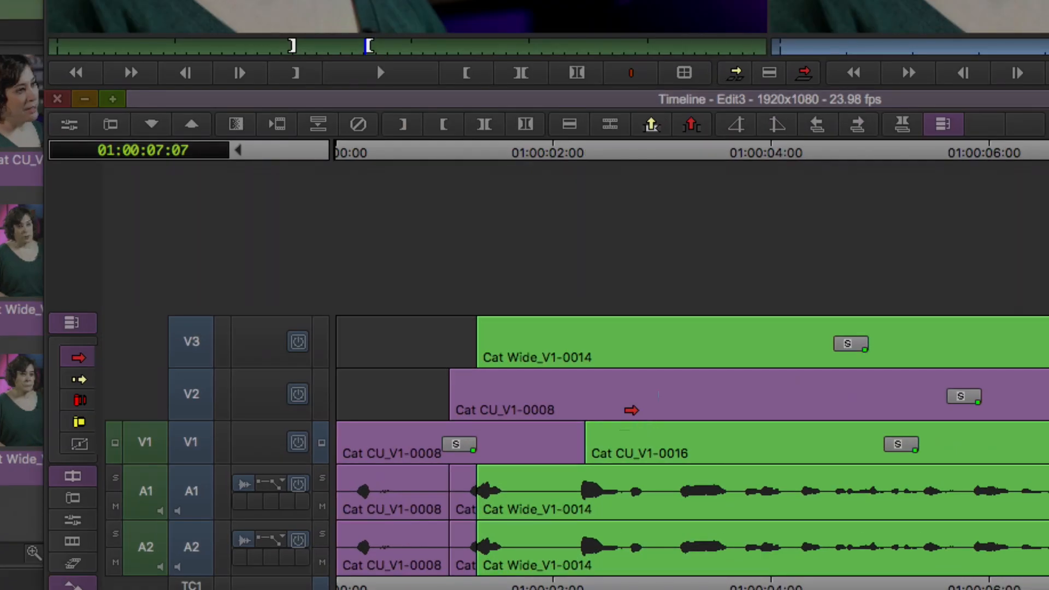
Examine the Select options offered for the selected Cat CU_V1-0008 clips.
{"action": "right_click", "coordinate": [637, 409]}
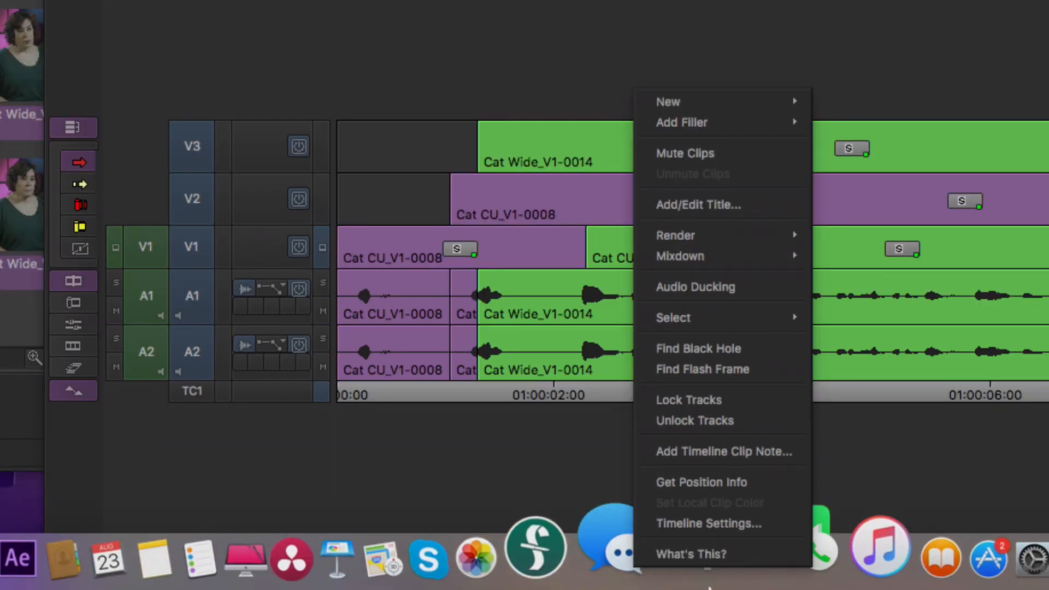
{"action": "mouse_move", "coordinate": [731, 309]}
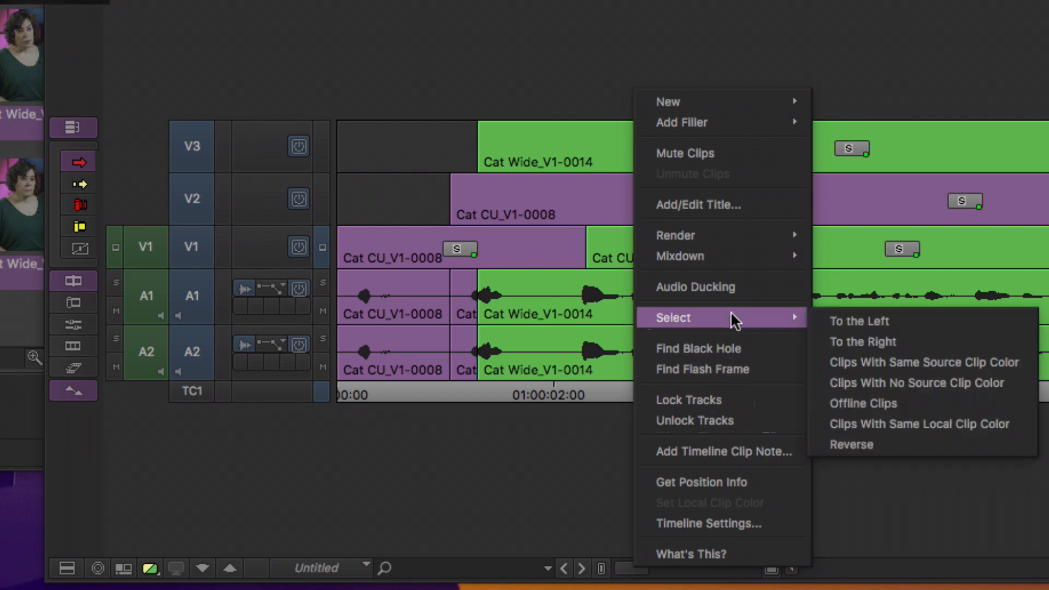
{"action": "left_click", "coordinate": [552, 200]}
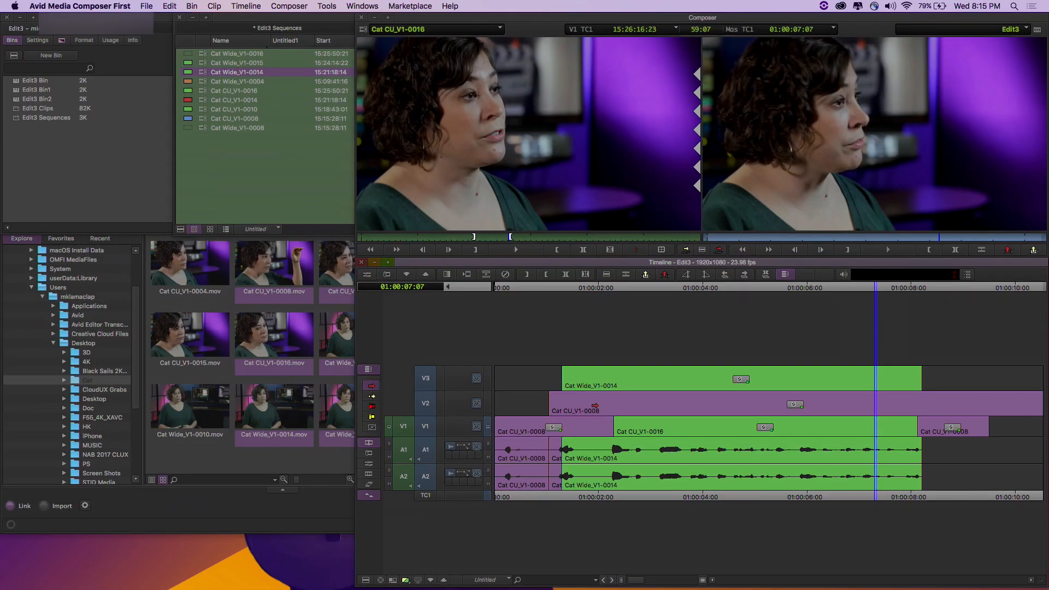
Clear the current clip selection and move Cat Wide_V1-0014 on V3 with its audio about 11 frames earlier.
{"action": "mouse_move", "coordinate": [596, 405]}
{"action": "left_mouse_down"}
{"action": "mouse_move", "coordinate": [715, 410]}
{"action": "mouse_move", "coordinate": [467, 416]}
{"action": "mouse_move", "coordinate": [710, 407]}
{"action": "mouse_move", "coordinate": [656, 407]}
{"action": "mouse_move", "coordinate": [733, 389]}
{"action": "mouse_move", "coordinate": [593, 399]}
{"action": "left_mouse_up"}
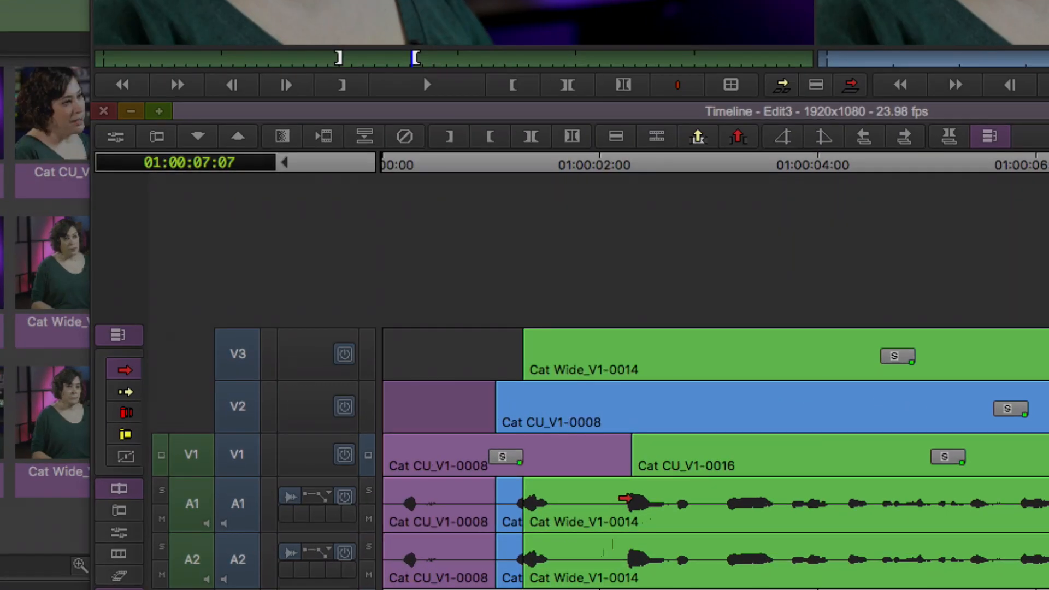
{"action": "left_click", "coordinate": [624, 499]}
{"action": "left_click_drag", "start_coordinate": [604, 507], "coordinate": [553, 494]}
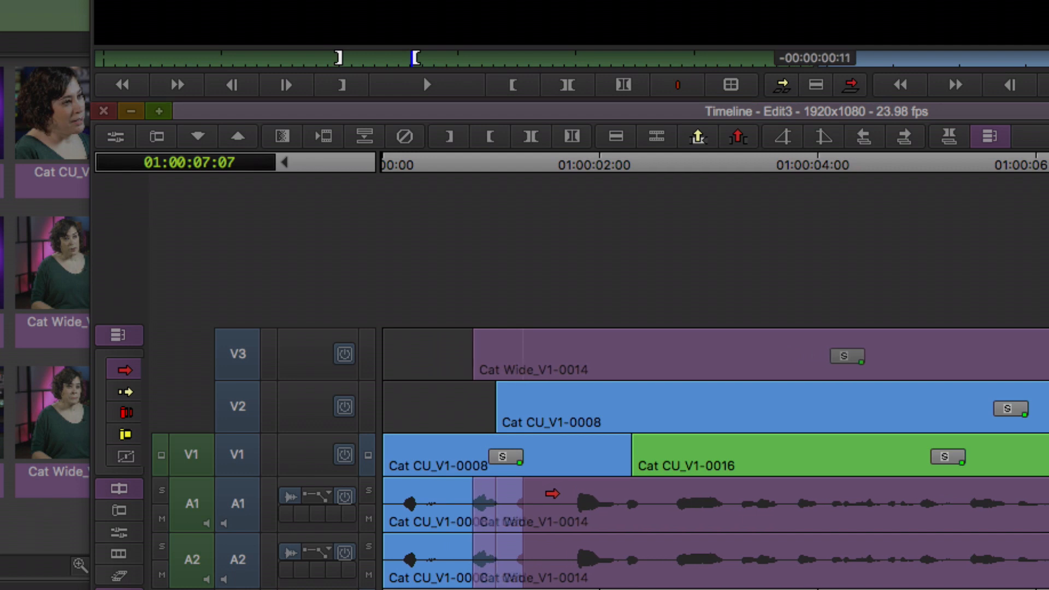
{"action": "left_click_drag", "start_coordinate": [553, 493], "coordinate": [551, 495]}
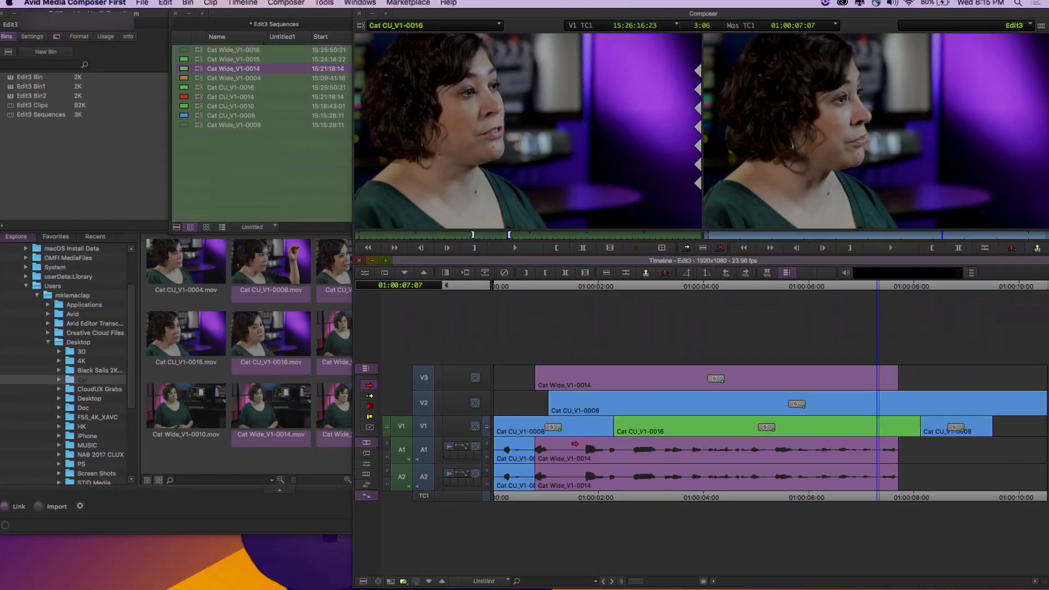
Enable Wireframe Dragging in the Timeline Settings.
{"action": "right_click", "coordinate": [501, 325]}
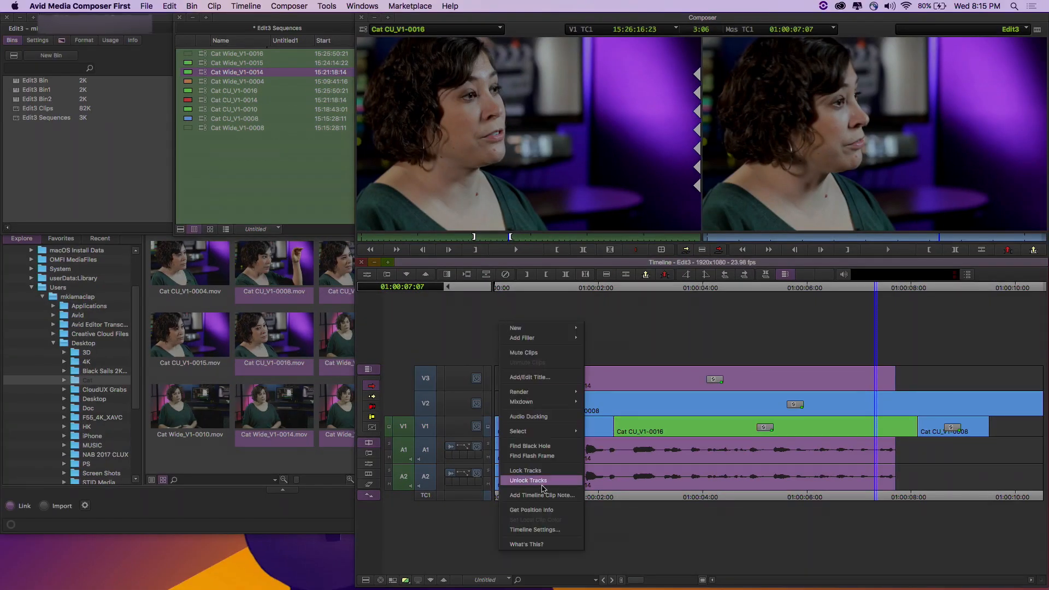
{"action": "left_click", "coordinate": [536, 535]}
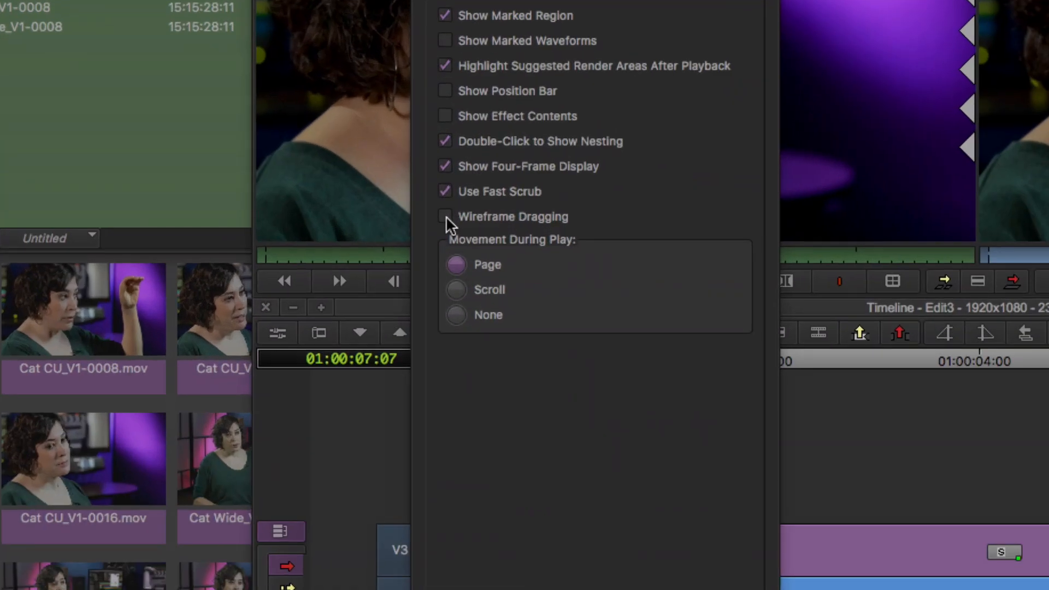
{"action": "left_click", "coordinate": [449, 220]}
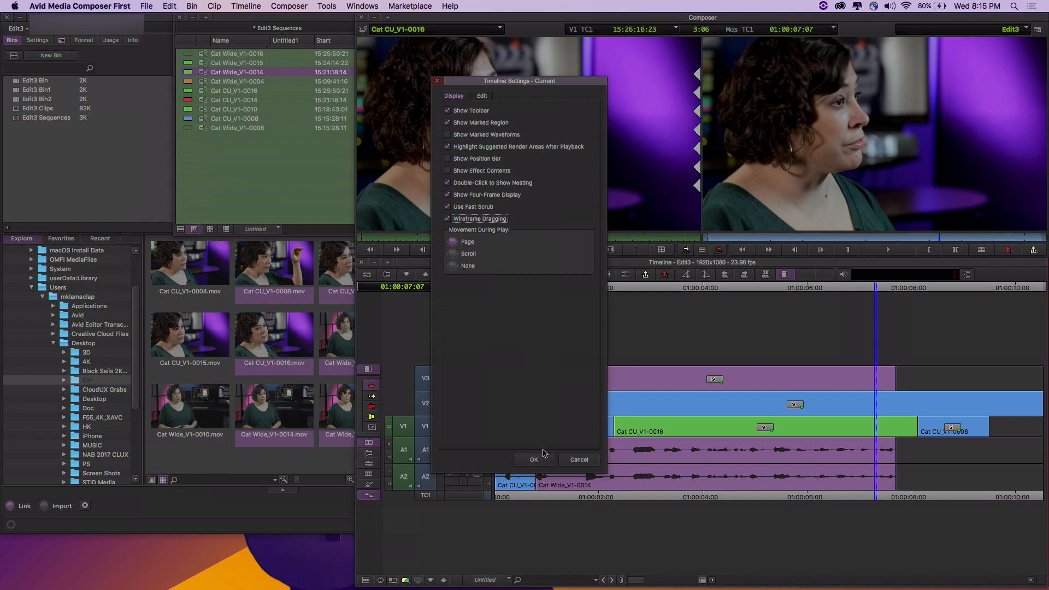
{"action": "left_click", "coordinate": [544, 458]}
Move Cat Wide_V1-0014 on V3 earlier to start at about 01:00:00:10, and park the playhead at 01:00:01:20.
{"action": "left_click_drag", "start_coordinate": [626, 376], "coordinate": [580, 379]}
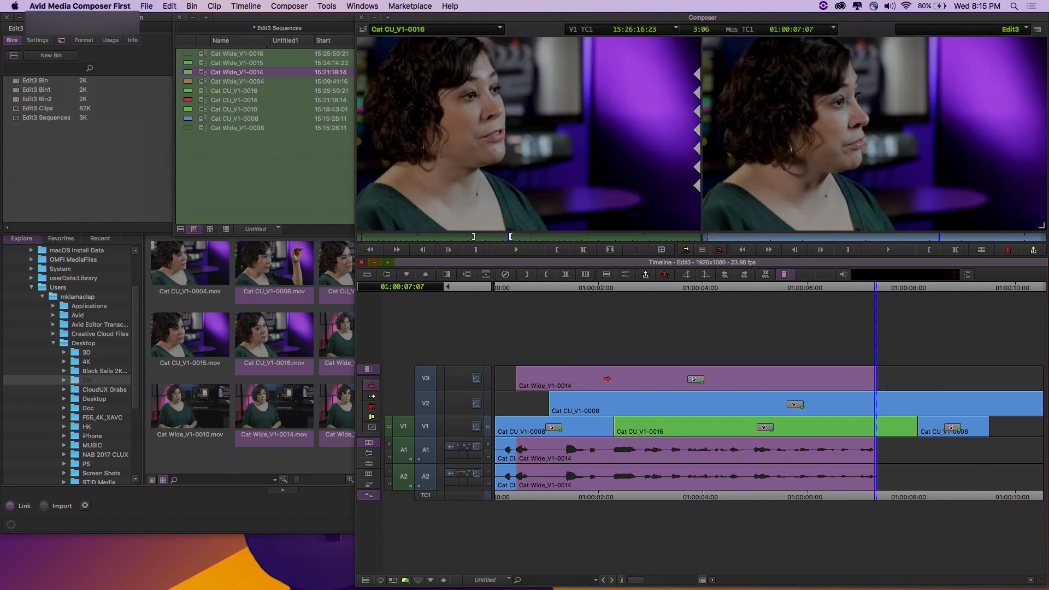
{"action": "left_click", "coordinate": [769, 297]}
{"action": "left_click", "coordinate": [591, 286]}
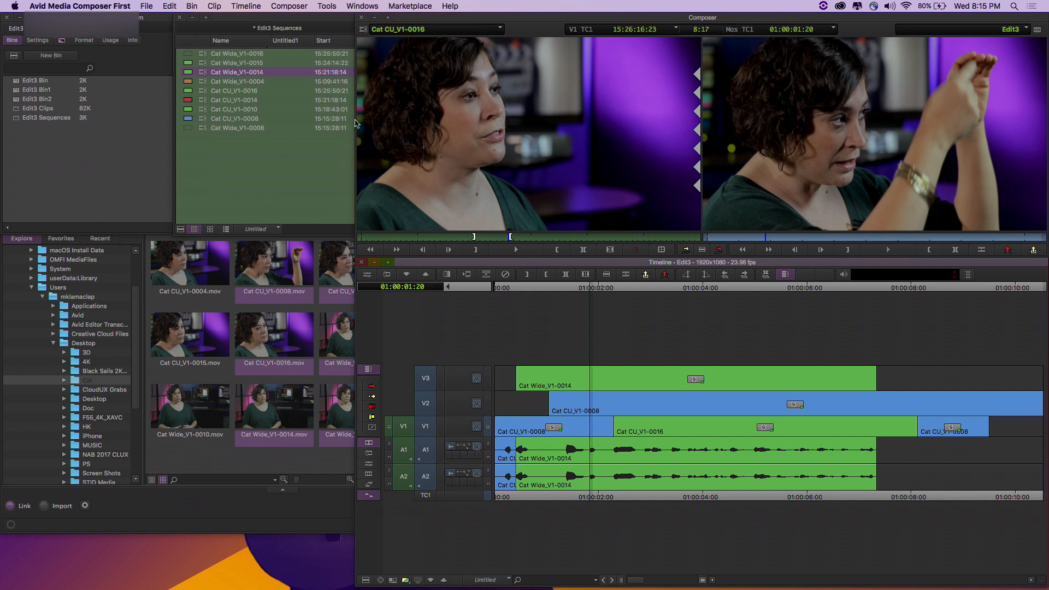
Shrink the Edit3 Clips bin window and group Cat Wide_V1-0016 with Cat CU_V1-0016, synced by Waveform Analysis.
{"action": "left_click", "coordinate": [274, 178]}
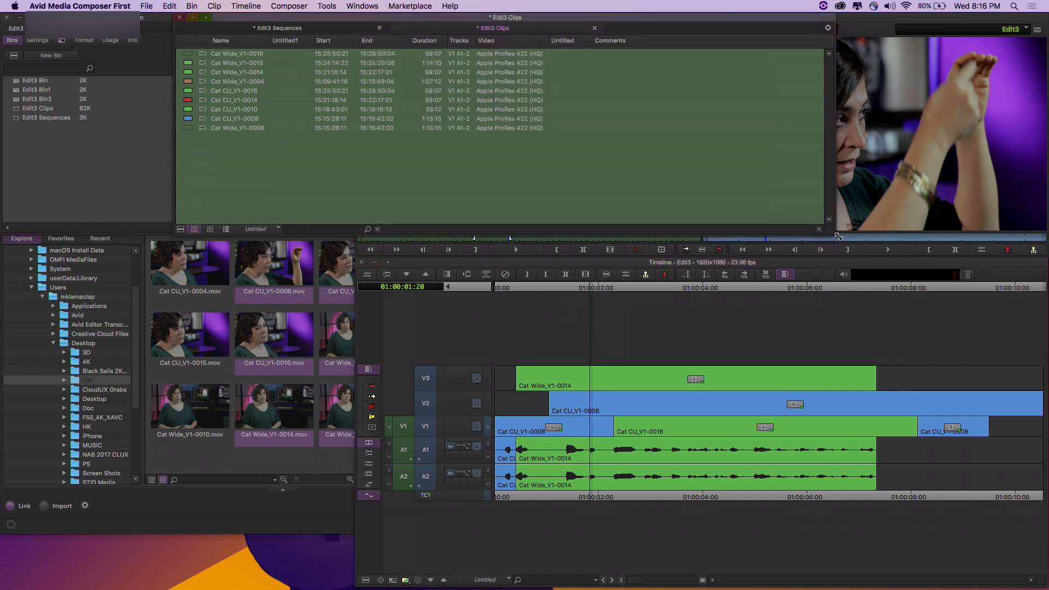
{"action": "left_click_drag", "start_coordinate": [832, 232], "coordinate": [354, 217]}
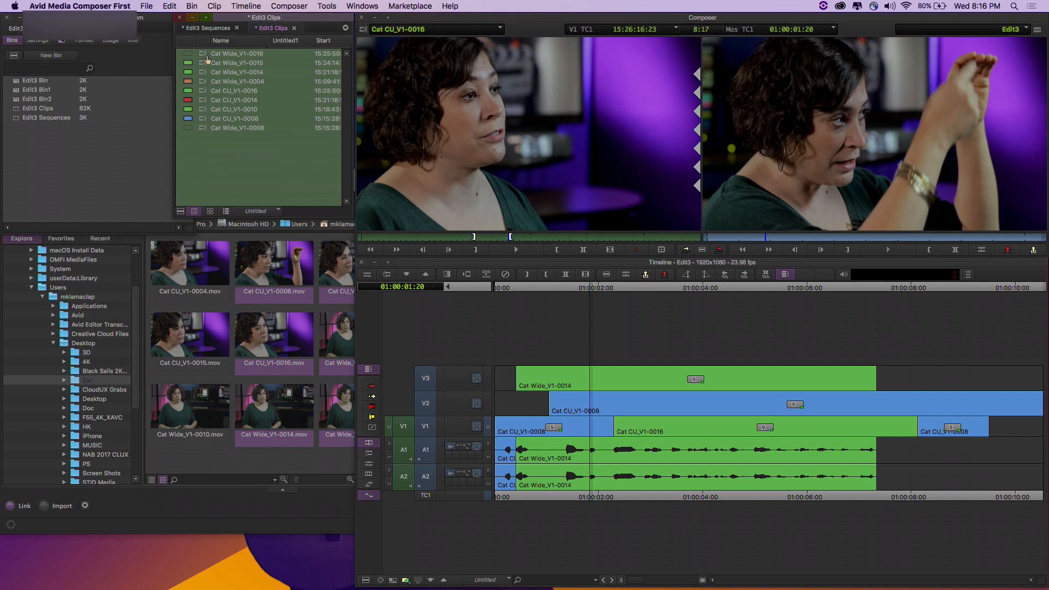
{"action": "left_click", "coordinate": [207, 54]}
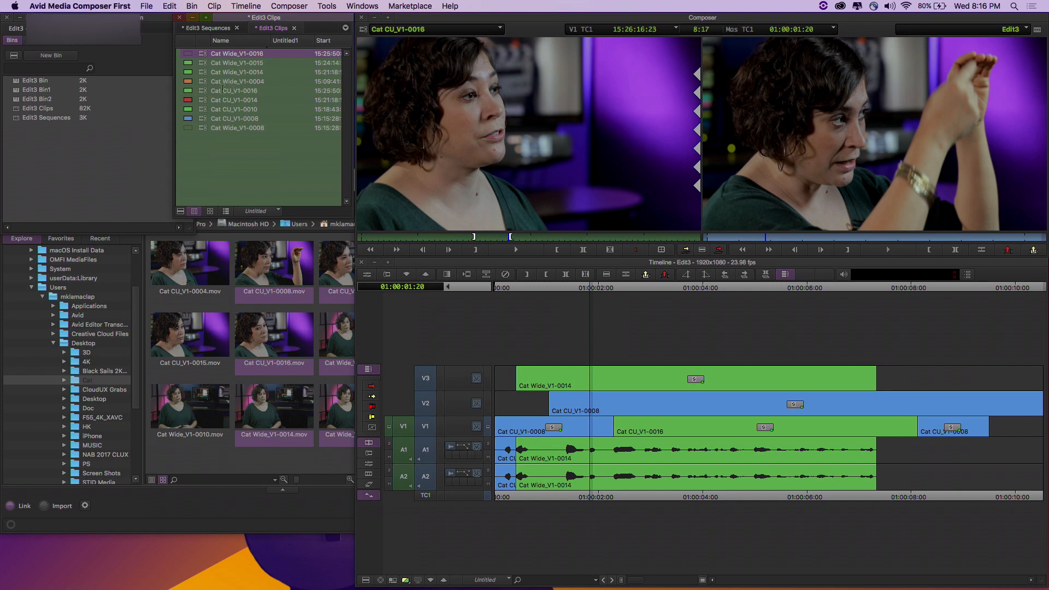
{"action": "left_click", "coordinate": [202, 94], "text": "shift"}
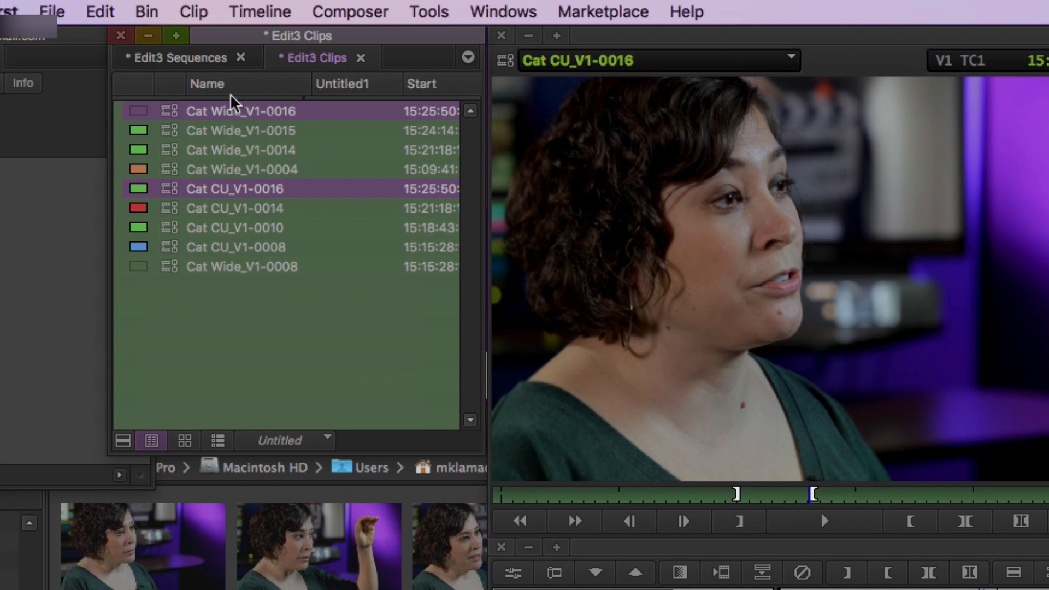
{"action": "left_click", "coordinate": [194, 12]}
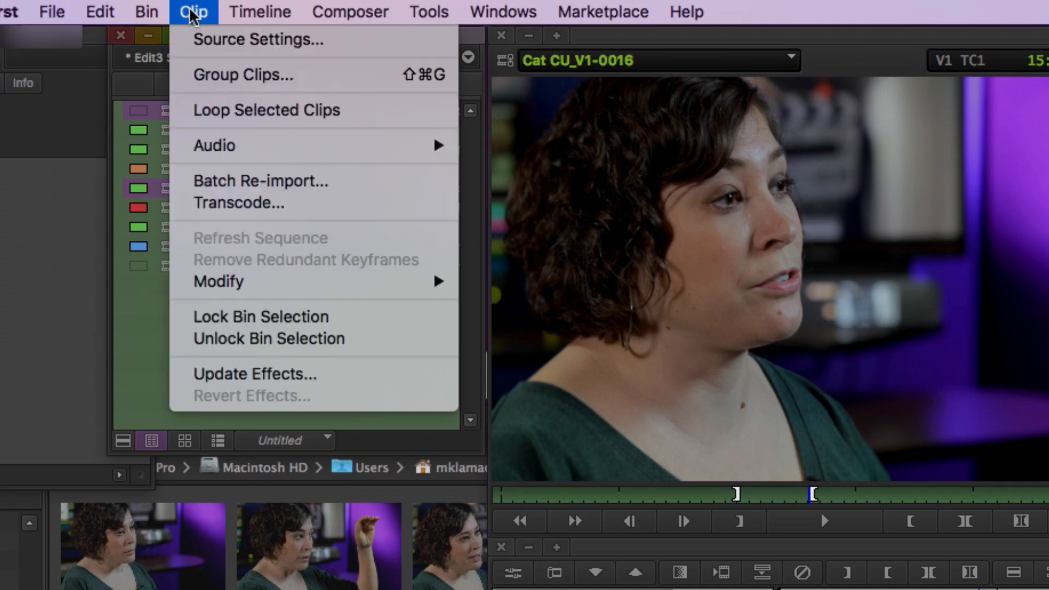
{"action": "left_click", "coordinate": [213, 74]}
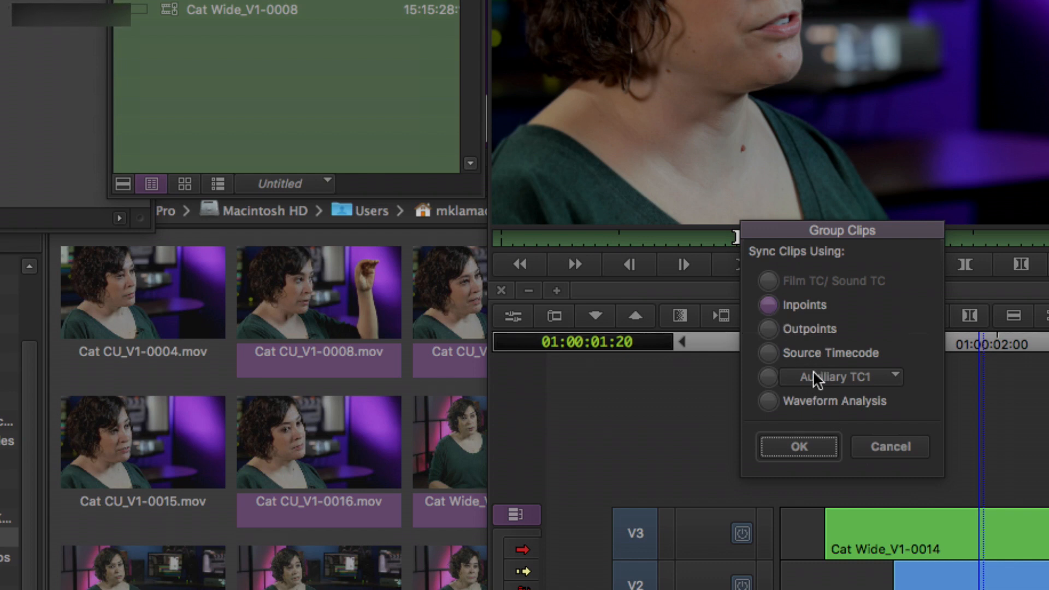
{"action": "left_click", "coordinate": [769, 353]}
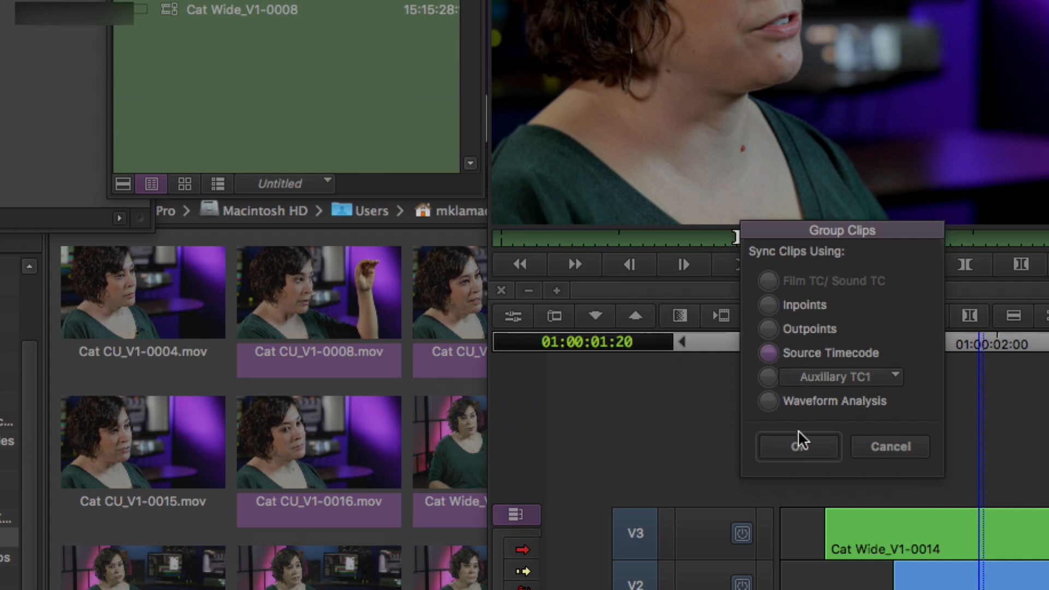
{"action": "left_click", "coordinate": [769, 401]}
{"action": "left_click", "coordinate": [799, 447]}
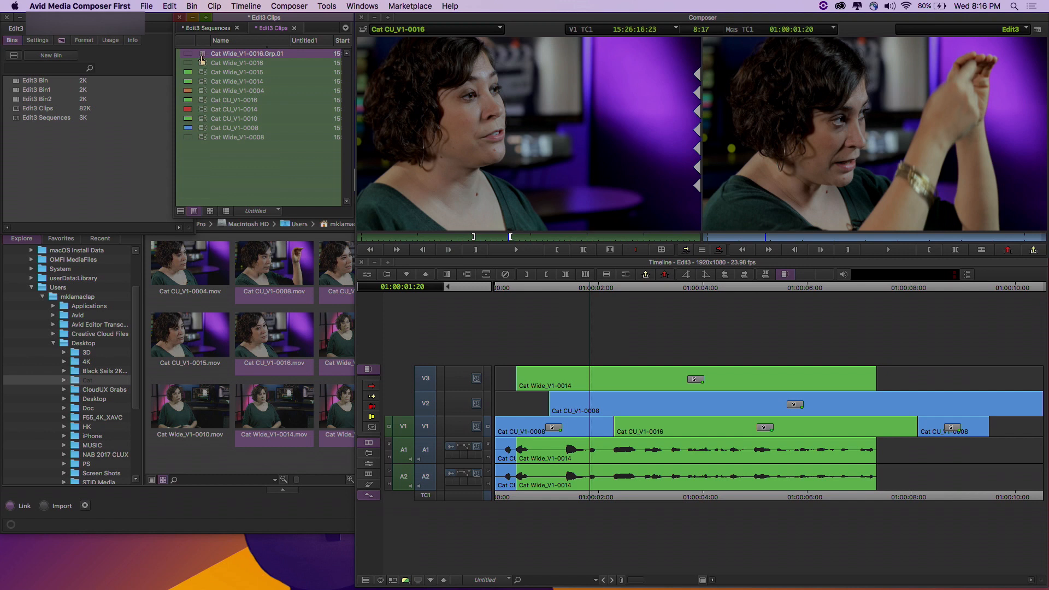
Load the new Cat Wide_V1-0016 group clip as source, show its camera angles in split view, and play through them.
{"action": "double_click", "coordinate": [202, 55]}
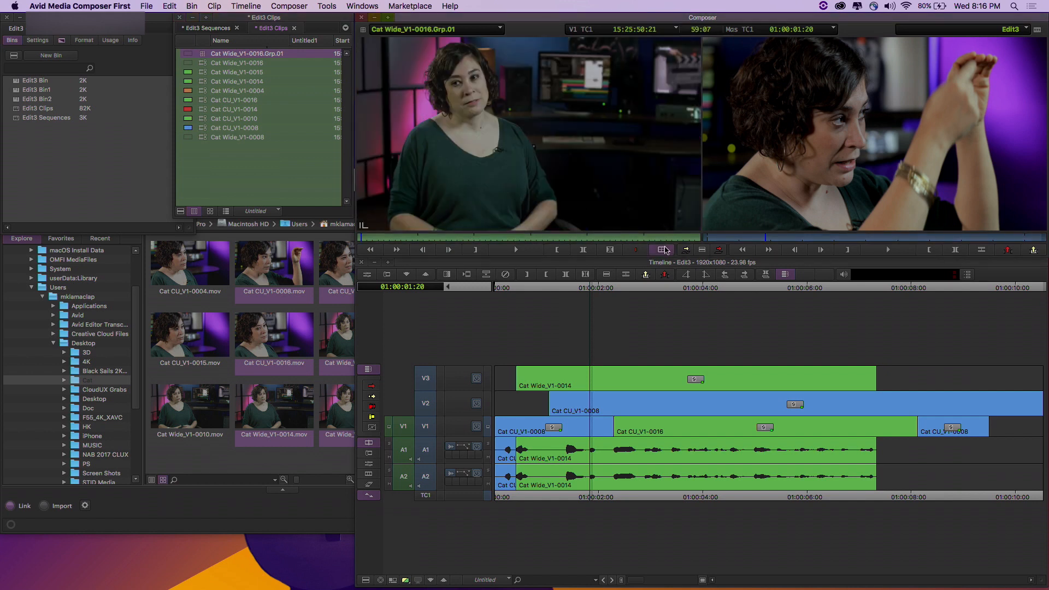
{"action": "left_click", "coordinate": [665, 250]}
{"action": "left_click_drag", "start_coordinate": [523, 237], "coordinate": [507, 236]}
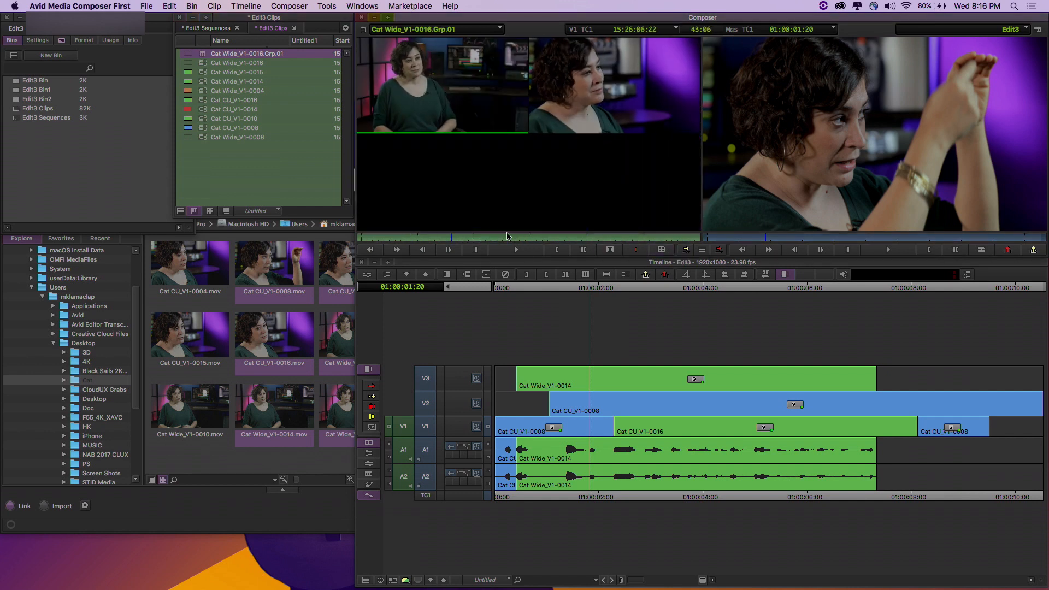
{"action": "left_click", "coordinate": [514, 251]}
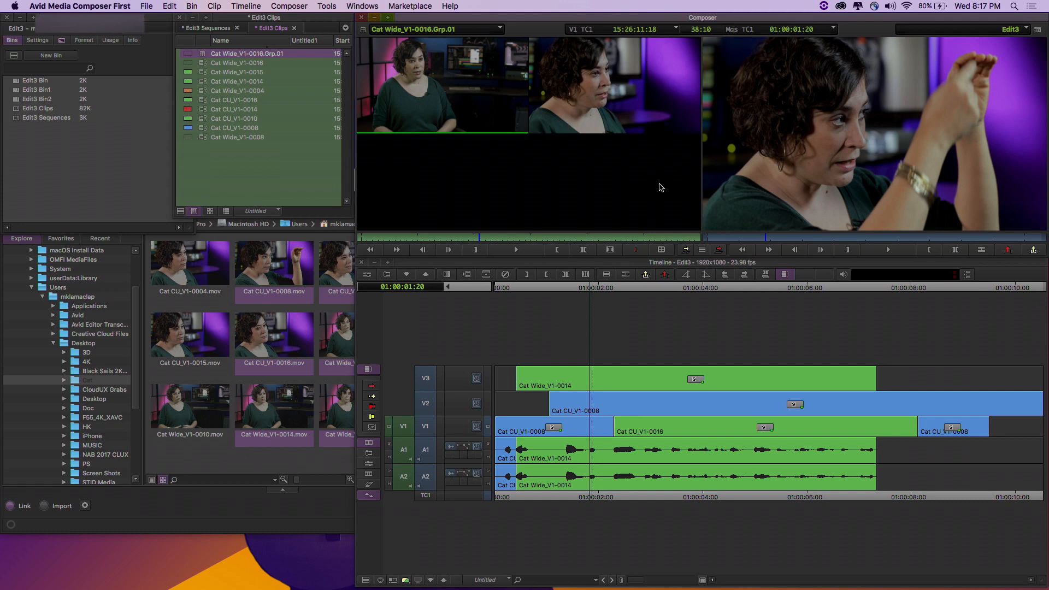
Clear the Edit3 sequence from the record monitor.
{"action": "left_click", "coordinate": [1004, 25]}
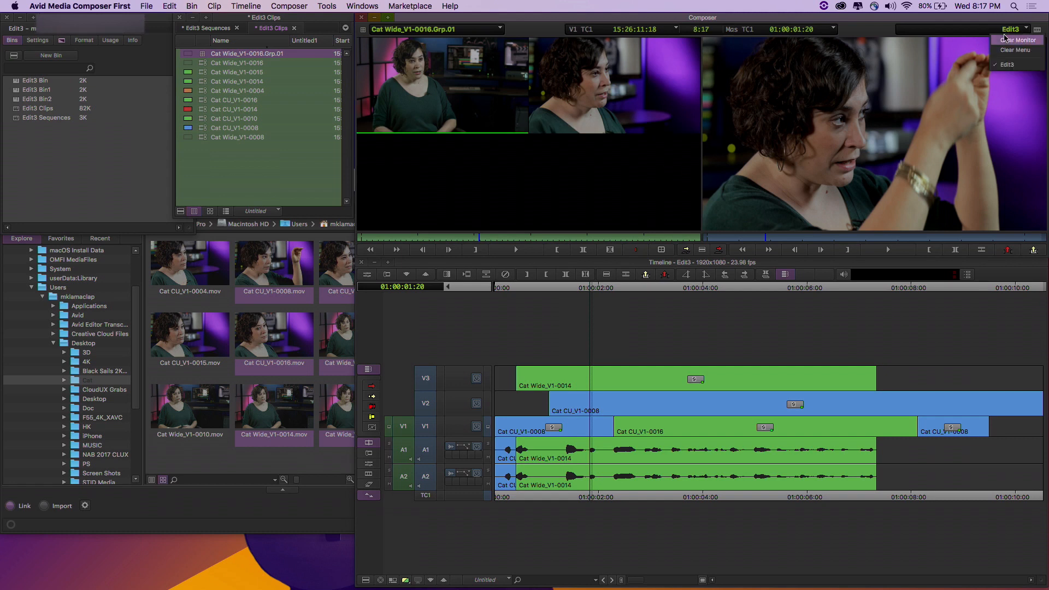
{"action": "left_click", "coordinate": [1005, 36]}
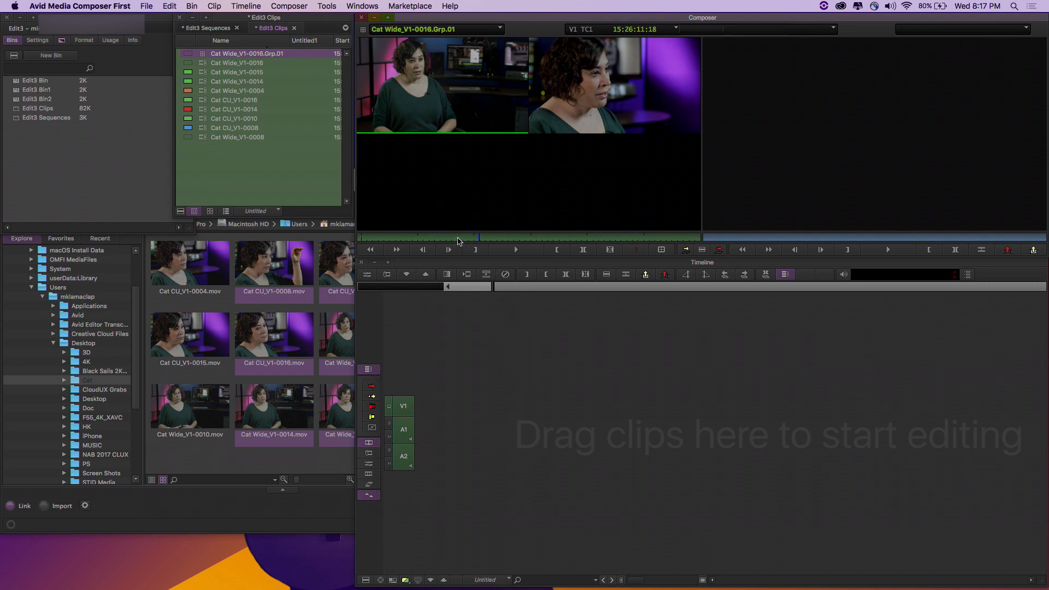
Mark the full length of the Cat Wide_V1-0016 group clip and overwrite it into a new sequence.
{"action": "left_click", "coordinate": [412, 237]}
{"action": "left_click", "coordinate": [583, 251]}
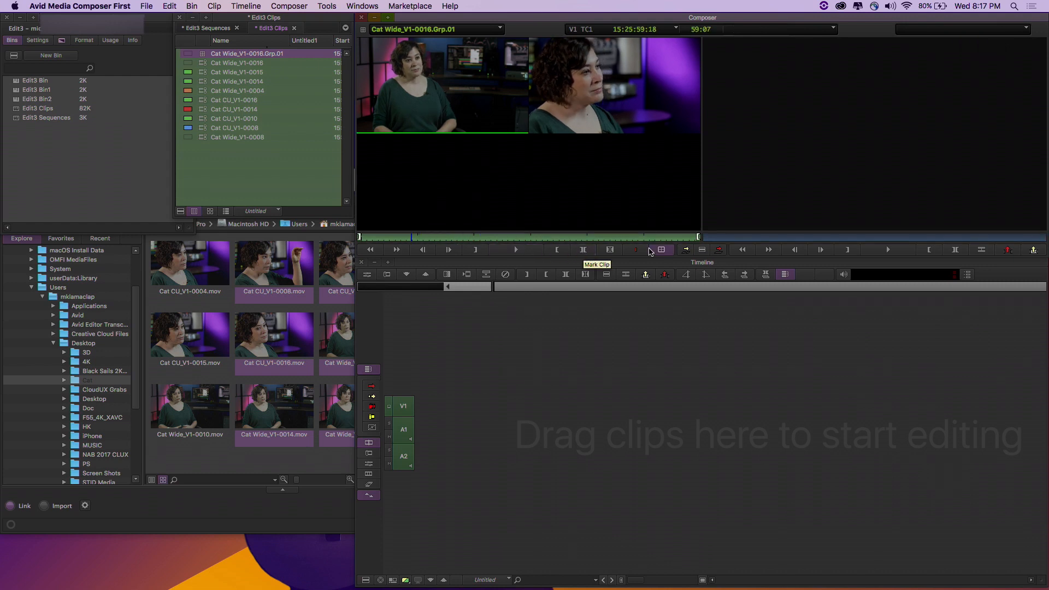
{"action": "left_click", "coordinate": [719, 250]}
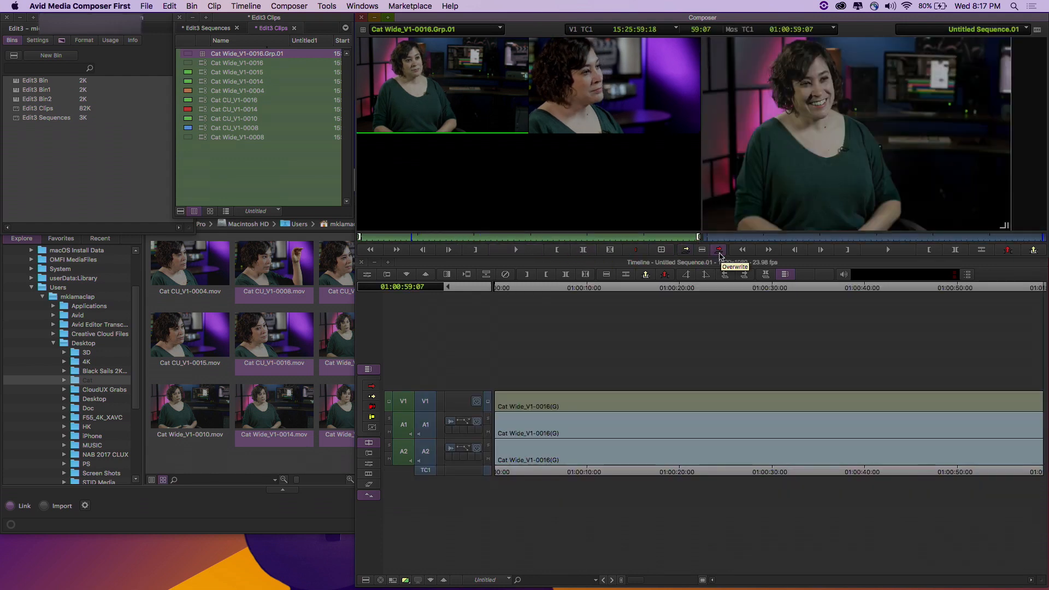
Play the new sequence from its start and add an edit on V1 at 01:00:14:17.
{"action": "left_click", "coordinate": [563, 298]}
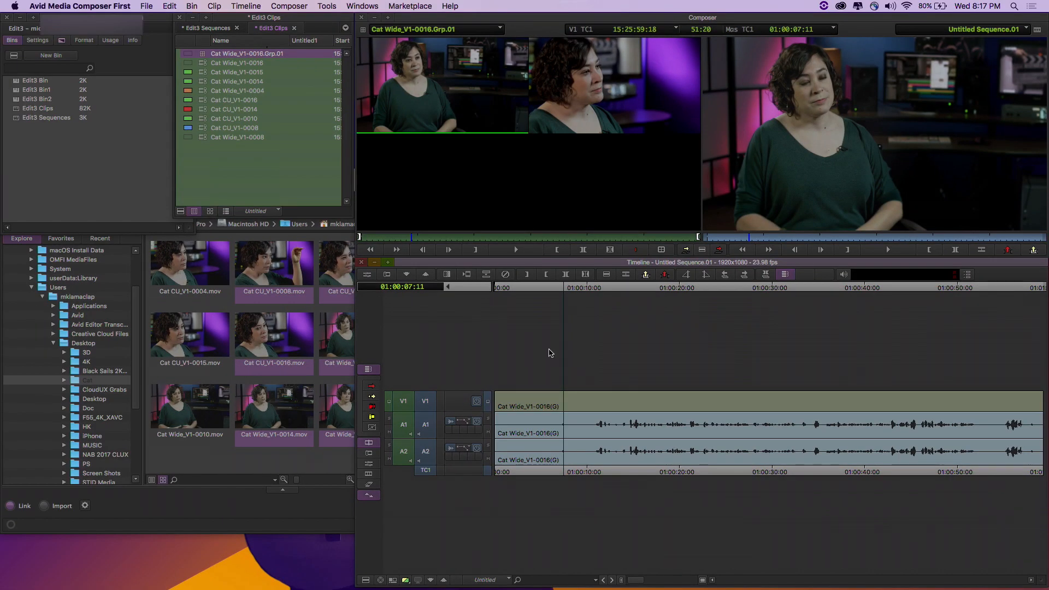
{"action": "left_click", "coordinate": [534, 159]}
{"action": "left_click_drag", "start_coordinate": [557, 290], "coordinate": [476, 298]}
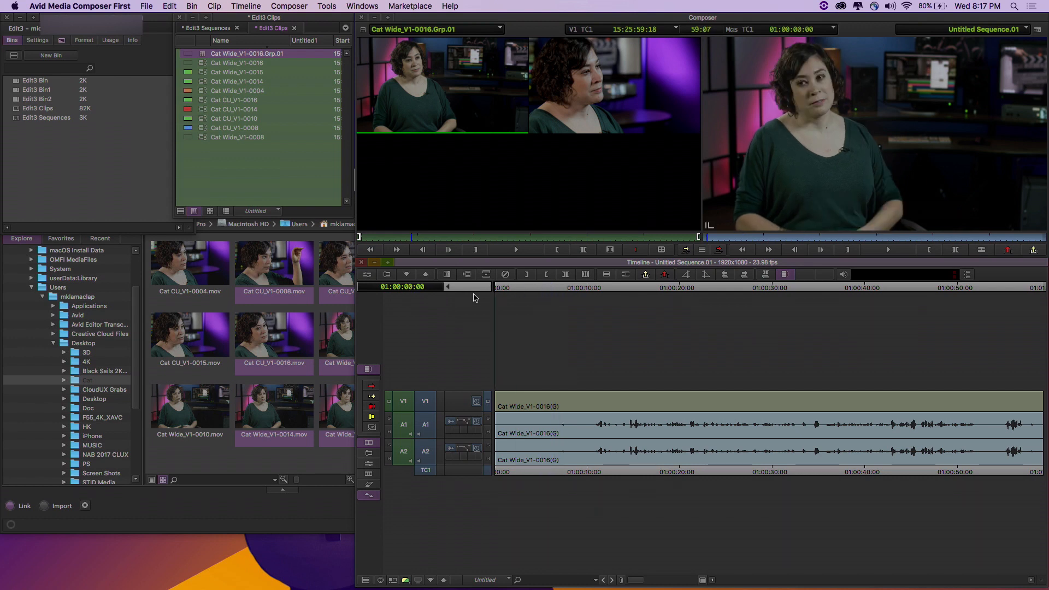
{"action": "key", "text": "space"}
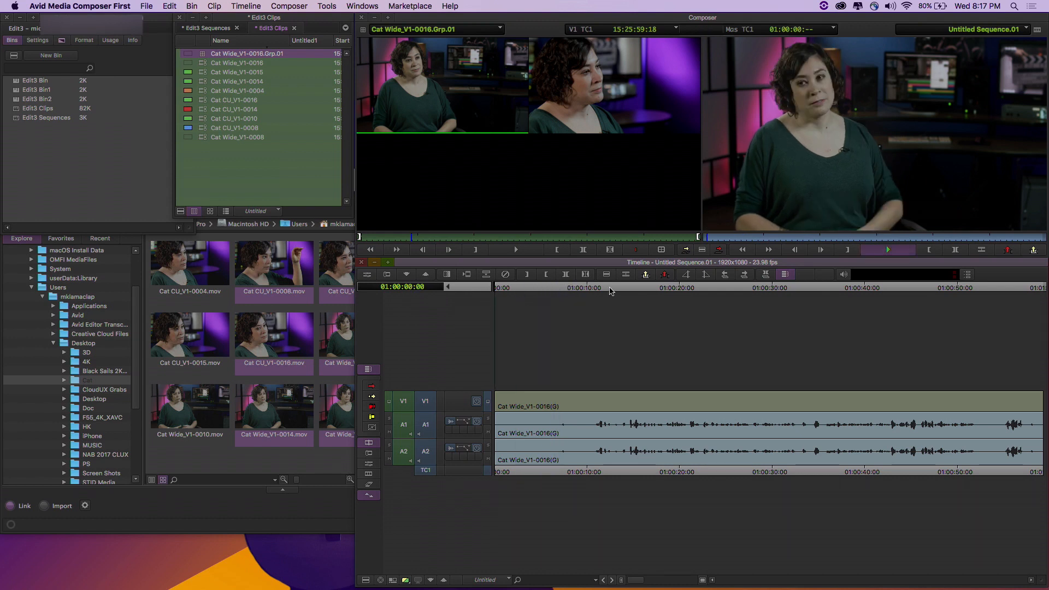
{"action": "left_click", "coordinate": [613, 289]}
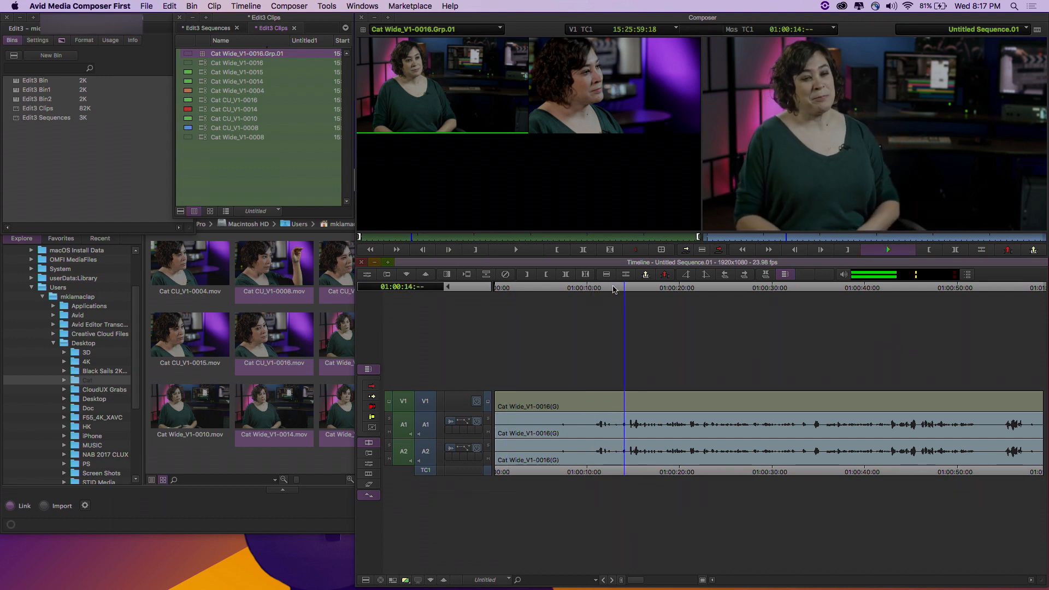
{"action": "key", "text": "space"}
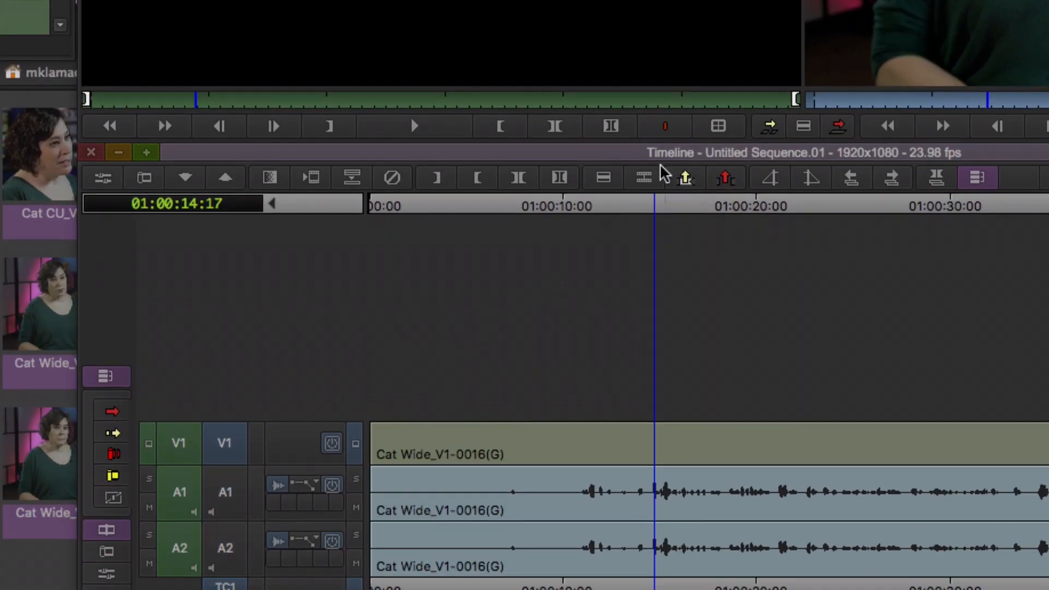
{"action": "left_click", "coordinate": [645, 178]}
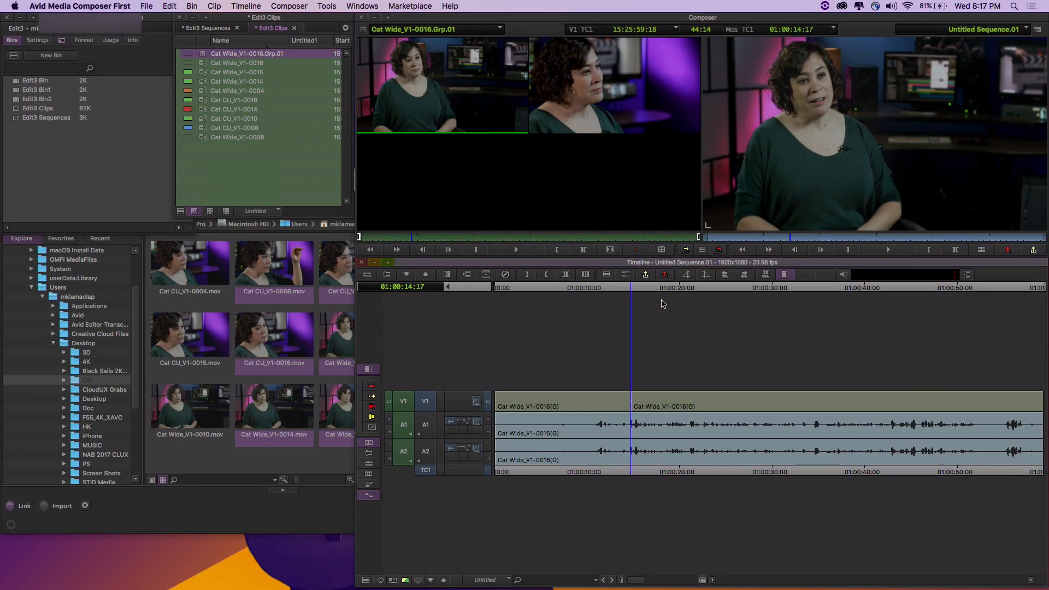
Add further edits to the V1 group clip at about 01:00:19, about 01:00:23 and at 01:00:29:06.
{"action": "key", "text": "space"}
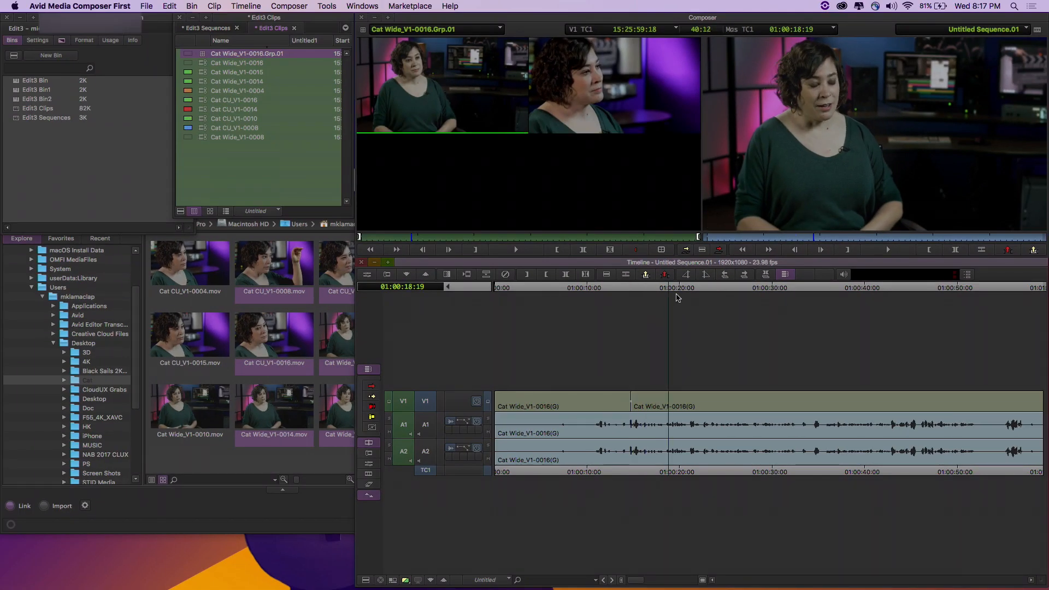
{"action": "left_click", "coordinate": [711, 289]}
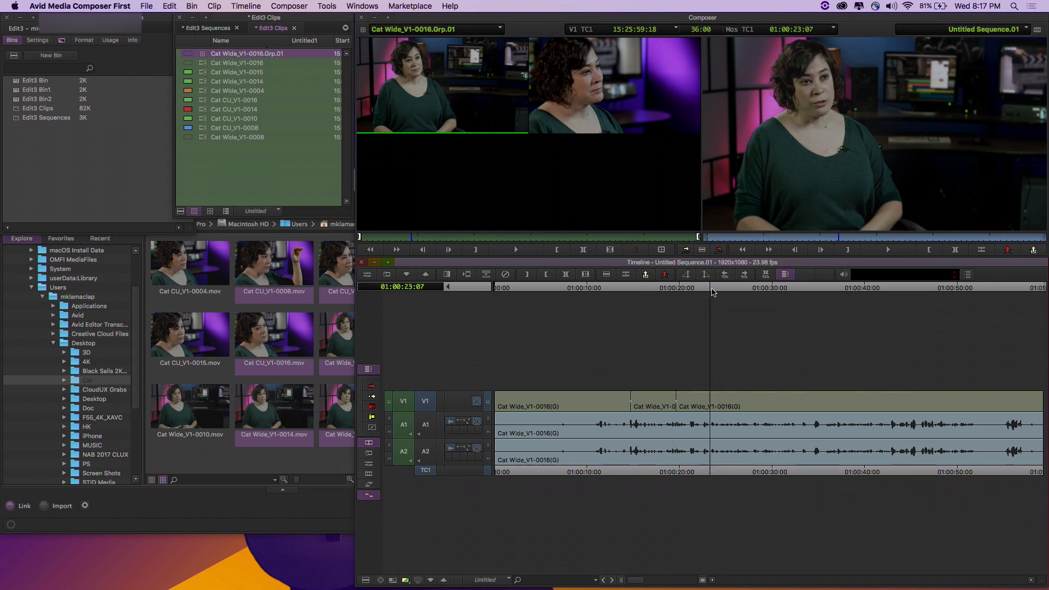
{"action": "left_click_drag", "start_coordinate": [741, 289], "coordinate": [765, 288]}
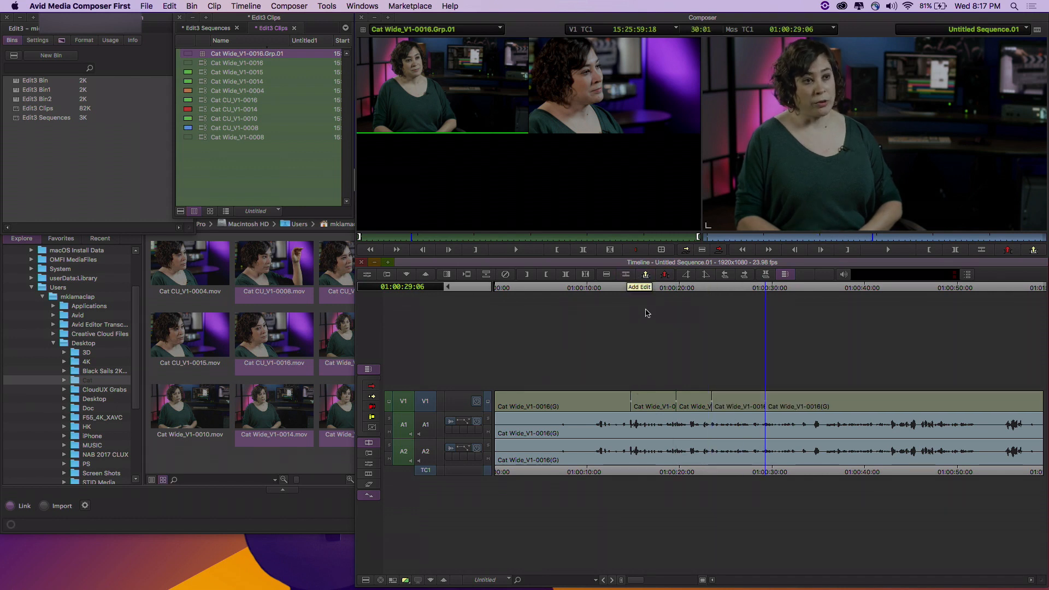
Switch the second and fourth V1 segments to the Cat CU_V1-0016 camera angle.
{"action": "left_click", "coordinate": [643, 289]}
{"action": "key", "text": "Up"}
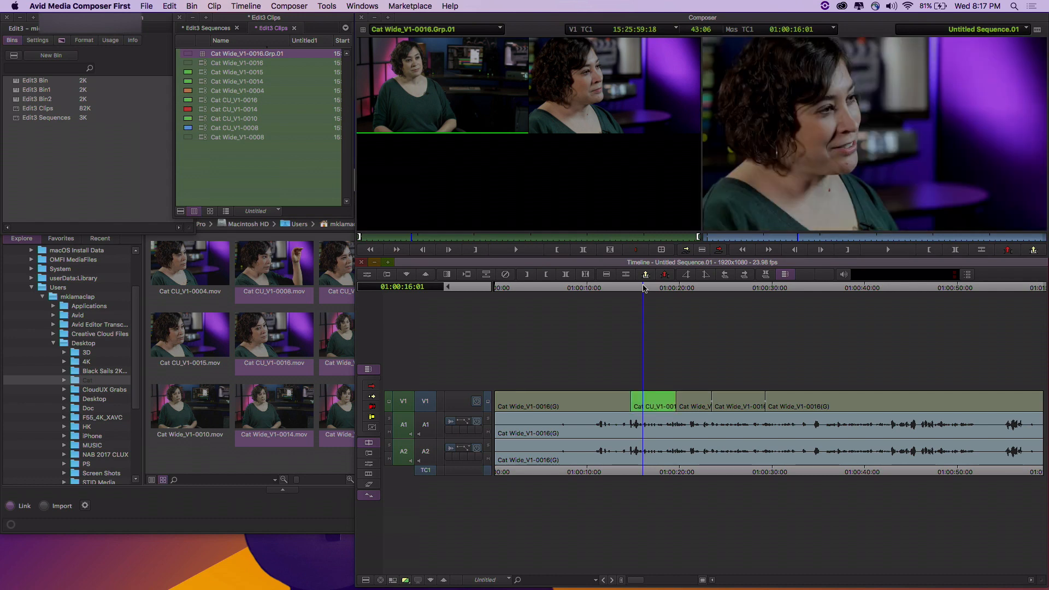
{"action": "left_click", "coordinate": [735, 289]}
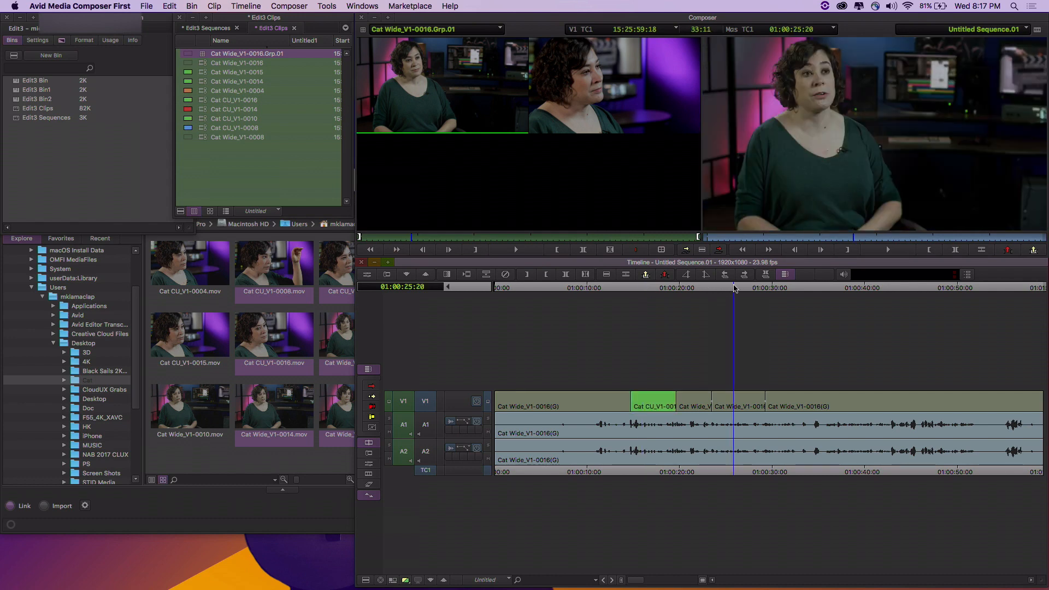
{"action": "key", "text": "Up"}
Play through the camera cuts, and set the second V1 segment's angle to Cat CU_V1-0016 from the group's clip list.
{"action": "left_click_drag", "start_coordinate": [719, 290], "coordinate": [575, 292]}
{"action": "key", "text": "space"}
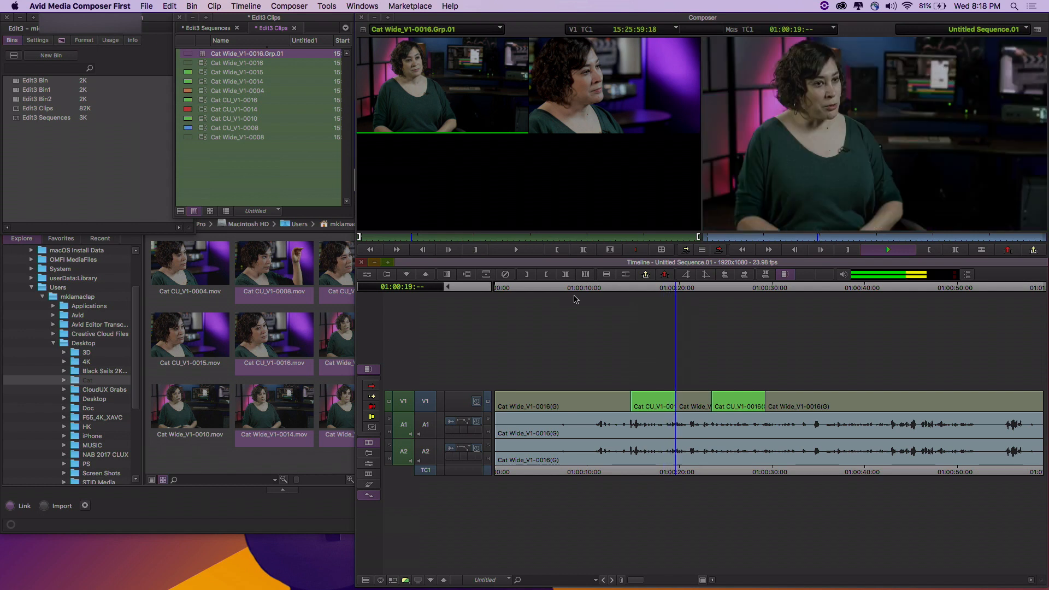
{"action": "key", "text": "space"}
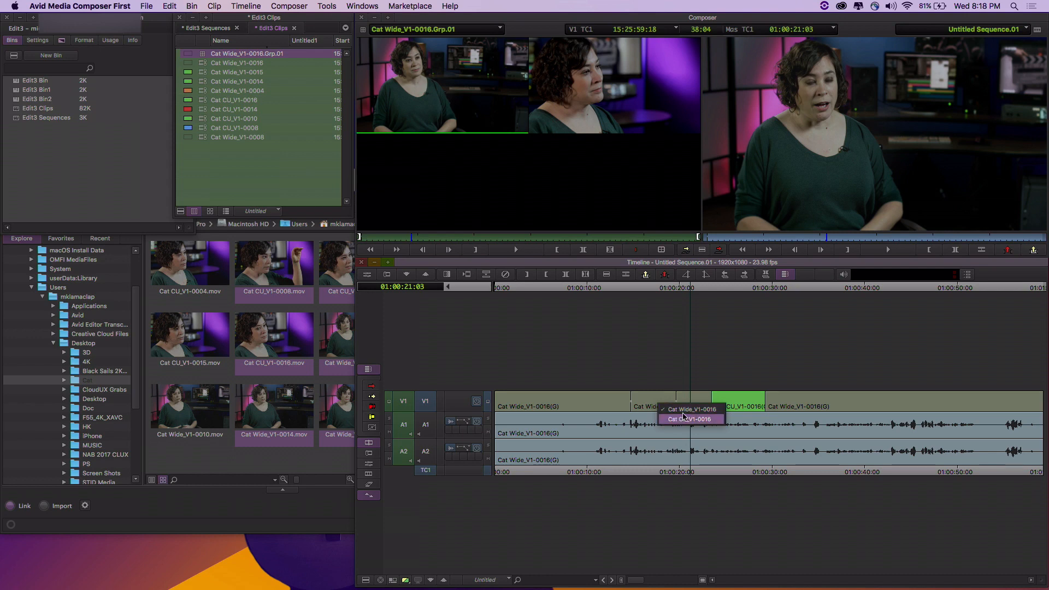
{"action": "left_click", "coordinate": [684, 417]}
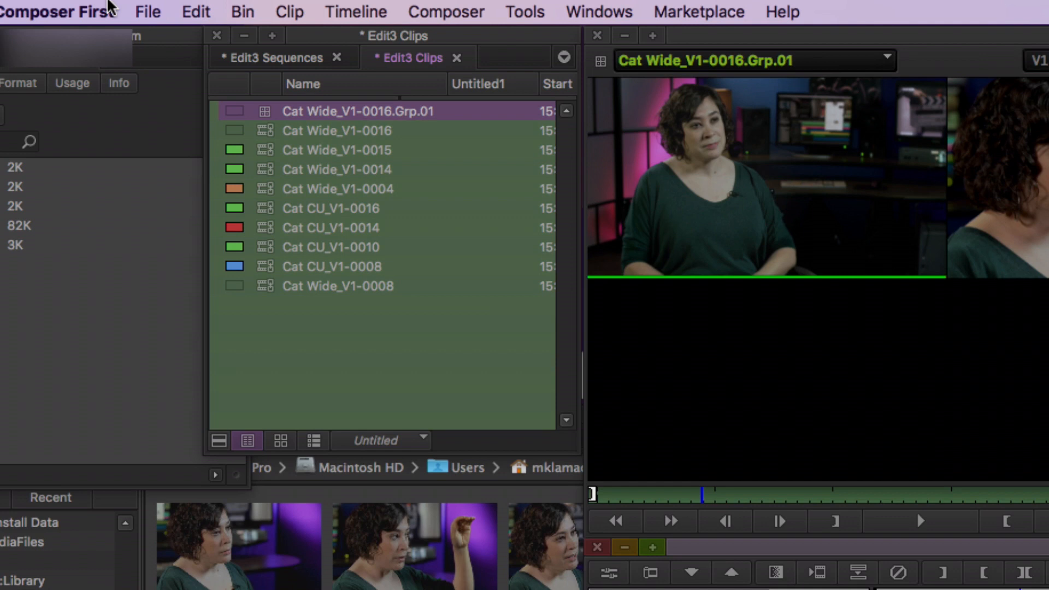
Publish Untitled Sequence.01 to Vimeo as H.264 video and audio at Best quality, in stereo, with the Universal(CC0) licence.
{"action": "left_click", "coordinate": [147, 12]}
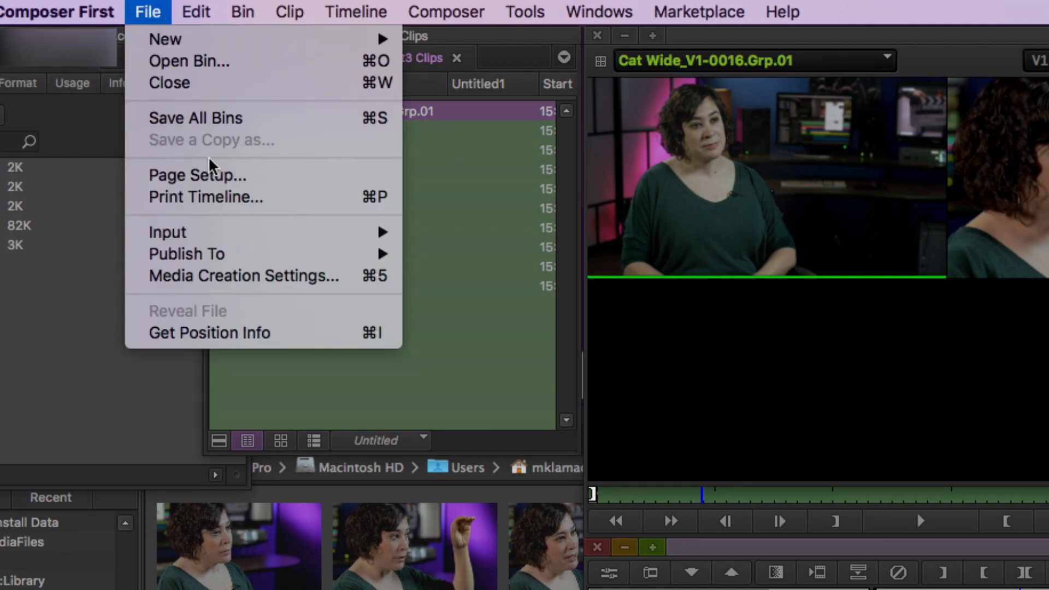
{"action": "mouse_move", "coordinate": [224, 256]}
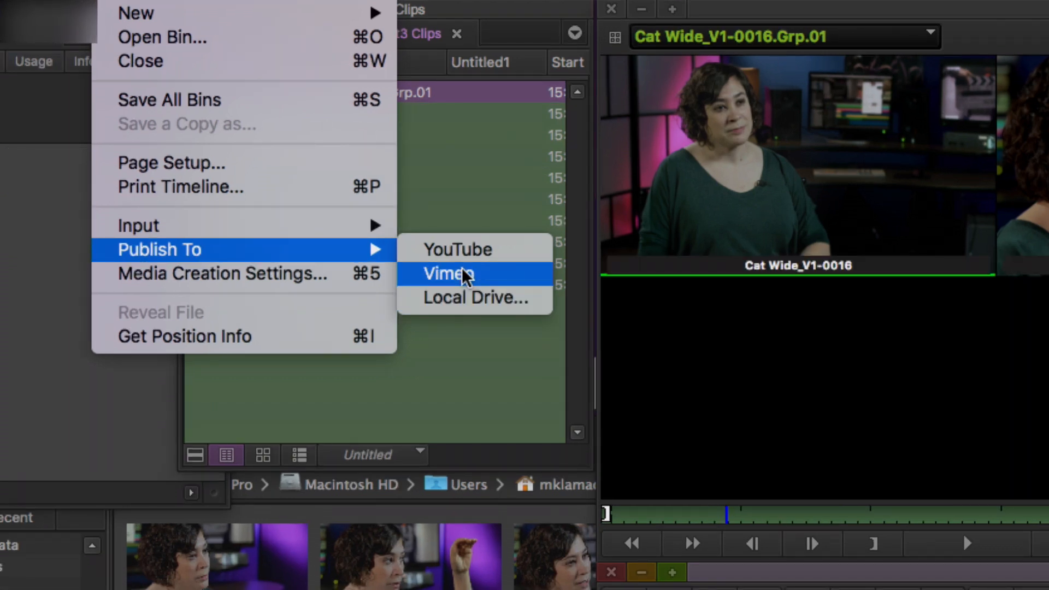
{"action": "left_click", "coordinate": [464, 275]}
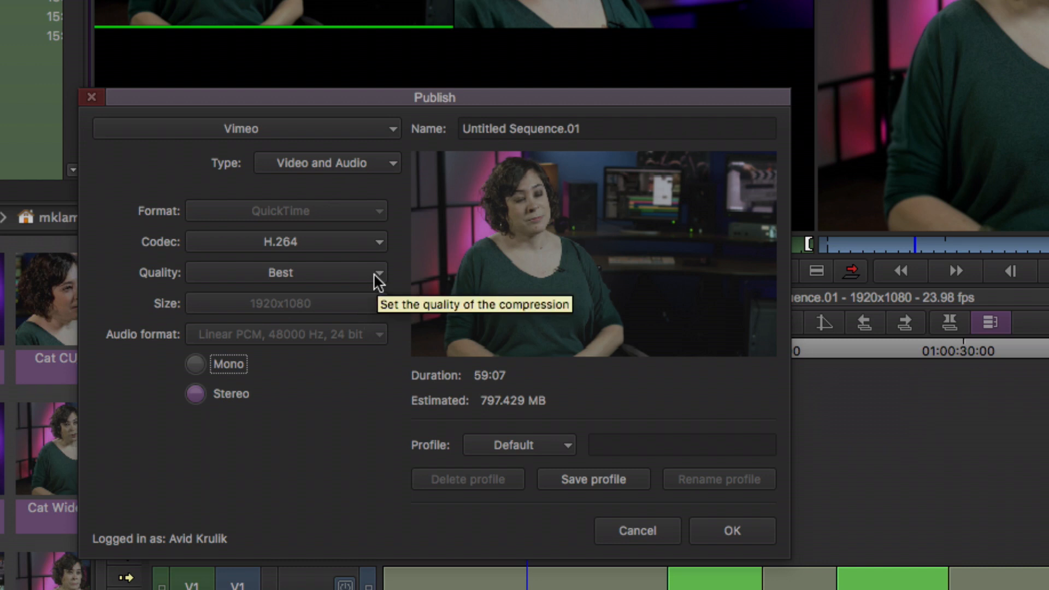
{"action": "left_click", "coordinate": [271, 238]}
{"action": "left_click", "coordinate": [271, 239]}
{"action": "left_click", "coordinate": [270, 271]}
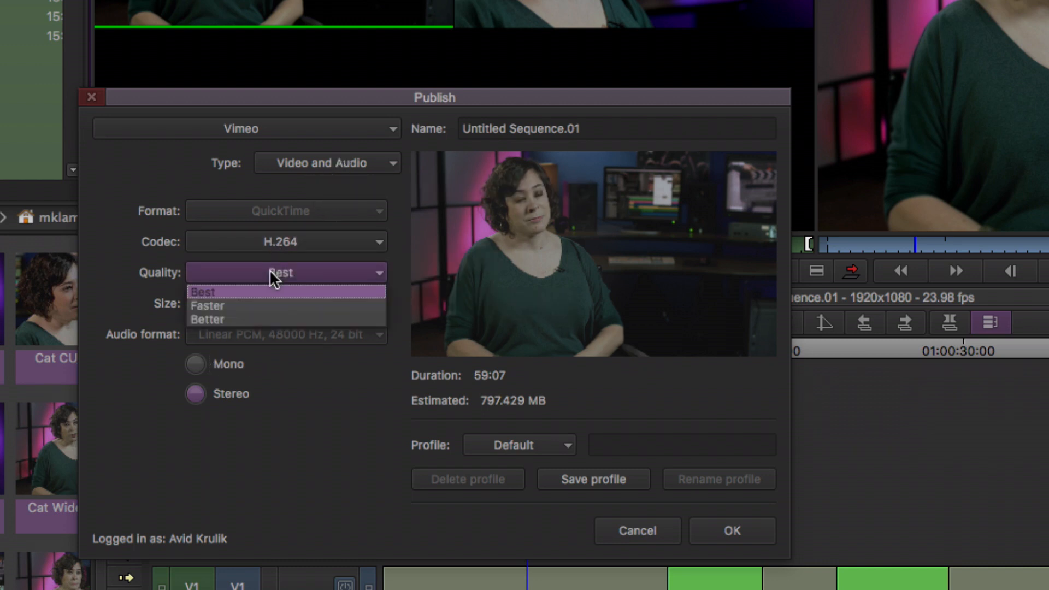
{"action": "left_click", "coordinate": [320, 374]}
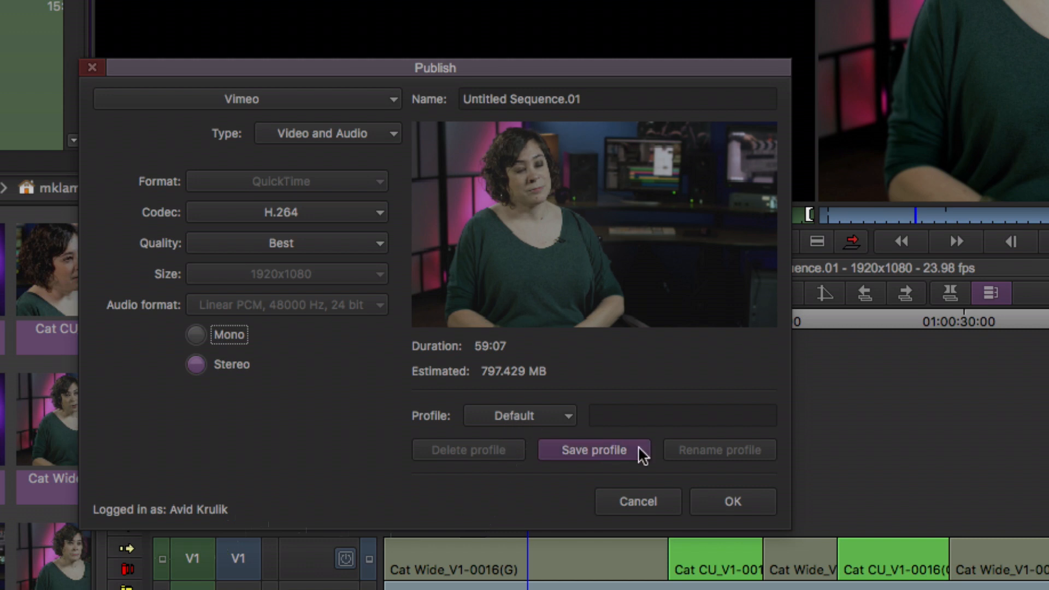
{"action": "left_click", "coordinate": [727, 499]}
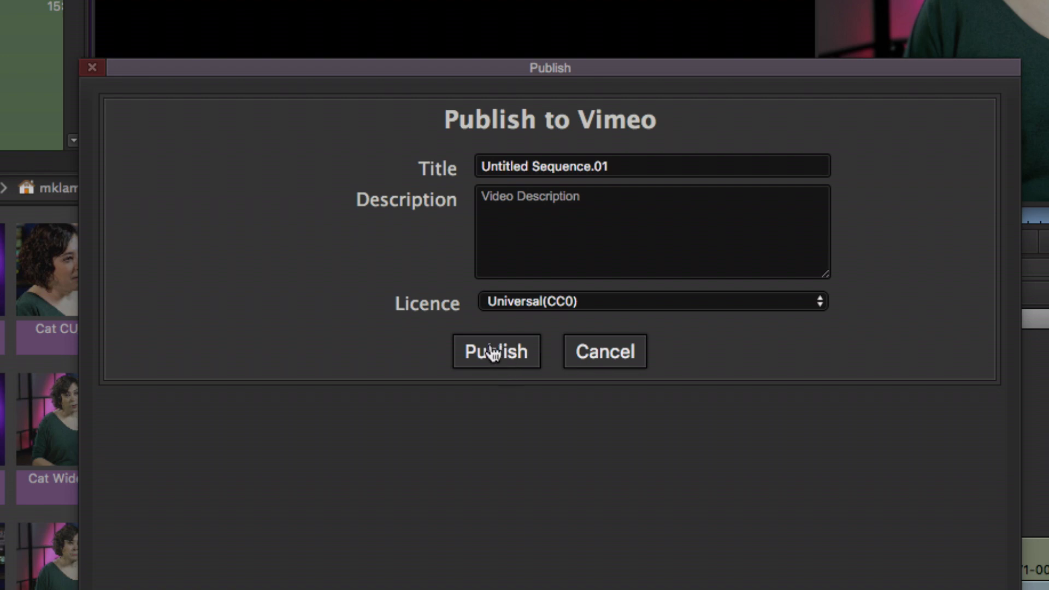
{"action": "left_click", "coordinate": [493, 353]}
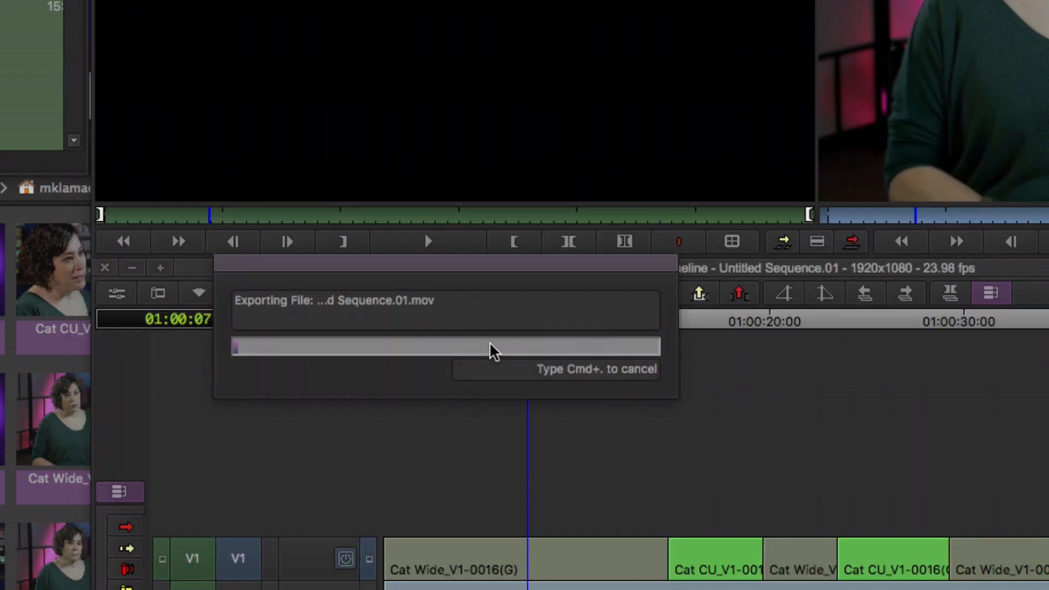
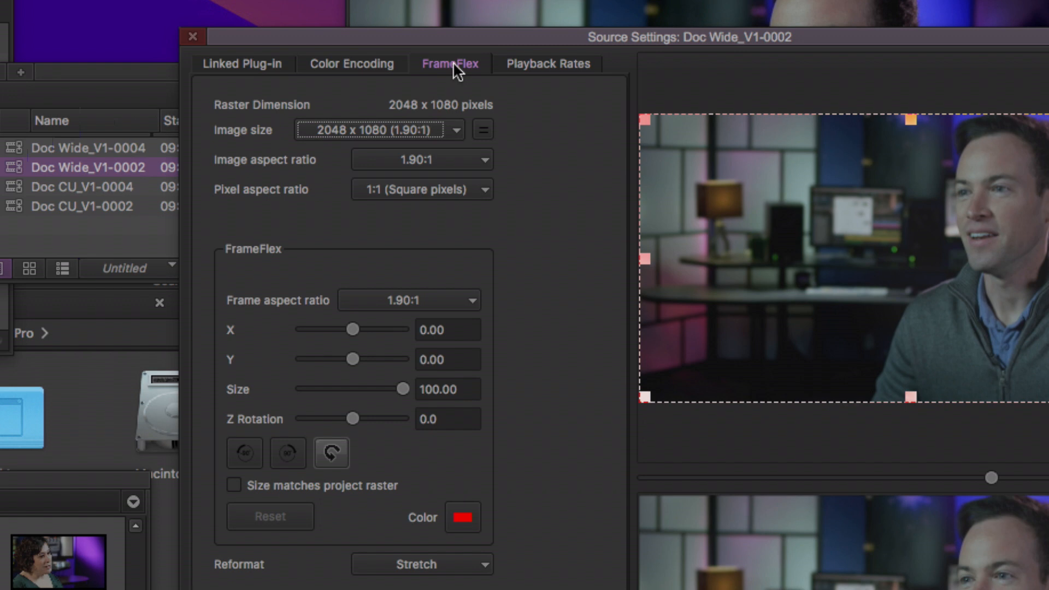
Examine the playback frame rate options in the source settings of Doc Wide_V1-0002.
{"action": "left_click", "coordinate": [539, 64]}
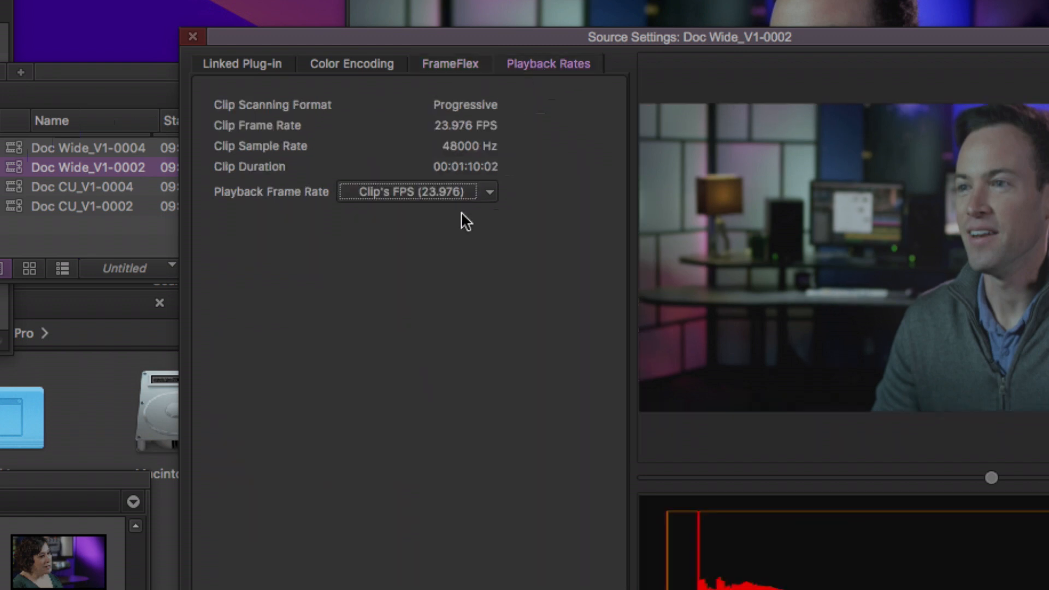
{"action": "left_click", "coordinate": [469, 191]}
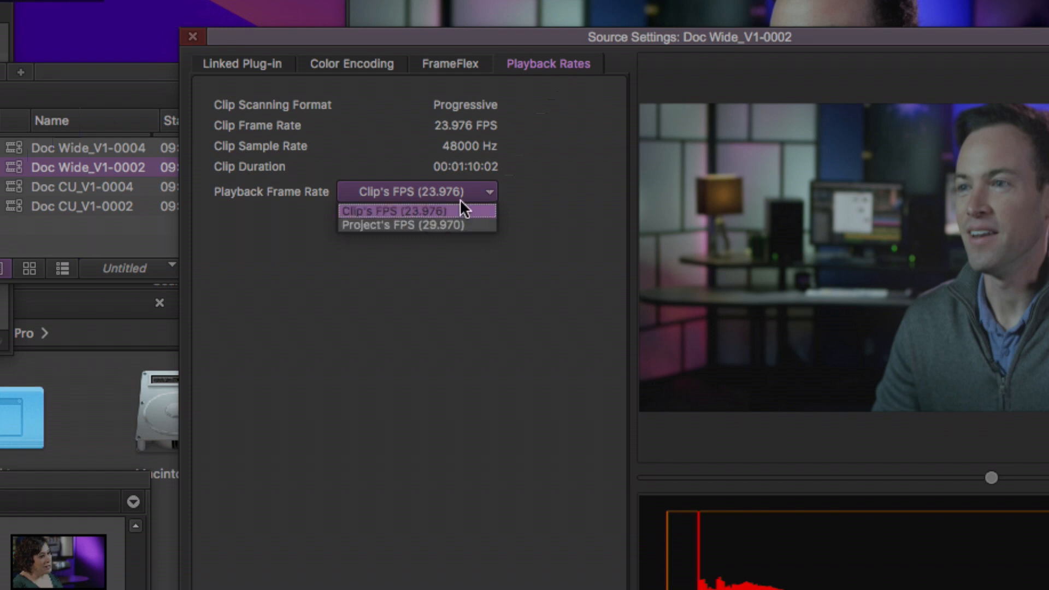
{"action": "left_click", "coordinate": [458, 62]}
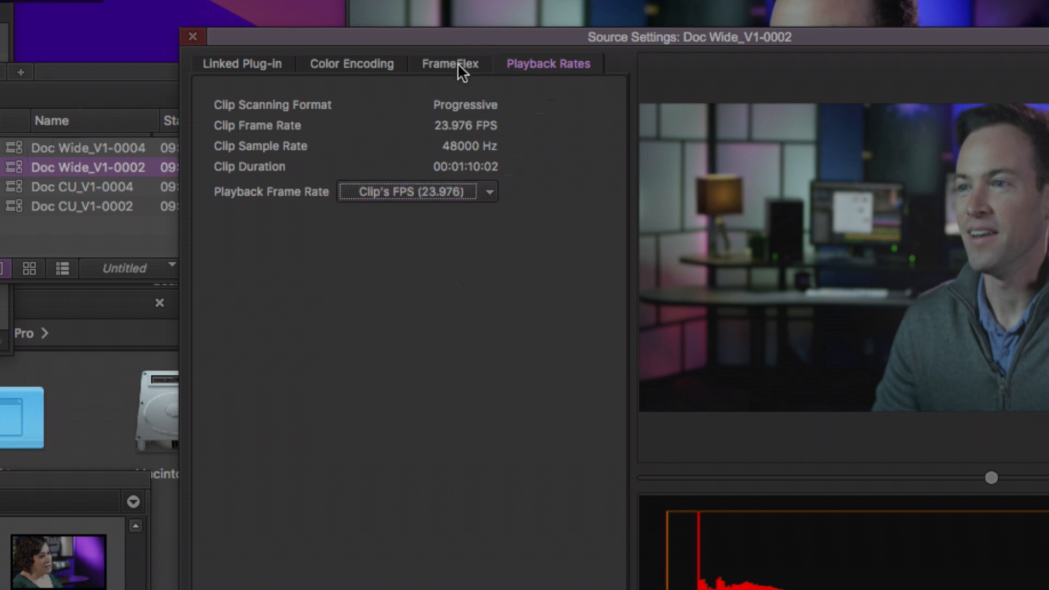
Reframe Doc Wide_V1-0002 tighter on the man with FrameFlex at X 9.03, Y 12.25 and size 54.94, and accept the source settings.
{"action": "left_click", "coordinate": [458, 64]}
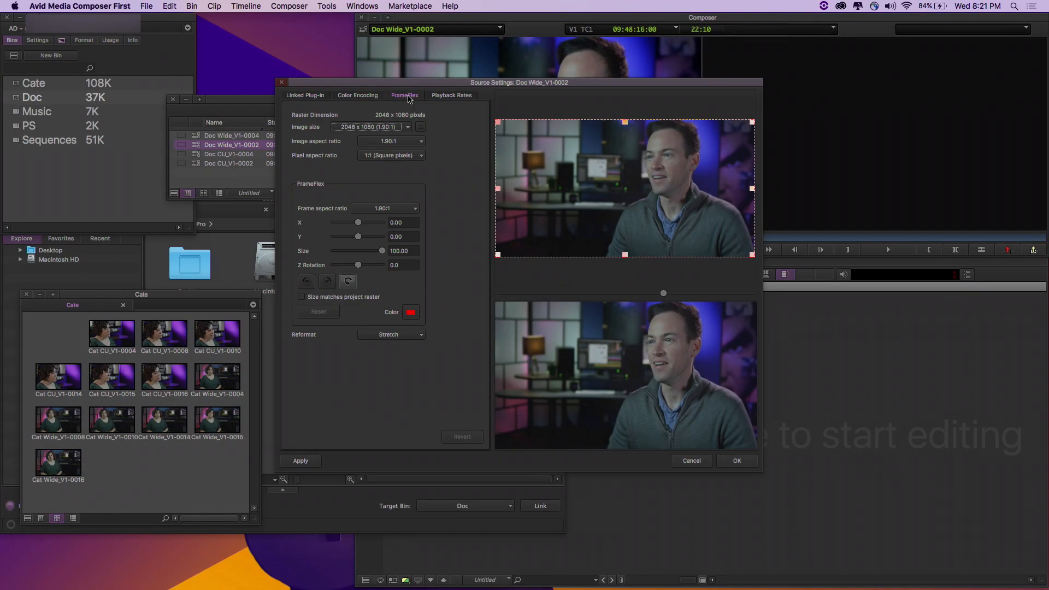
{"action": "left_click_drag", "start_coordinate": [499, 121], "coordinate": [619, 155]}
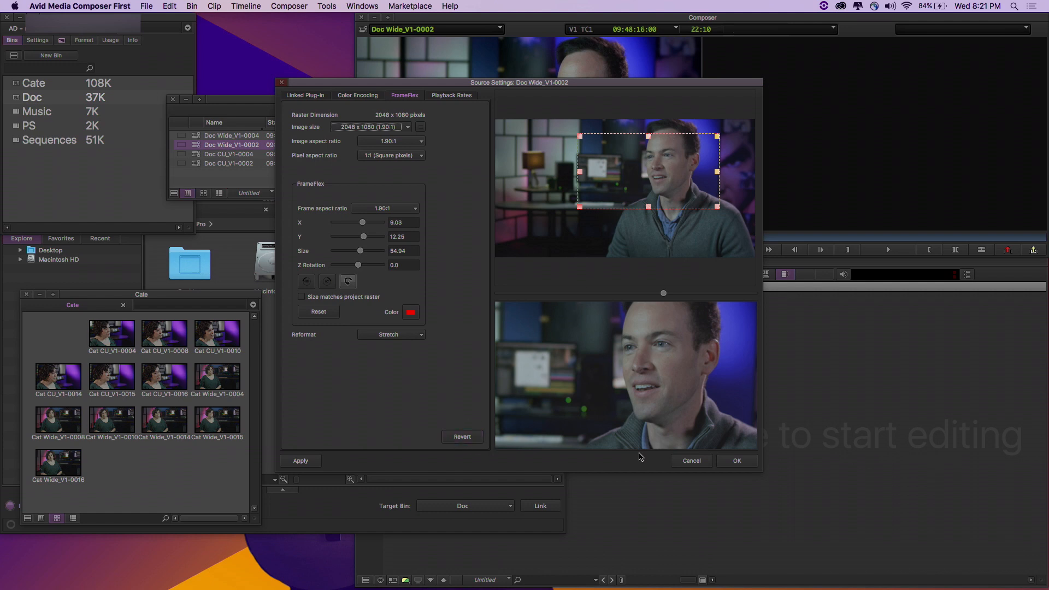
{"action": "left_click", "coordinate": [736, 461]}
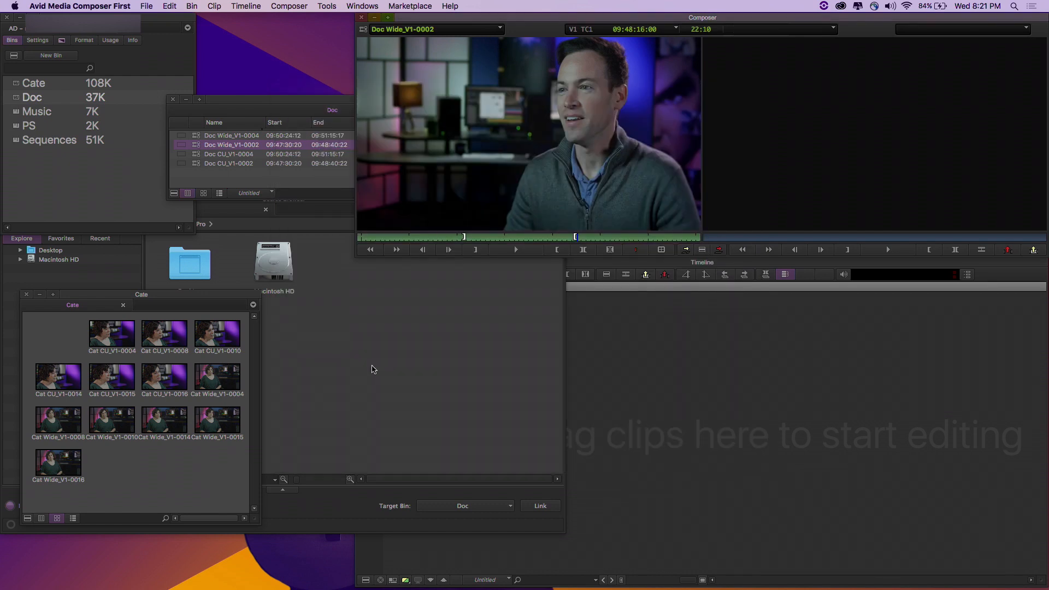
Load the Duck.Copy.01 sequence from the Sequences bin, scrub through its clips and park the playhead at the start.
{"action": "left_click", "coordinate": [61, 173]}
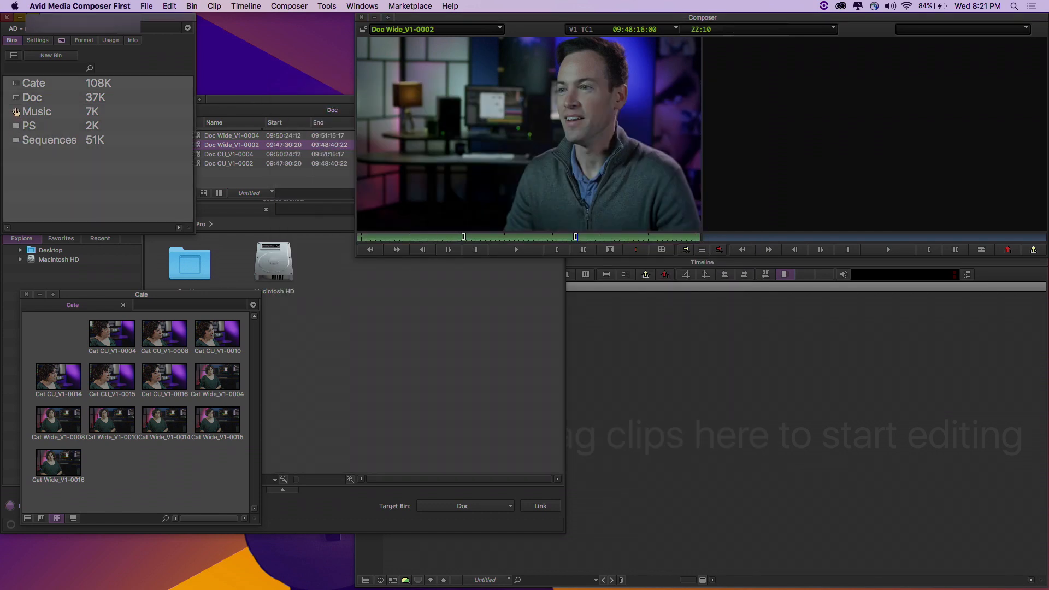
{"action": "double_click", "coordinate": [16, 140]}
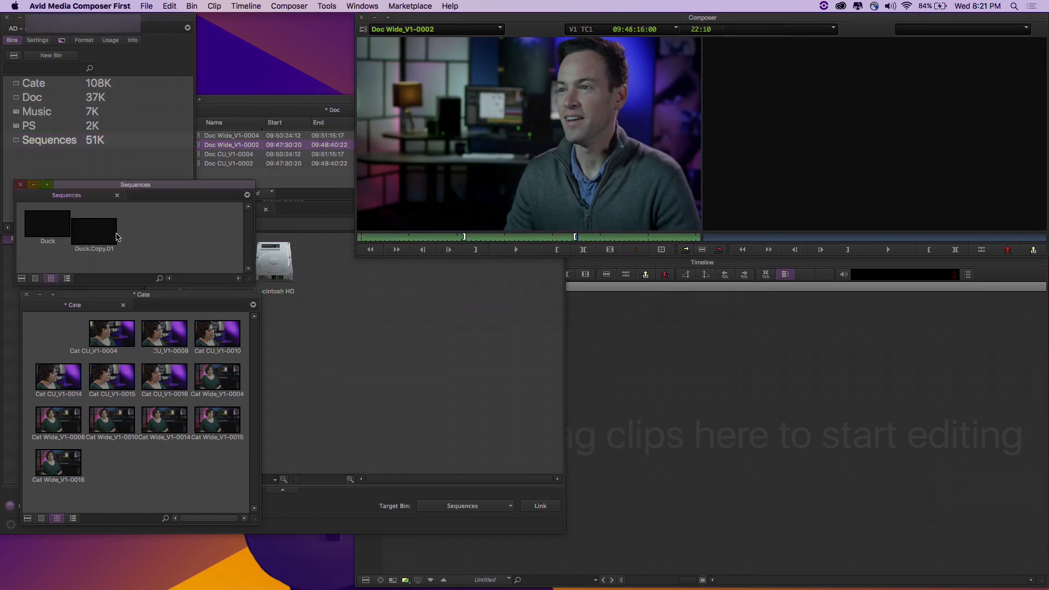
{"action": "double_click", "coordinate": [109, 237]}
{"action": "left_click", "coordinate": [642, 282]}
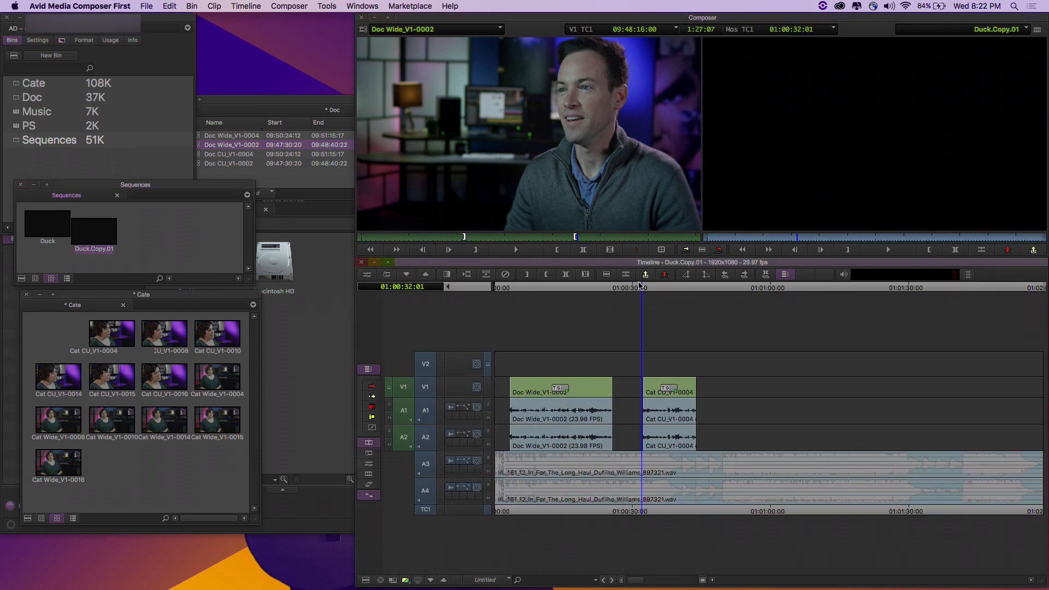
{"action": "left_click_drag", "start_coordinate": [611, 287], "coordinate": [488, 290]}
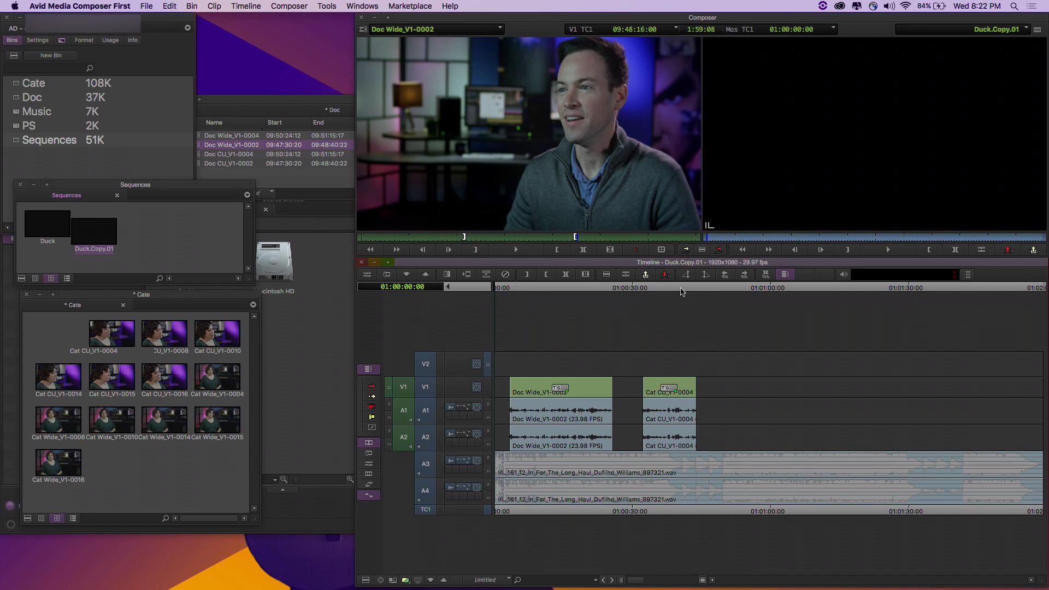
{"action": "left_click_drag", "start_coordinate": [681, 292], "coordinate": [498, 291]}
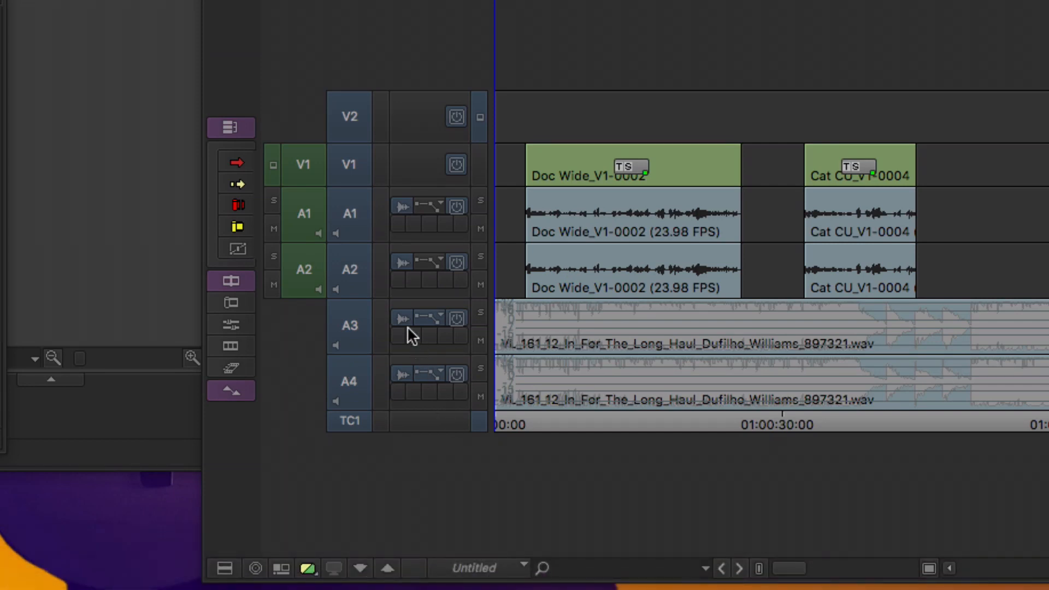
Hide the audio waveforms of music tracks A3 and A4 and show them again.
{"action": "left_click", "coordinate": [404, 321]}
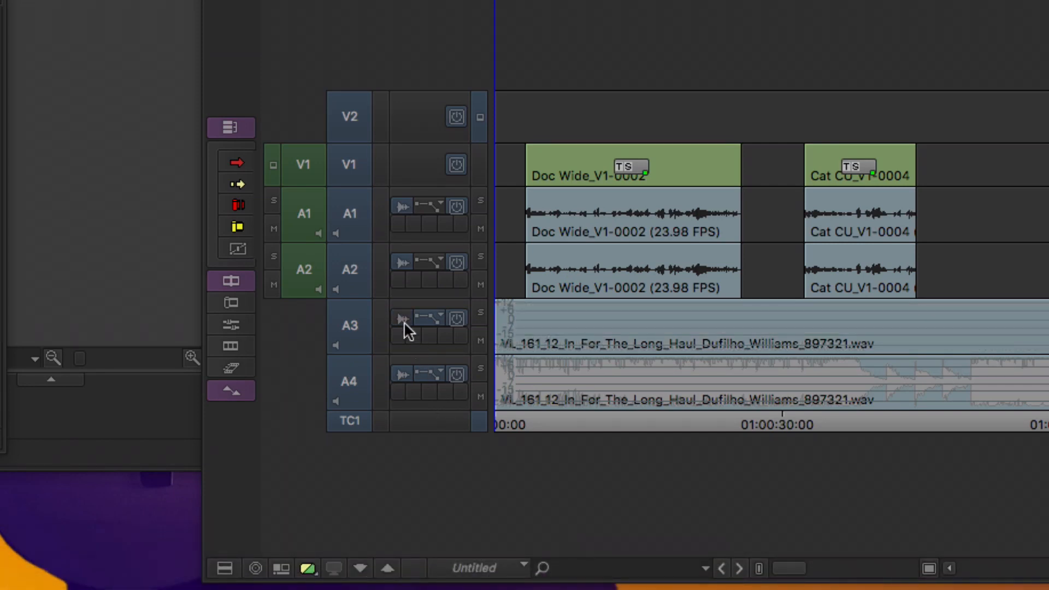
{"action": "left_click", "coordinate": [405, 321]}
{"action": "left_click", "coordinate": [404, 371]}
{"action": "left_click", "coordinate": [403, 372]}
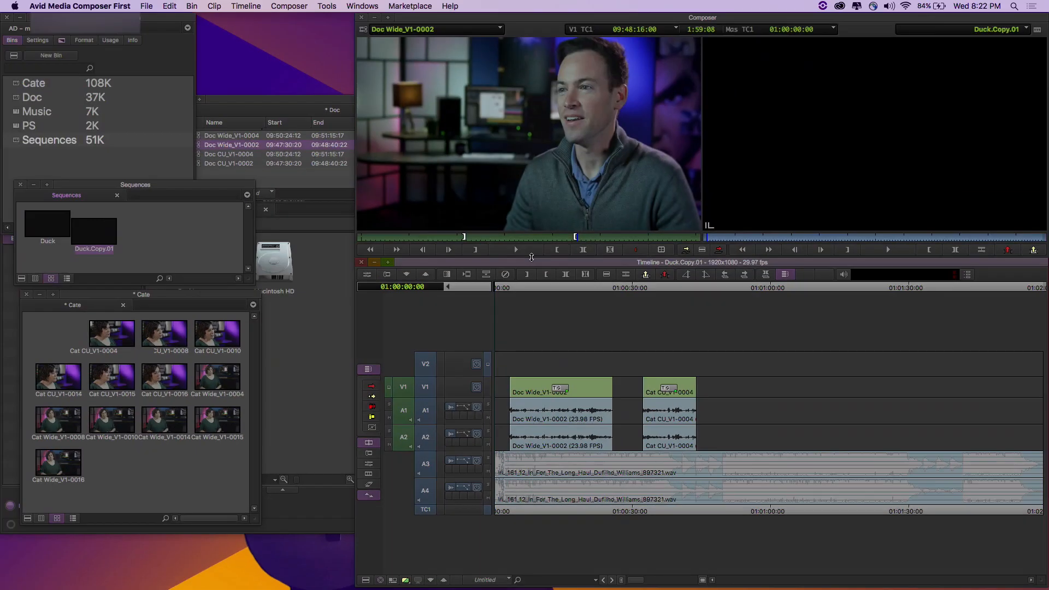
Play Duck.Copy.01 from its start to judge the music against the dialog, adjusting the system volume, and stop within Doc Wide_V1-0002.
{"action": "left_click", "coordinate": [888, 250]}
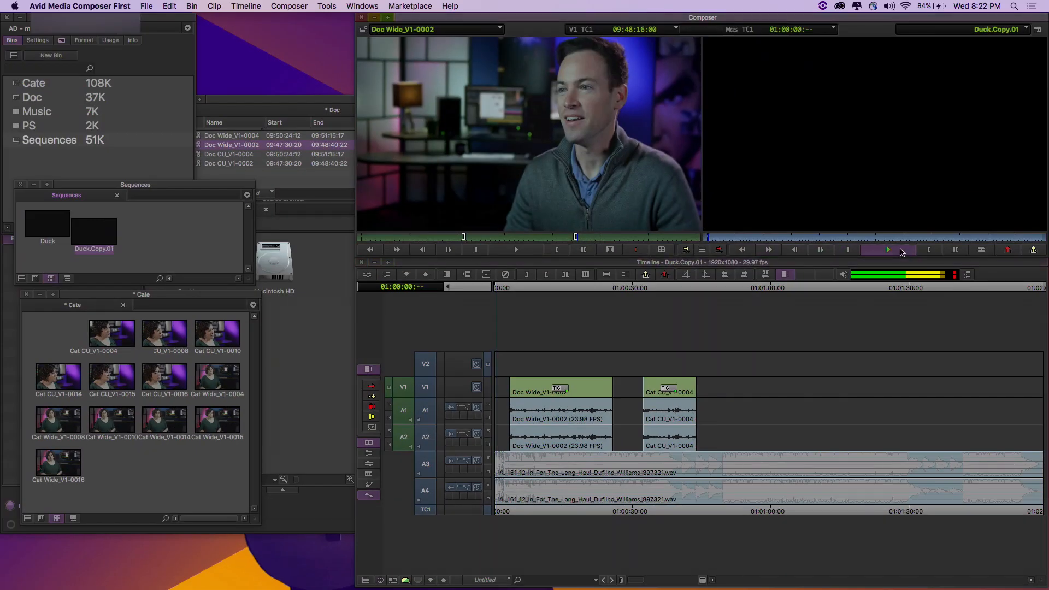
{"action": "left_click", "coordinate": [888, 6]}
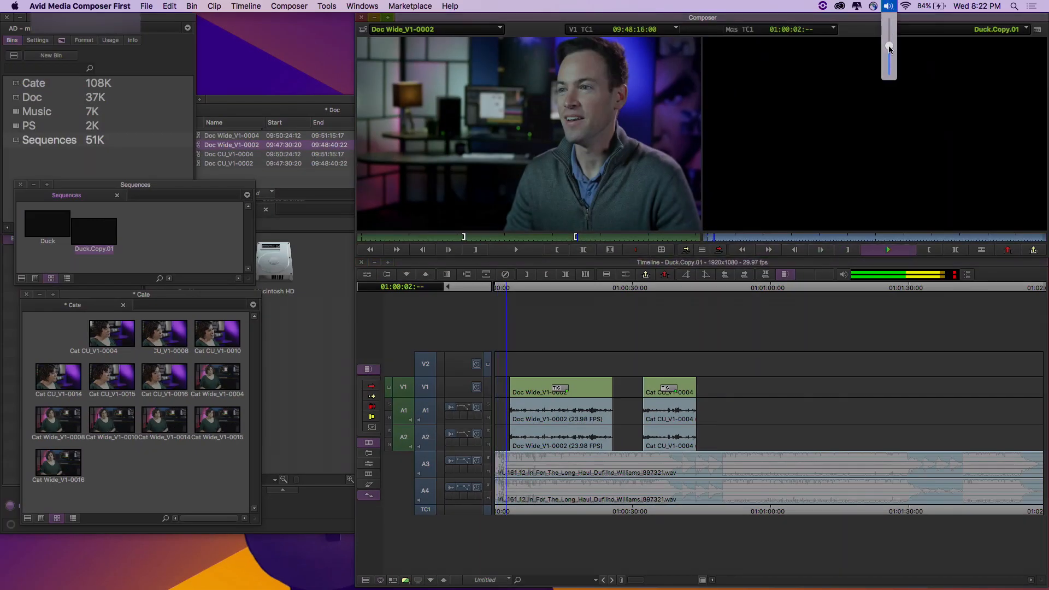
{"action": "left_click", "coordinate": [889, 48]}
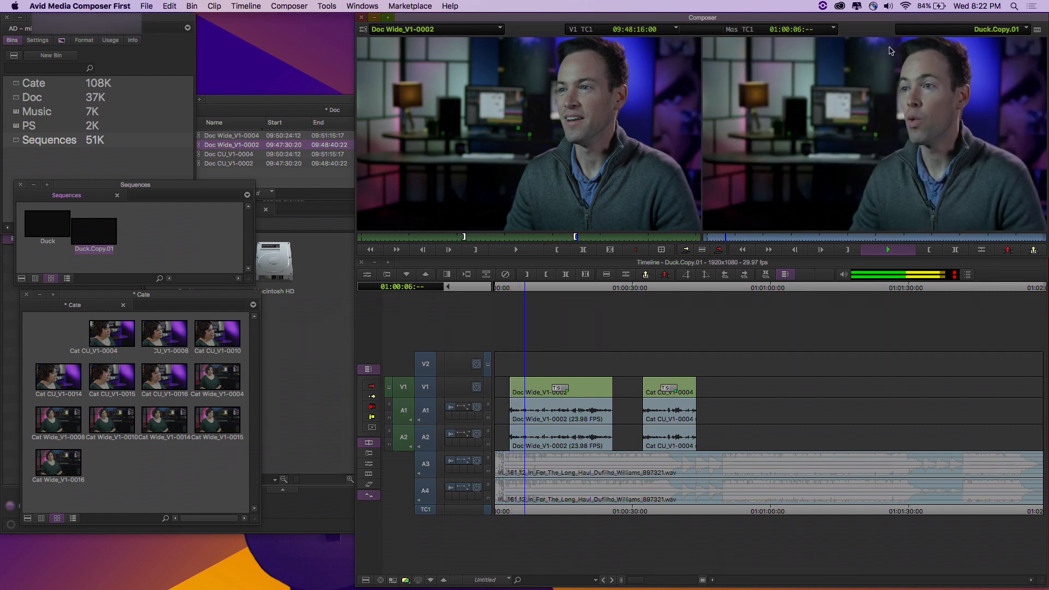
{"action": "left_click", "coordinate": [878, 253]}
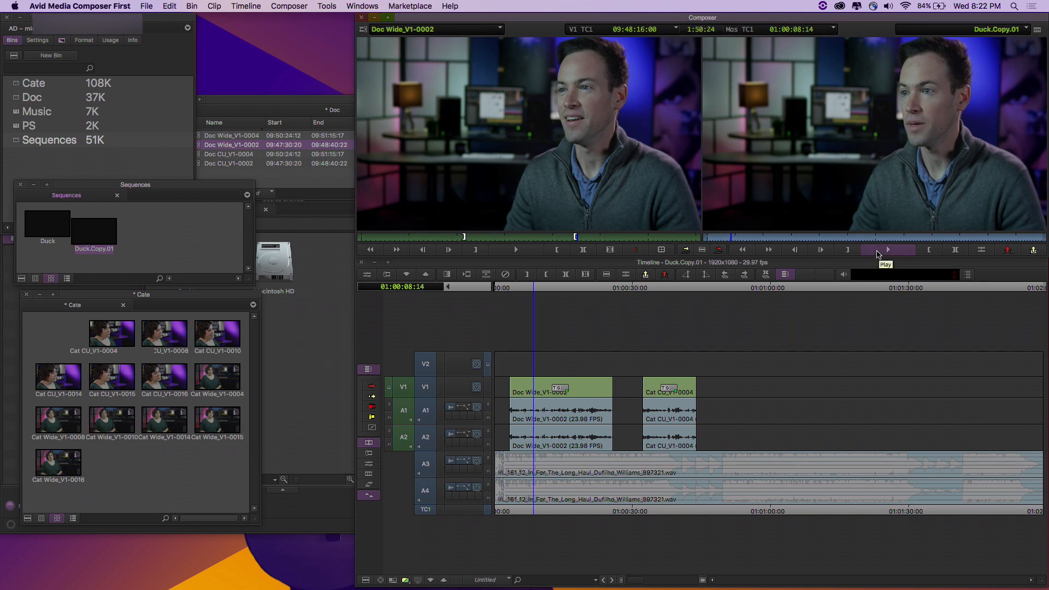
{"action": "left_click_drag", "start_coordinate": [562, 287], "coordinate": [525, 291]}
{"action": "left_click", "coordinate": [851, 174]}
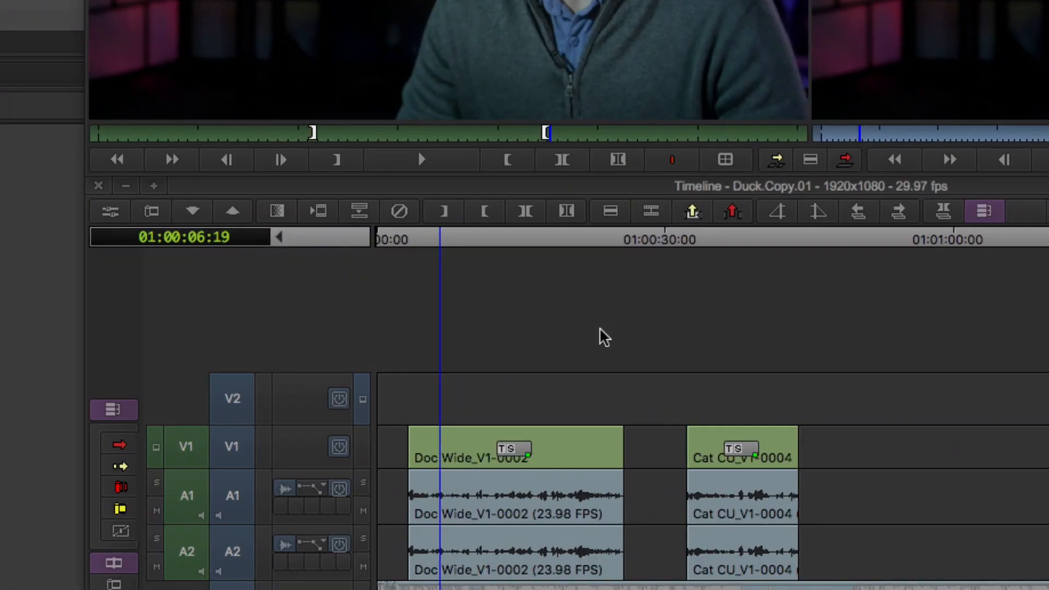
Apply Audio Ducking with A1 and A2 as dialog and A3 and A4 as music, keeping the preset parameters.
{"action": "left_click", "coordinate": [603, 335]}
{"action": "right_click", "coordinate": [603, 335]}
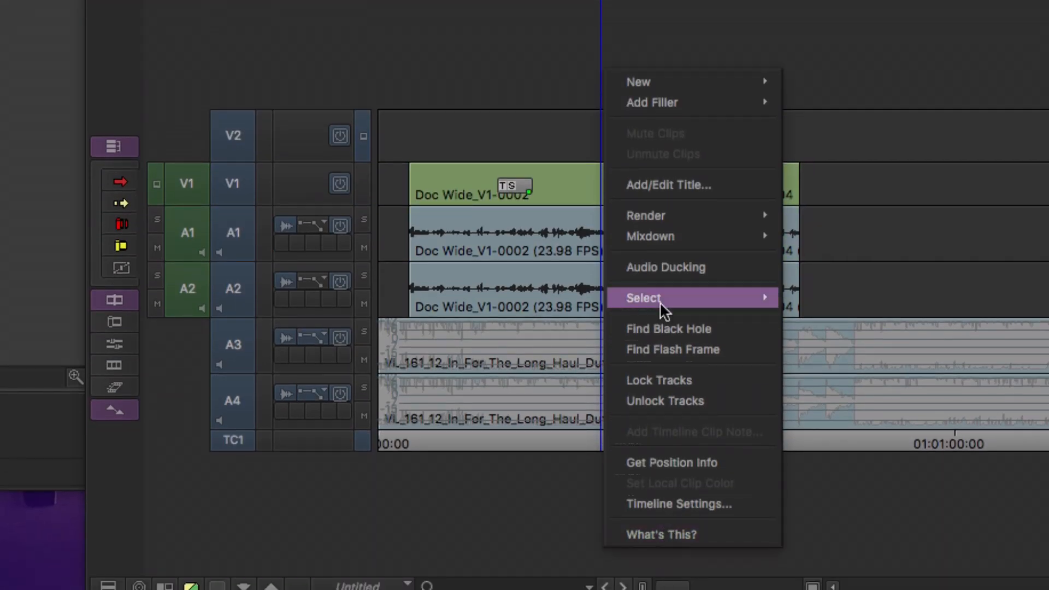
{"action": "left_click", "coordinate": [699, 267]}
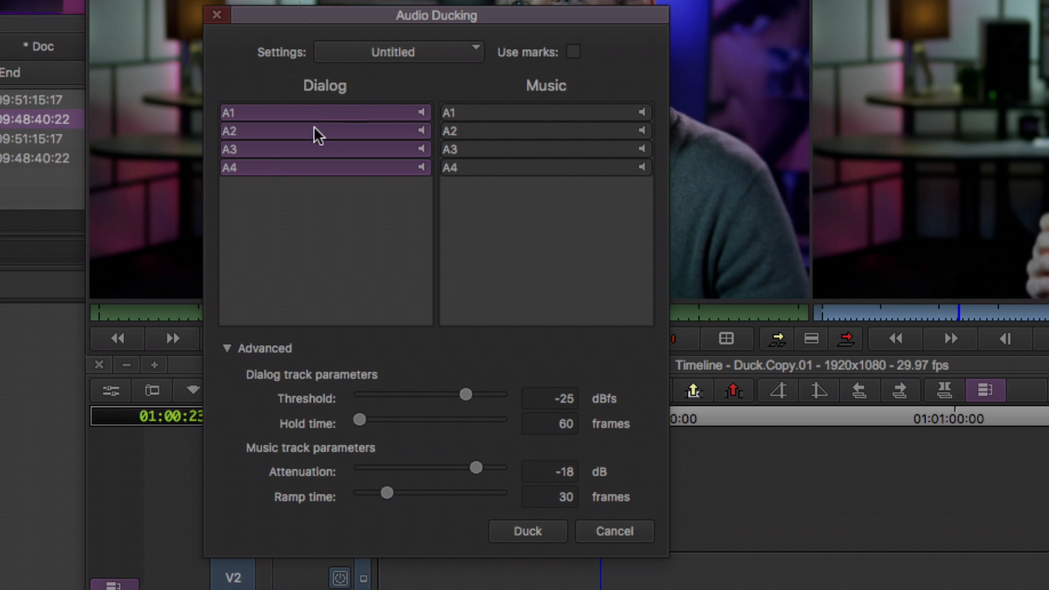
{"action": "left_click", "coordinate": [465, 147]}
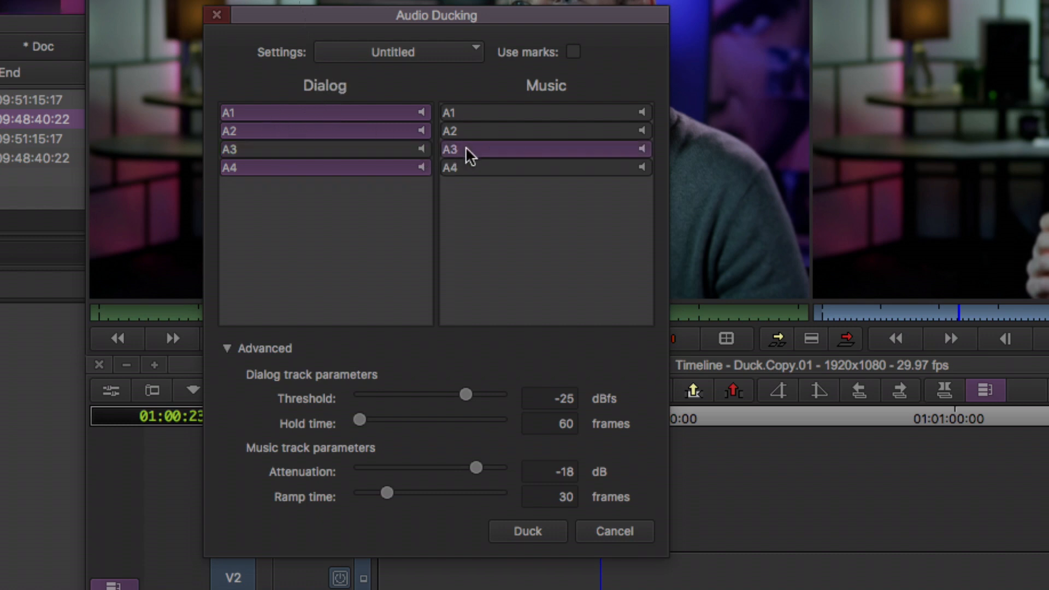
{"action": "left_click", "coordinate": [474, 166]}
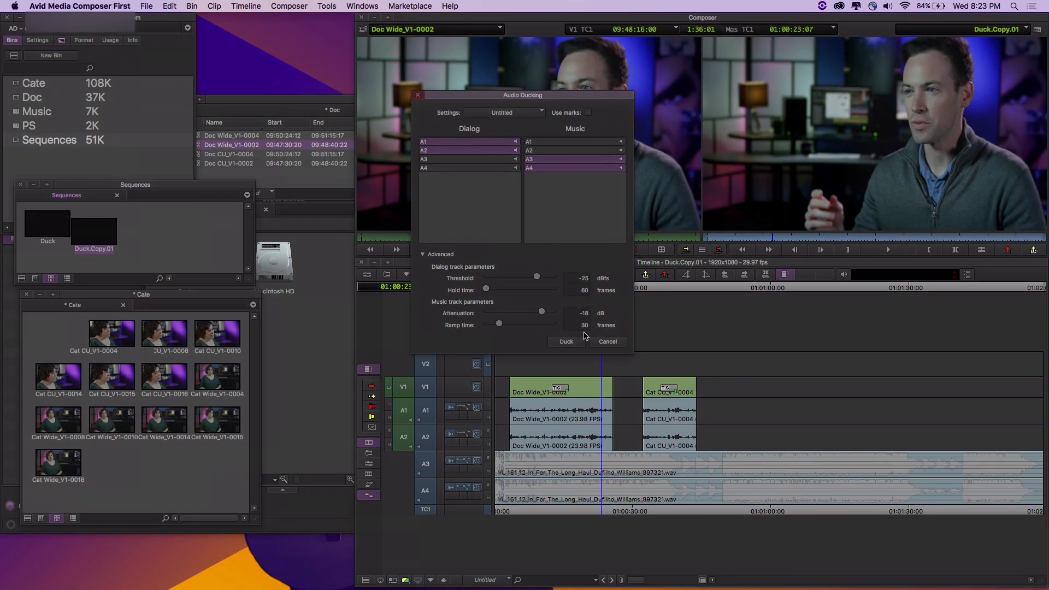
{"action": "left_click", "coordinate": [527, 531]}
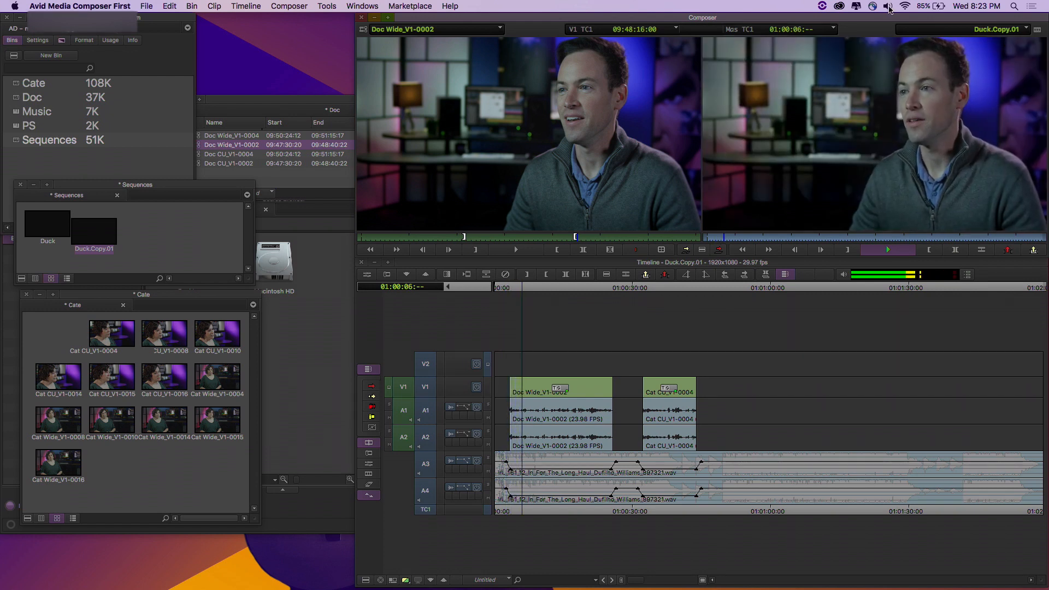
Listen to the ducked music under Doc Wide_V1-0002 and park the playhead near the start of that clip.
{"action": "left_click", "coordinate": [888, 6]}
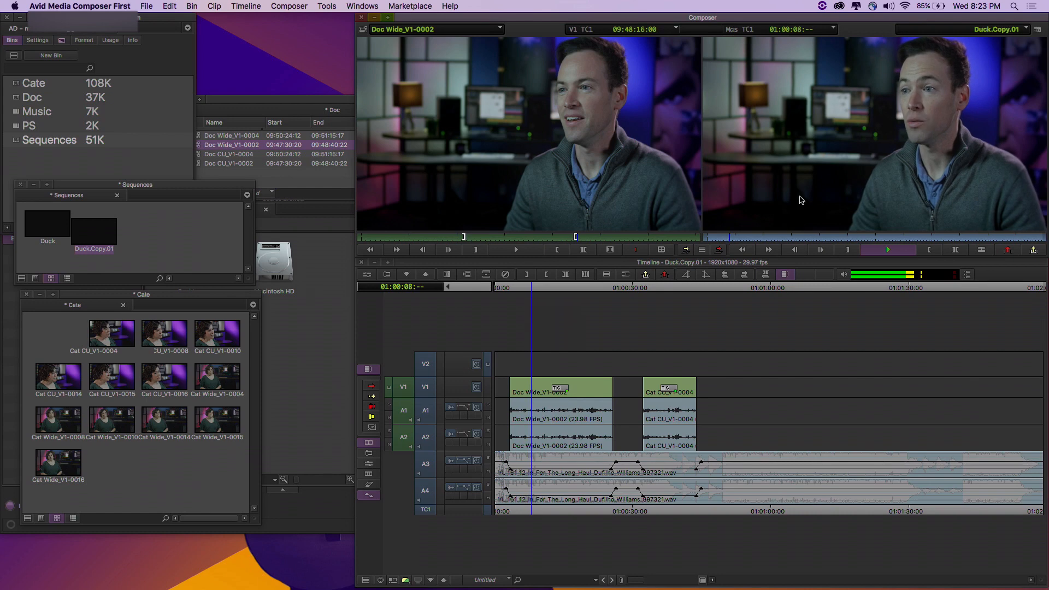
{"action": "left_click", "coordinate": [799, 286]}
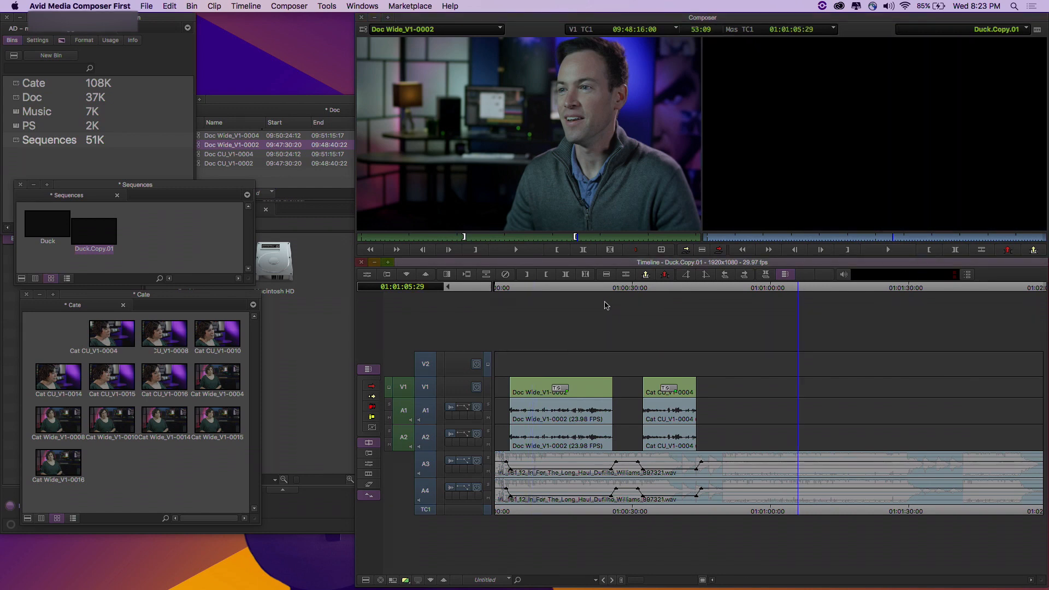
{"action": "left_click_drag", "start_coordinate": [586, 294], "coordinate": [519, 293]}
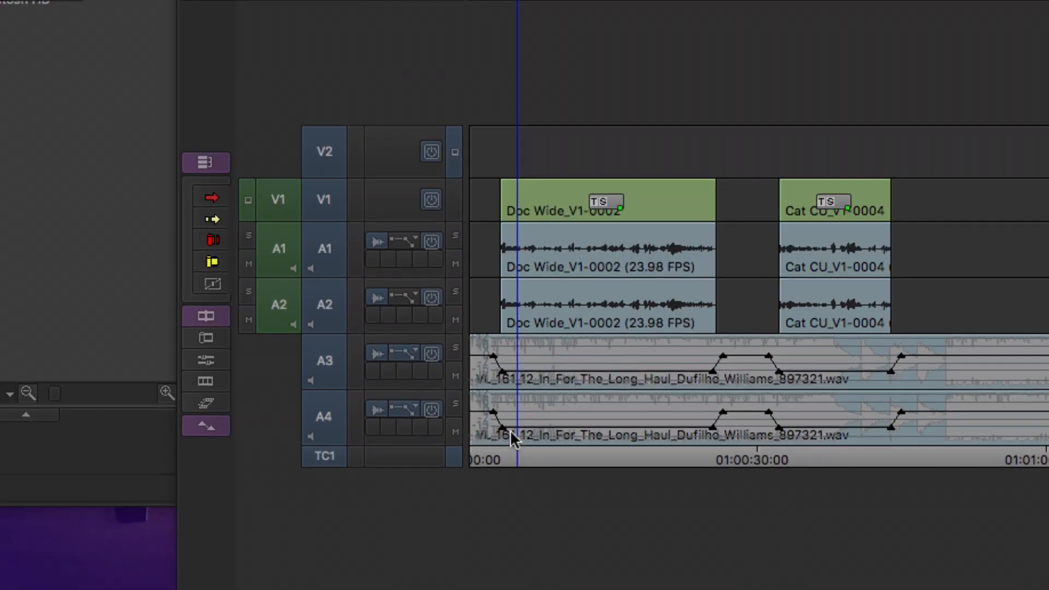
Try lowering the volume keyframe at the start of Doc Wide_V1-0002 on A4 and undo the change.
{"action": "left_click_drag", "start_coordinate": [504, 427], "coordinate": [506, 451]}
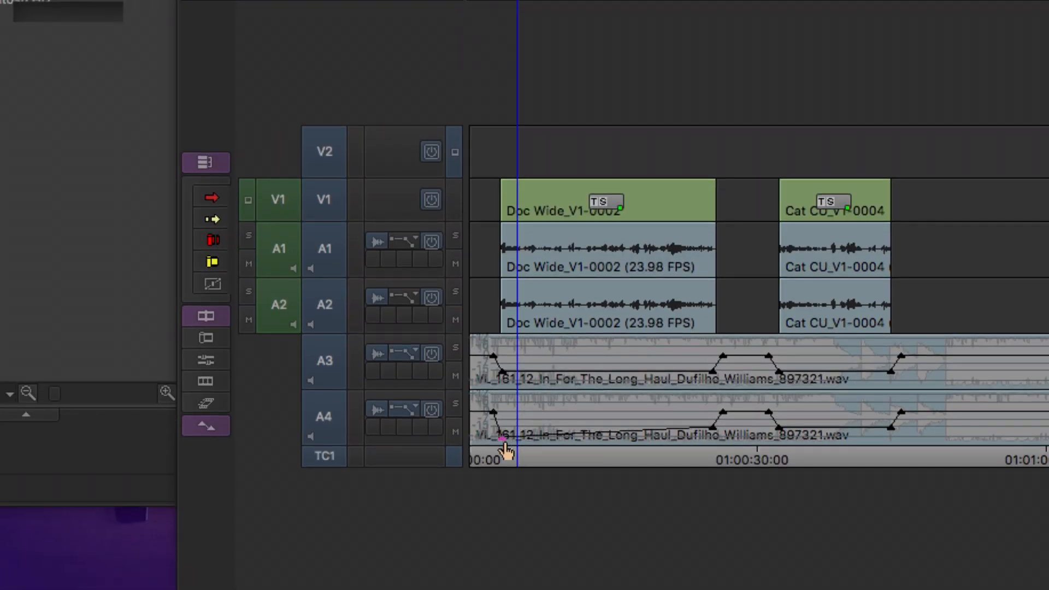
{"action": "key", "text": "super+z"}
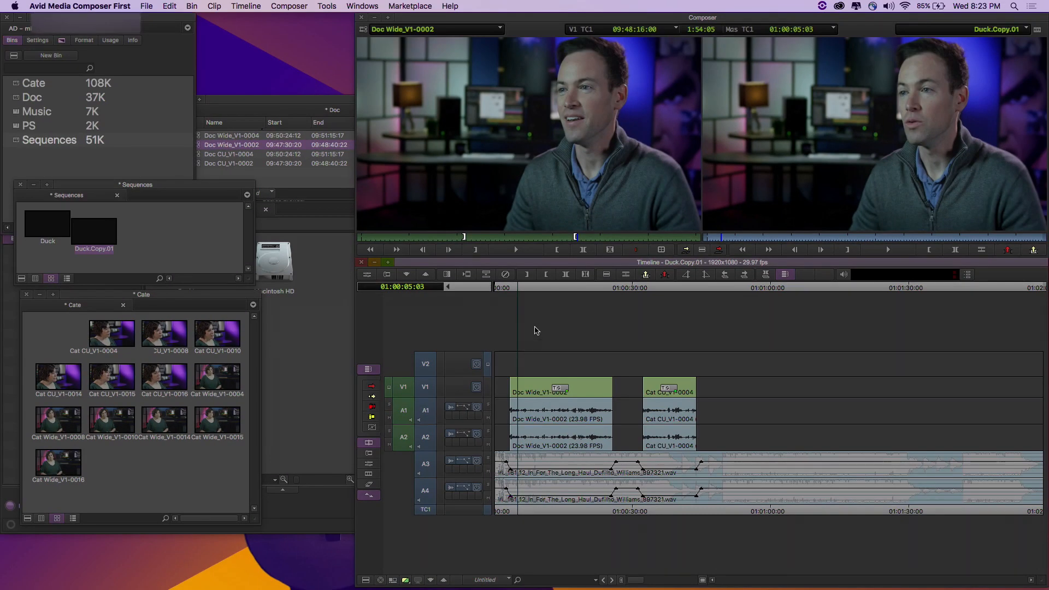
Reapply Audio Ducking with the music attenuation set to -10 dB, overriding the existing keyframes on A3 and A4.
{"action": "right_click", "coordinate": [542, 326]}
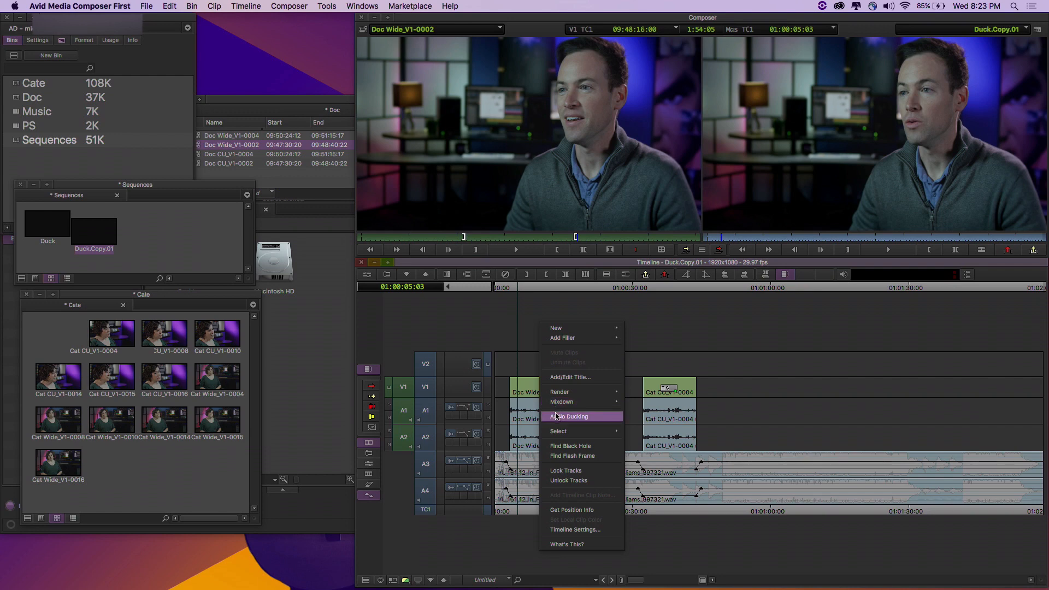
{"action": "left_click", "coordinate": [556, 416]}
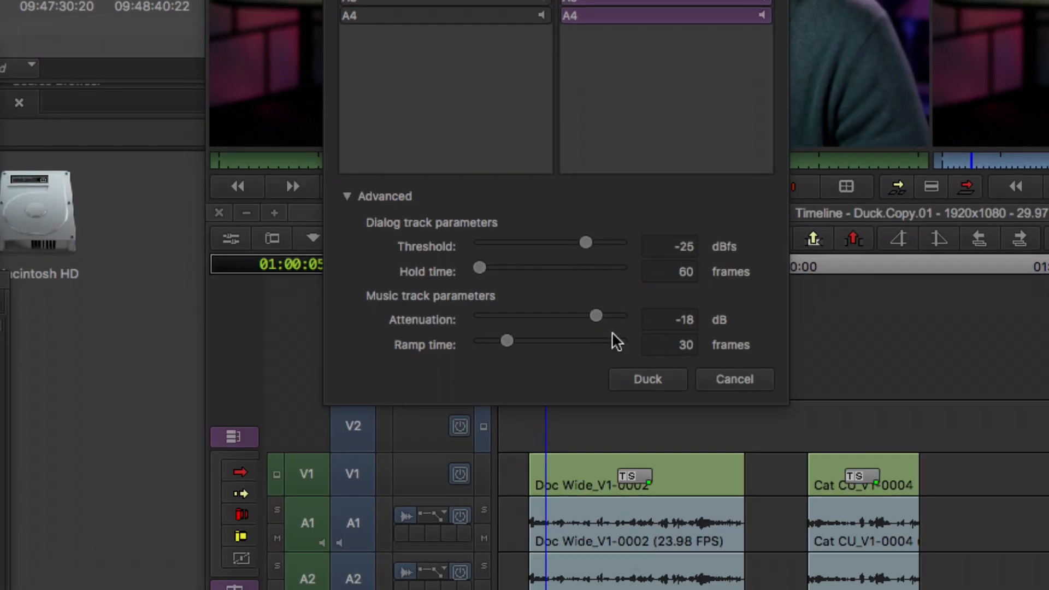
{"action": "mouse_move", "coordinate": [597, 316]}
{"action": "left_mouse_down"}
{"action": "mouse_move", "coordinate": [588, 317]}
{"action": "mouse_move", "coordinate": [608, 317]}
{"action": "left_mouse_up"}
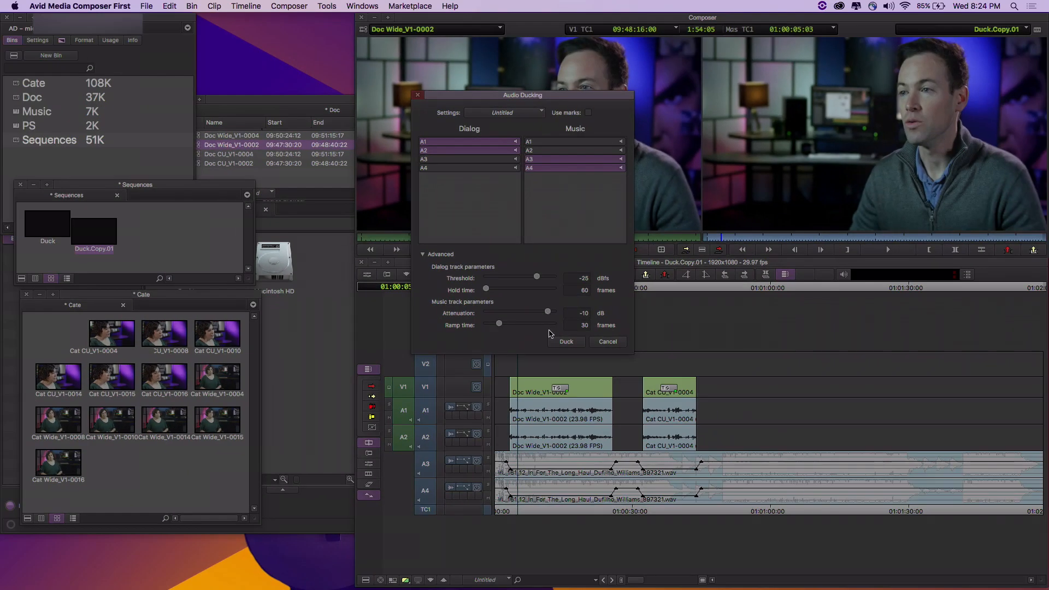
{"action": "left_click", "coordinate": [658, 380]}
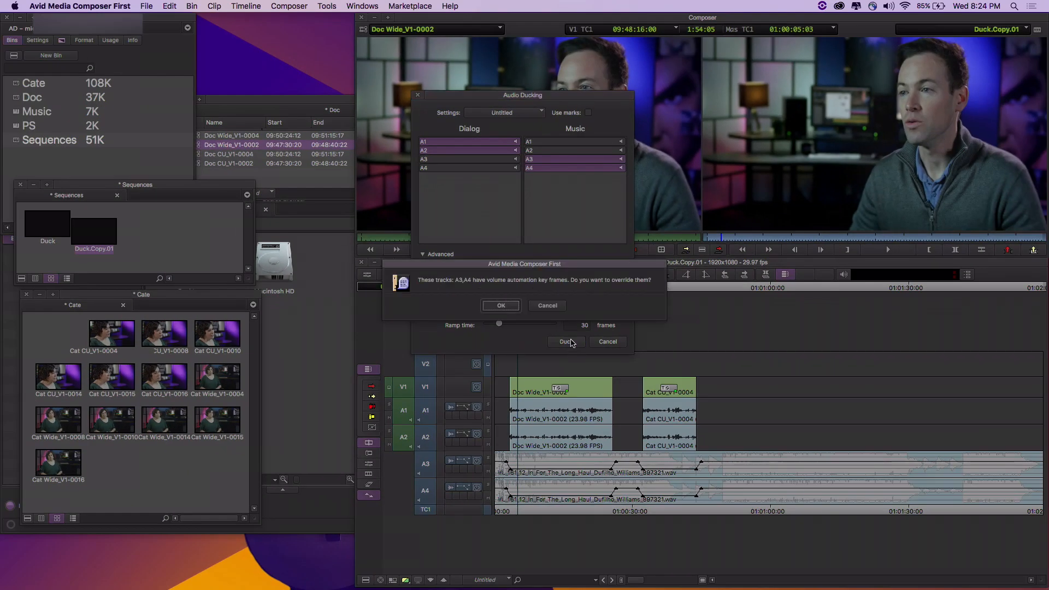
{"action": "left_click", "coordinate": [510, 307]}
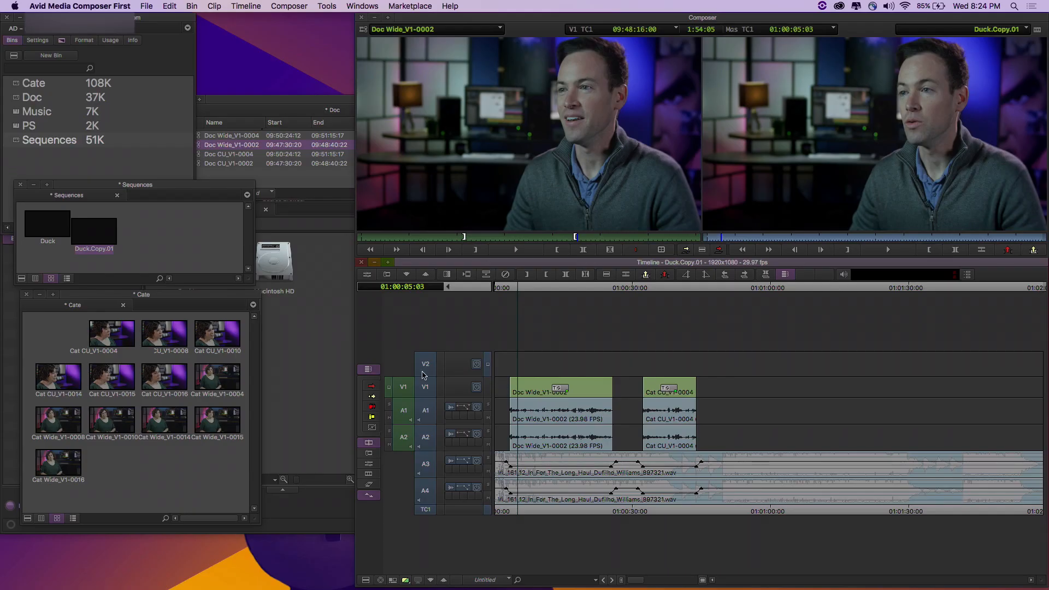
Move the Cat CU_V1-0004 segment about 17 seconds later and reapply Audio Ducking, overriding the existing keyframes.
{"action": "left_click", "coordinate": [373, 387]}
{"action": "left_click_drag", "start_coordinate": [650, 390], "coordinate": [727, 391]}
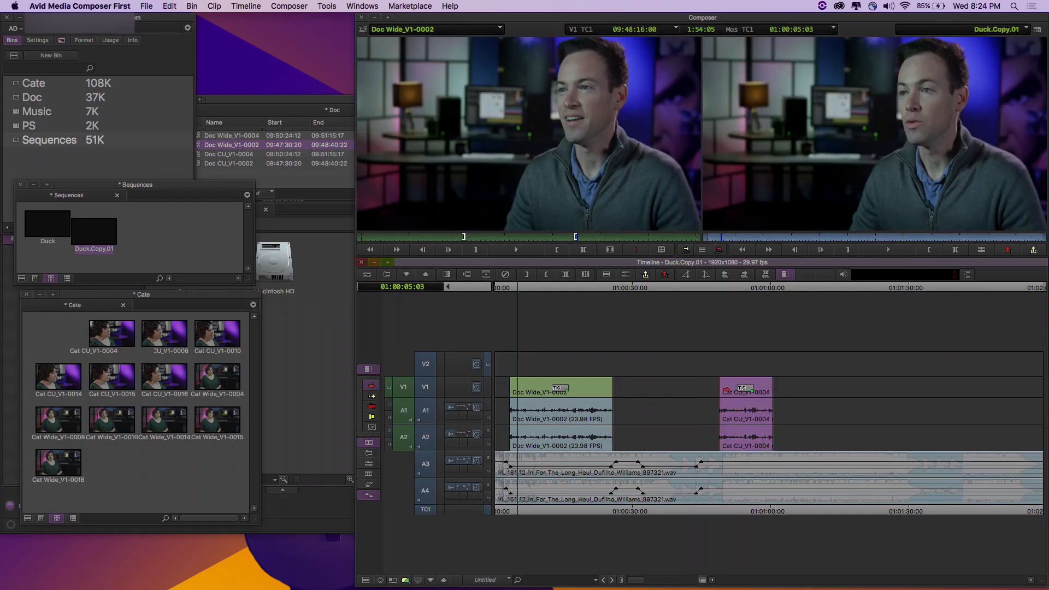
{"action": "right_click", "coordinate": [692, 291]}
{"action": "left_click", "coordinate": [721, 385]}
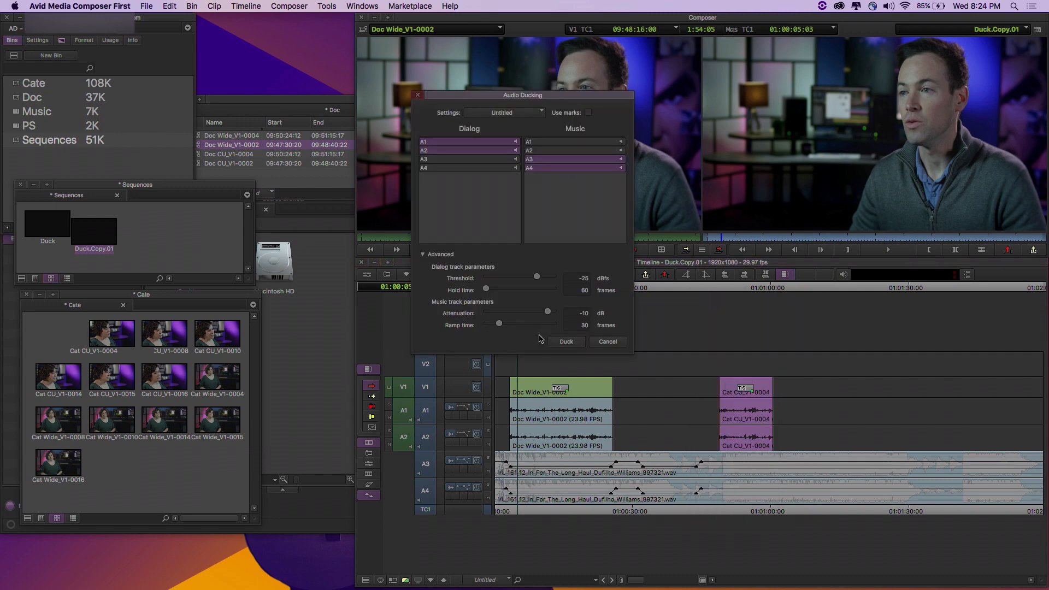
{"action": "left_click", "coordinate": [565, 342]}
{"action": "left_click", "coordinate": [501, 305]}
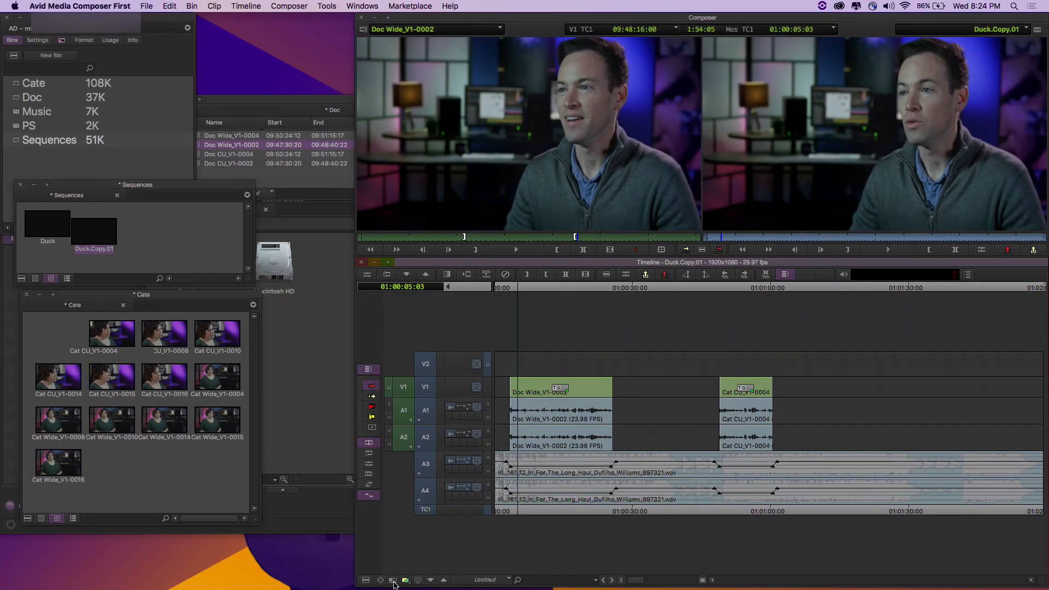
Show the waveforms of A1 and A2 in the source timeline of Doc Wide_V1-0002 and return to the sequence timeline.
{"action": "left_click", "coordinate": [393, 580]}
{"action": "left_click", "coordinate": [443, 408]}
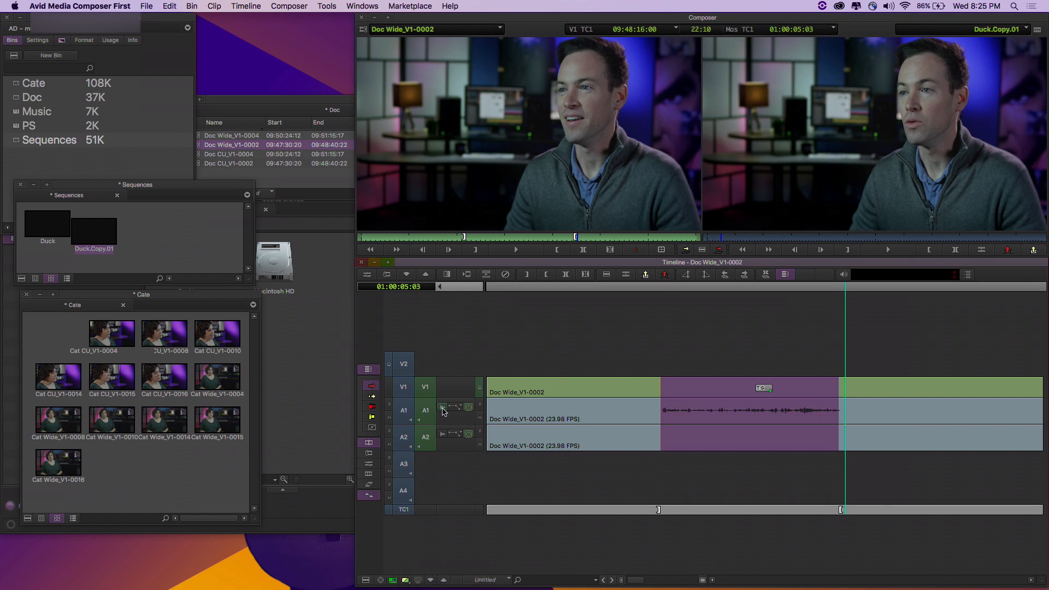
{"action": "left_click", "coordinate": [443, 435]}
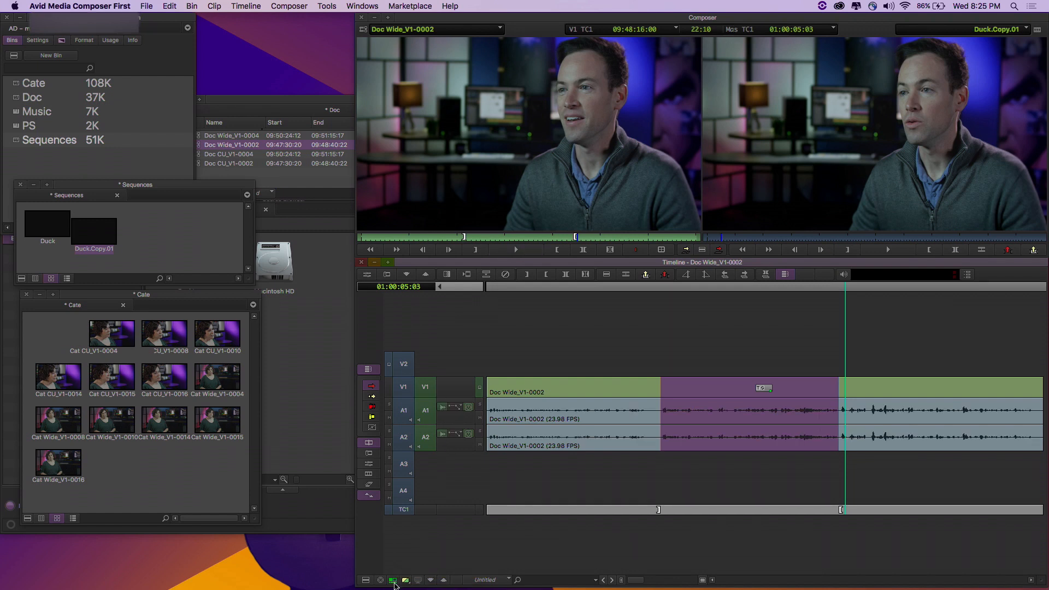
{"action": "left_click", "coordinate": [394, 581]}
{"action": "left_click", "coordinate": [394, 580]}
{"action": "left_click", "coordinate": [394, 580]}
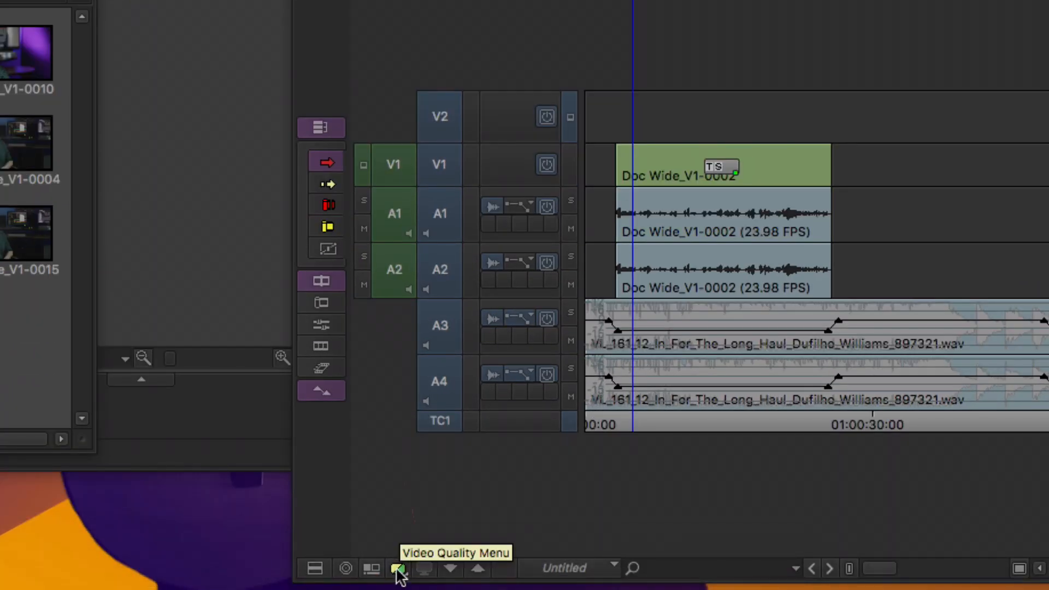
Cycle through the timeline's video quality modes and leave it on the solid green setting.
{"action": "left_click", "coordinate": [398, 572]}
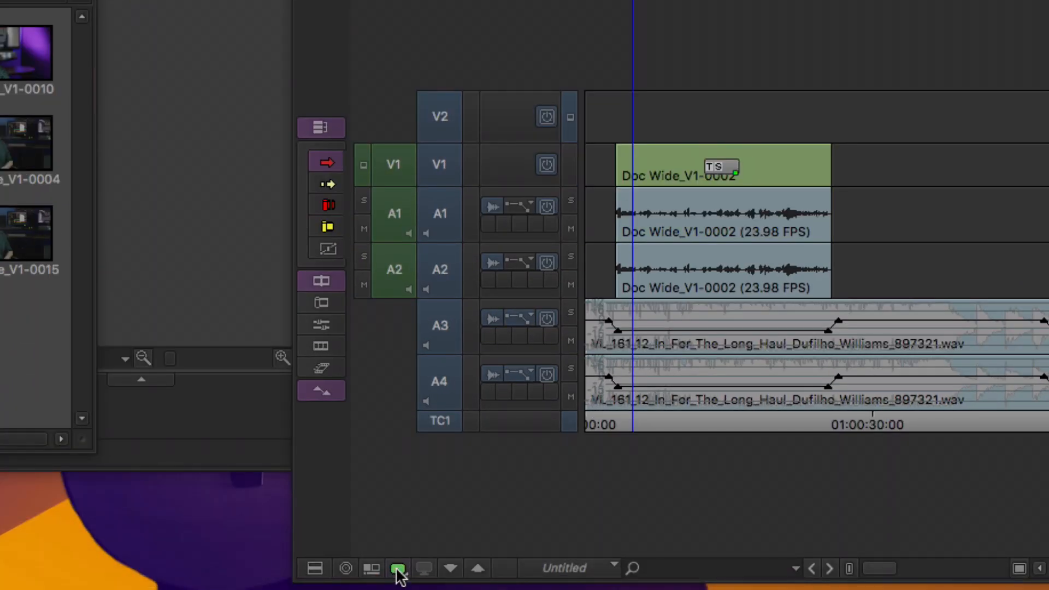
{"action": "left_click", "coordinate": [398, 570]}
{"action": "left_click", "coordinate": [398, 570]}
{"action": "left_click", "coordinate": [398, 570]}
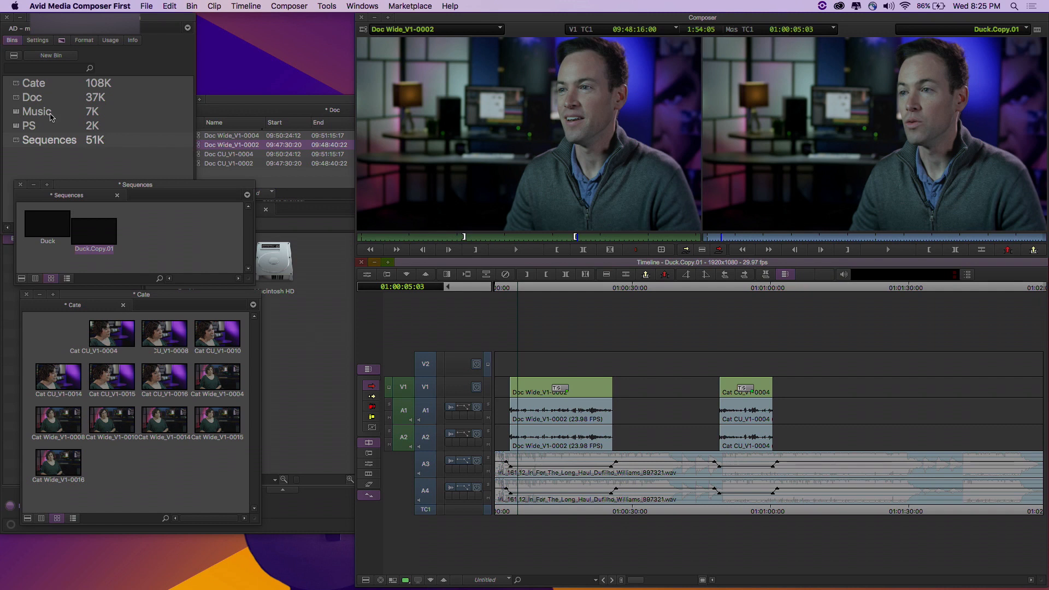
Search the project's bins for "do" and clear the search to list all bins again.
{"action": "left_click", "coordinate": [48, 77]}
{"action": "left_click", "coordinate": [47, 68]}
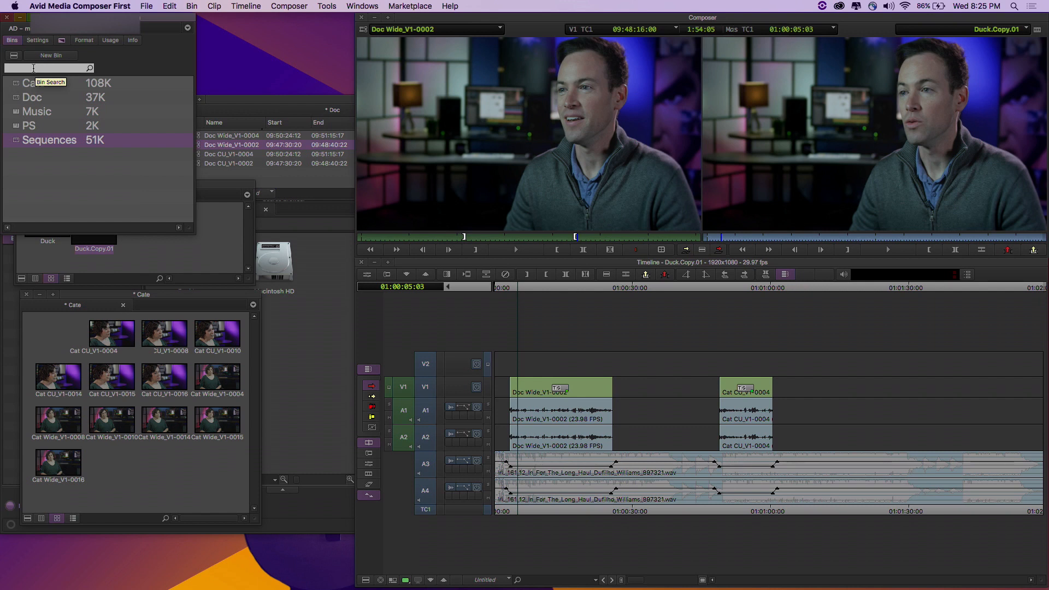
{"action": "type", "text": "do"}
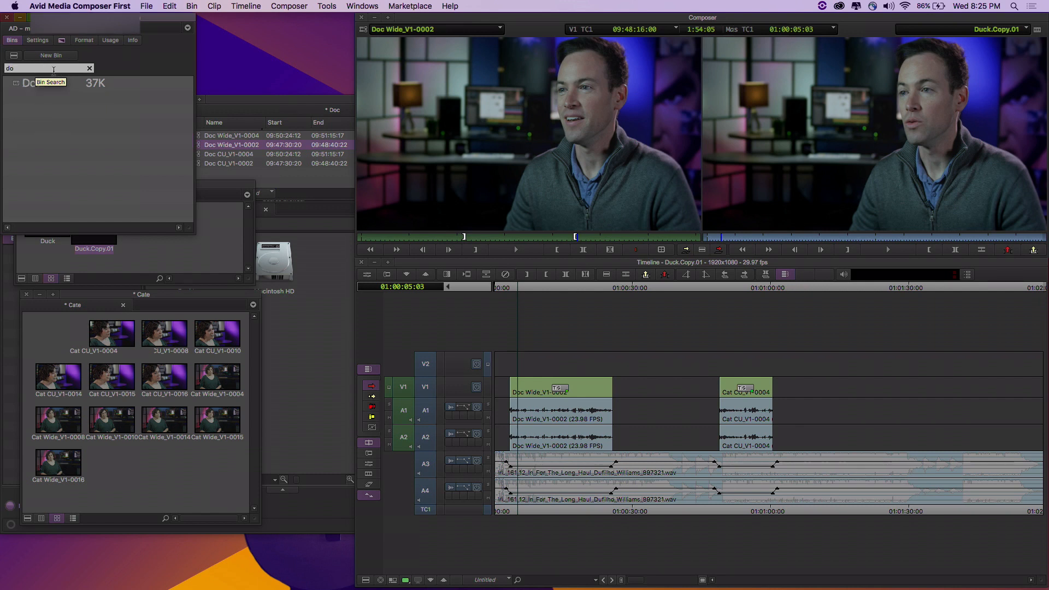
{"action": "left_click_drag", "start_coordinate": [54, 71], "coordinate": [1, 71]}
{"action": "key", "text": "BackSpace"}
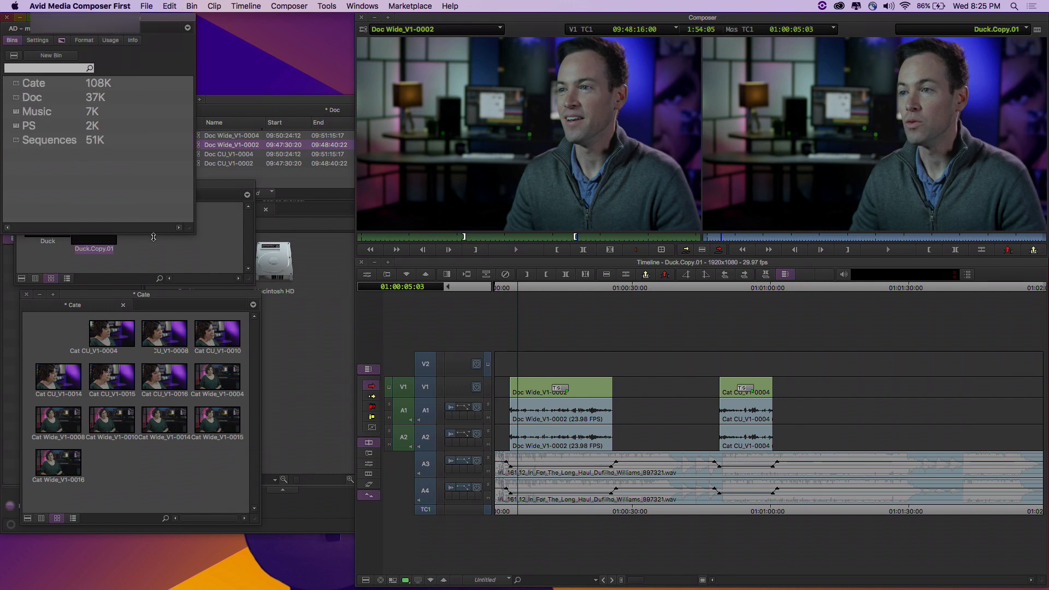
Search the Cate bin for "08" and clear the search to list all its clips again.
{"action": "left_click", "coordinate": [166, 446]}
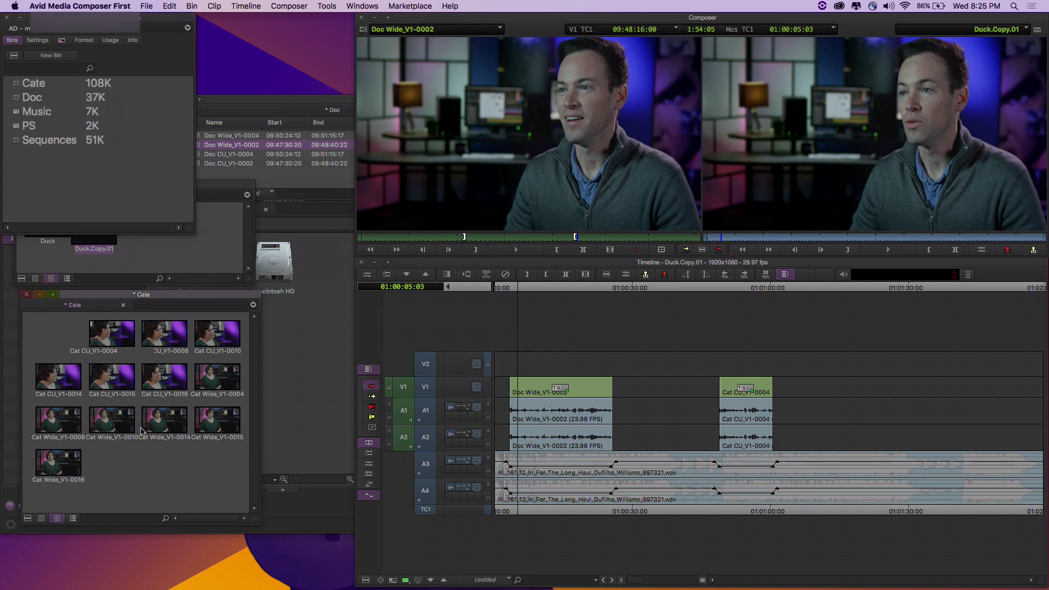
{"action": "left_click", "coordinate": [125, 519]}
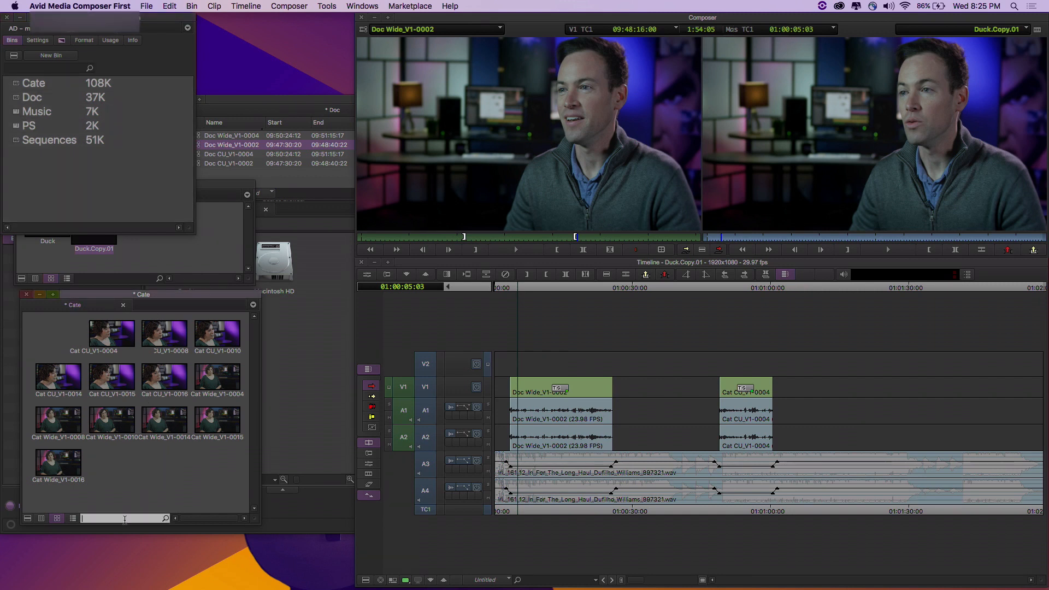
{"action": "type", "text": "08"}
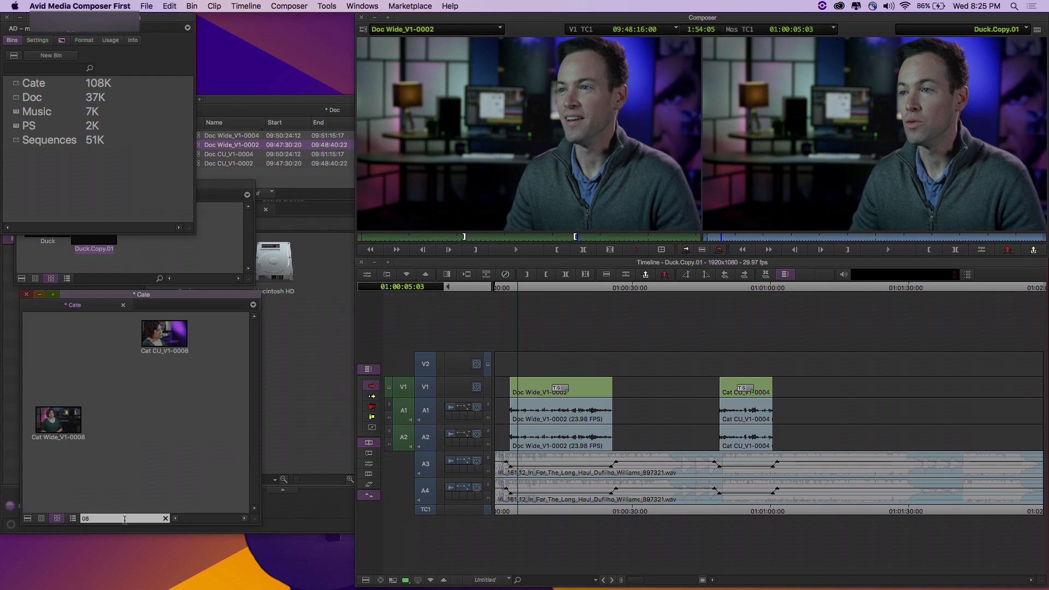
{"action": "left_click", "coordinate": [166, 519]}
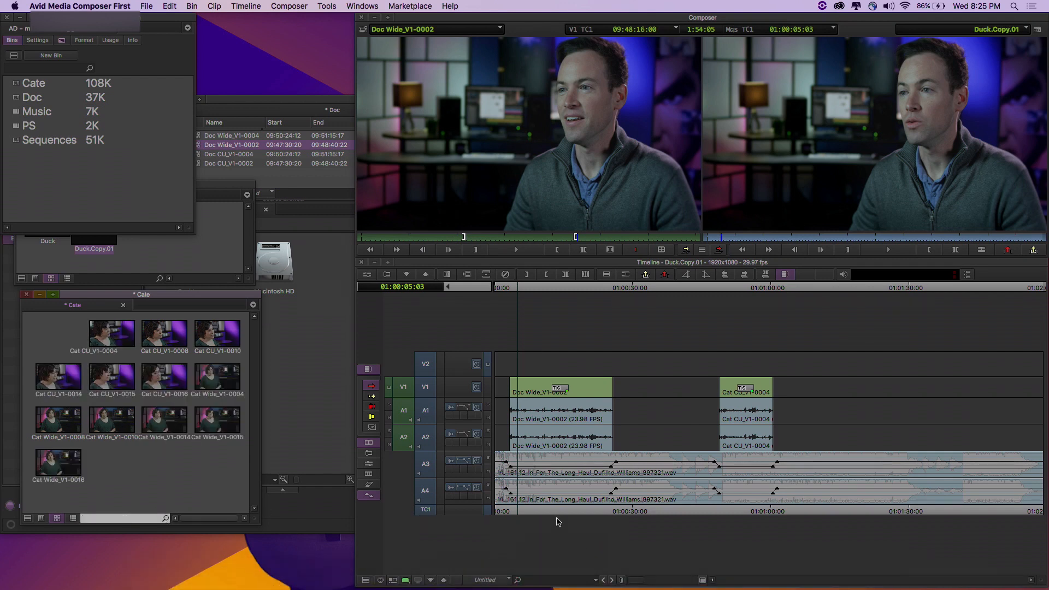
Activate the timeline's text search and examine its filter options, such as Clip Name, Timeline Clip Notes and Markers.
{"action": "left_click", "coordinate": [554, 580]}
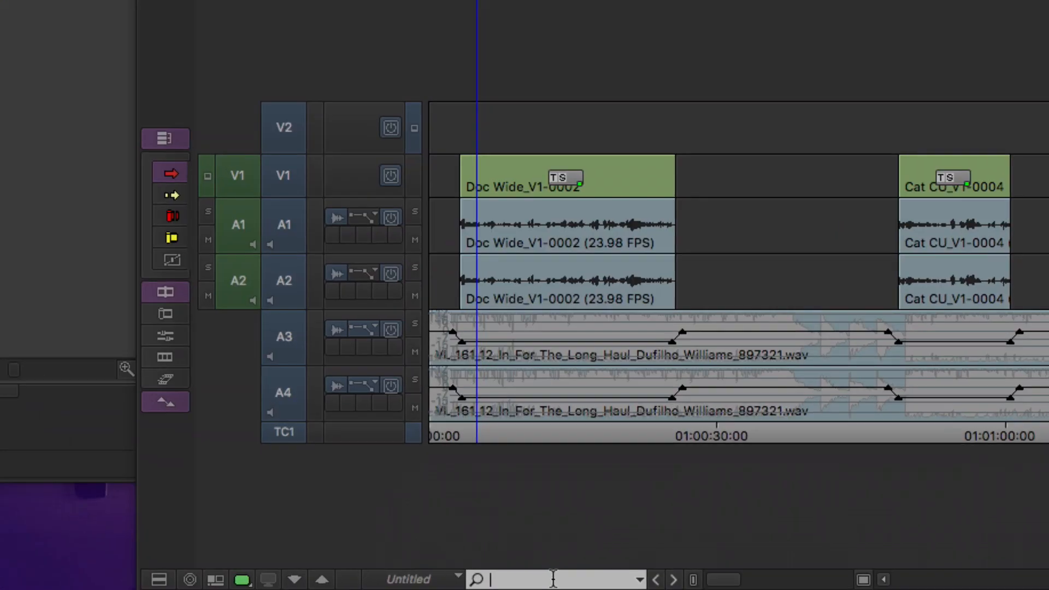
{"action": "left_click", "coordinate": [640, 579]}
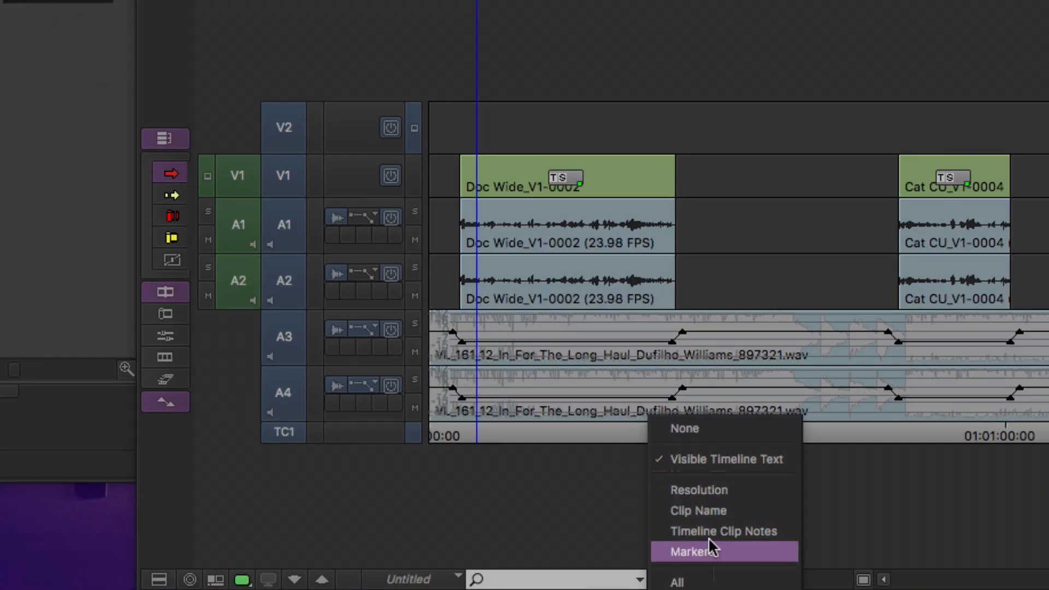
{"action": "left_click", "coordinate": [658, 533]}
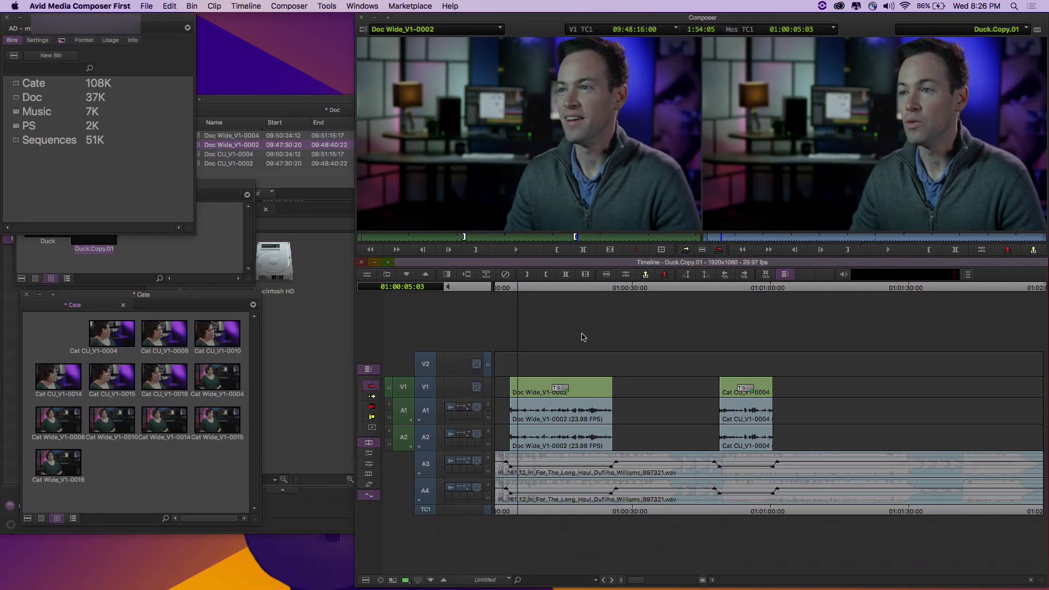
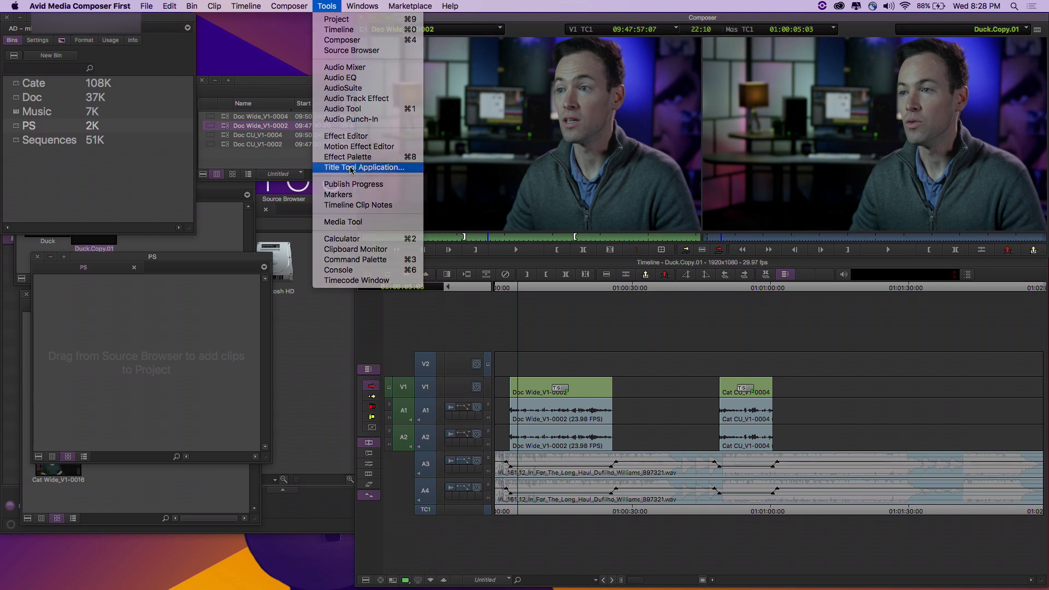
Open the Title Tool application over the current frame and close it without creating a title.
{"action": "left_click", "coordinate": [352, 168]}
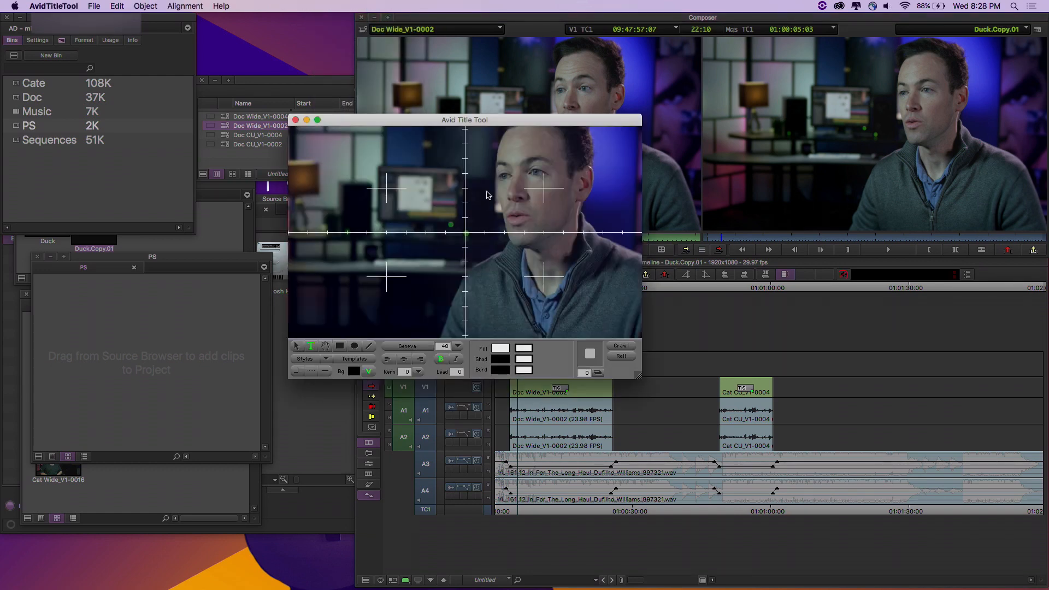
{"action": "left_click", "coordinate": [296, 120]}
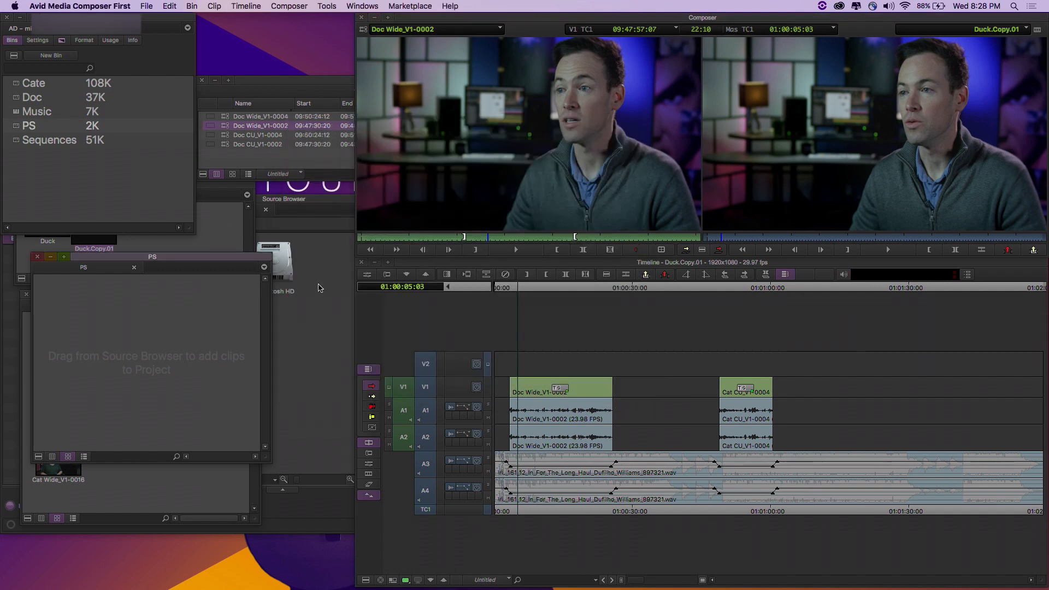
Open the Source Browser and browse through the Desktop folder to the files in the Pictures folder.
{"action": "left_click", "coordinate": [147, 6]}
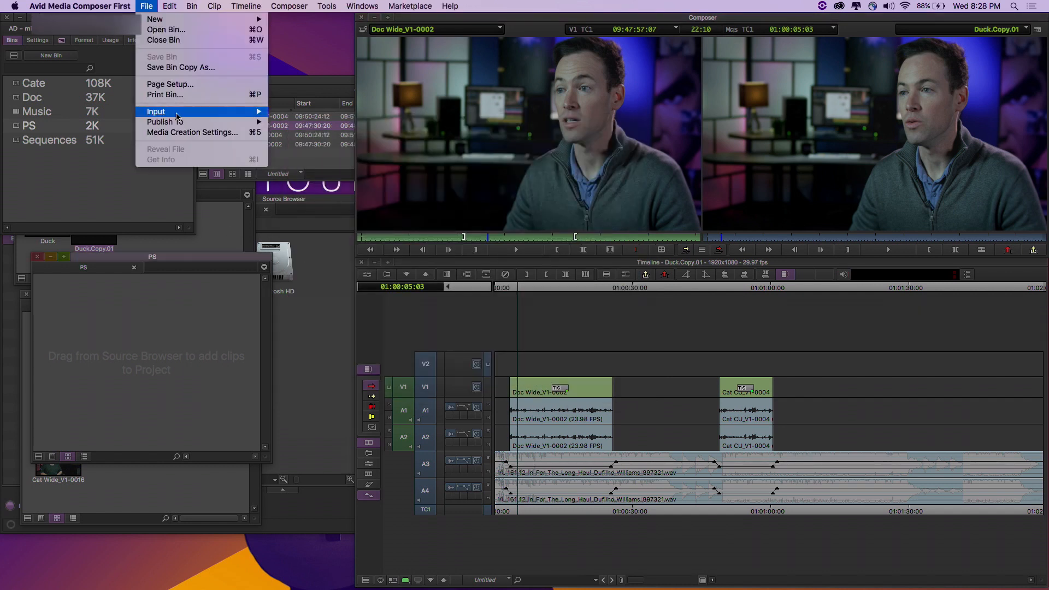
{"action": "mouse_move", "coordinate": [178, 115]}
{"action": "left_click", "coordinate": [285, 115]}
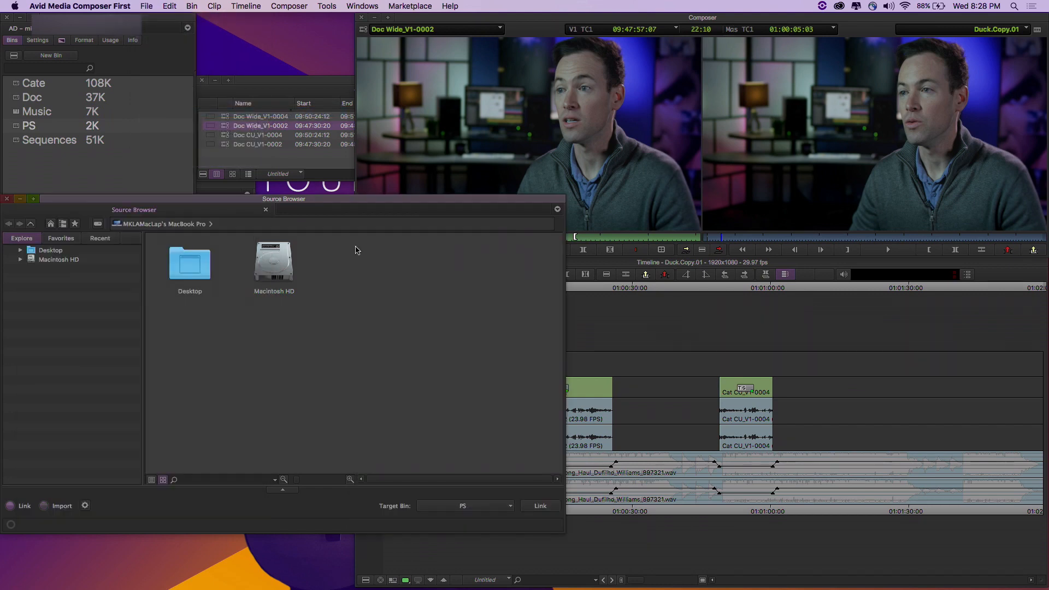
{"action": "left_click", "coordinate": [63, 252]}
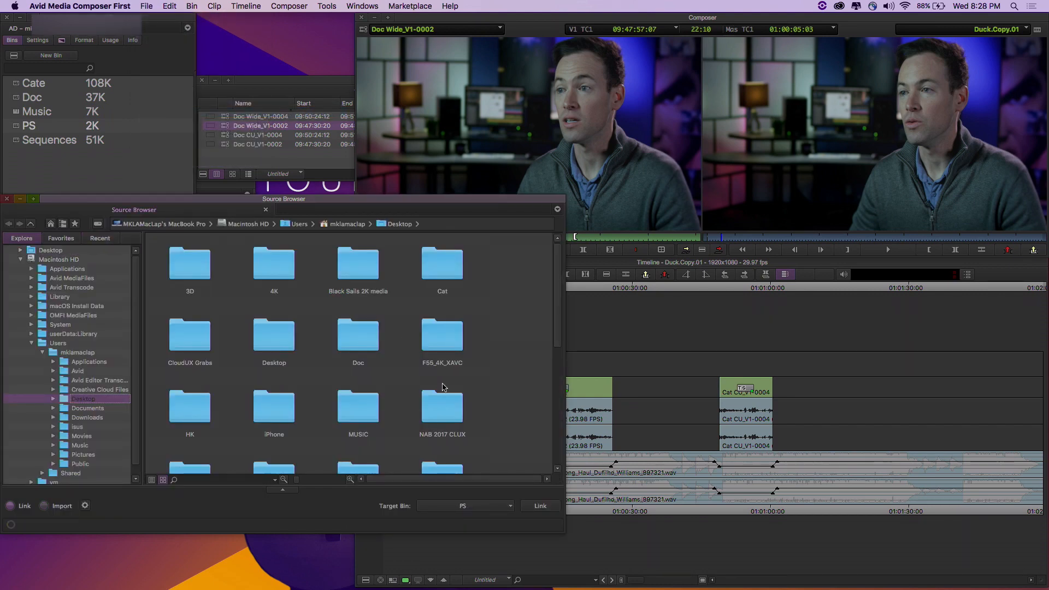
{"action": "scroll", "coordinate": [443, 382], "scroll_direction": "down", "scroll_amount": 5}
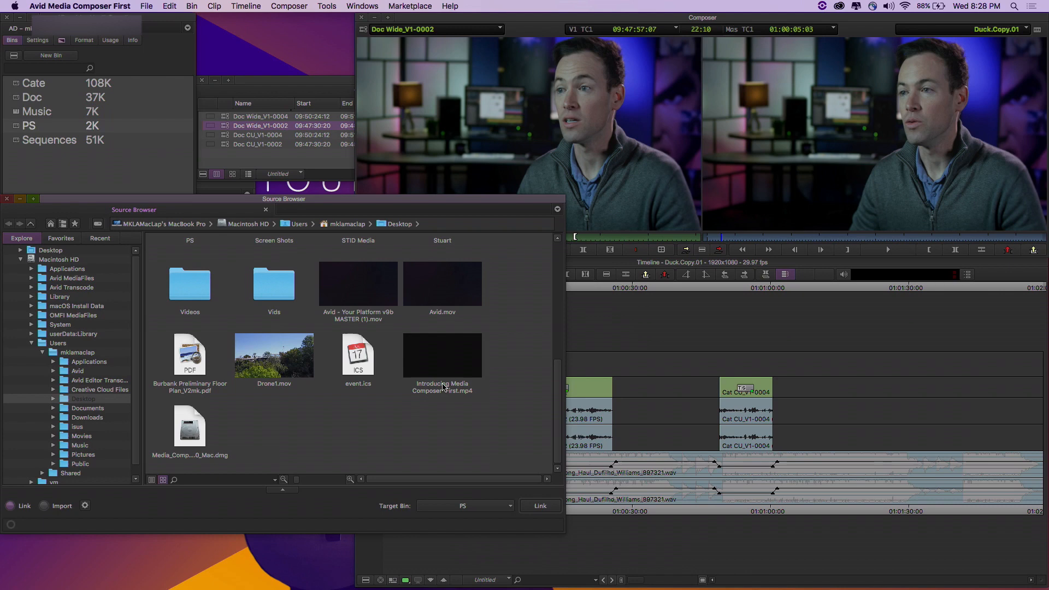
{"action": "left_click", "coordinate": [83, 455]}
{"action": "scroll", "coordinate": [414, 384], "scroll_direction": "down", "scroll_amount": 5}
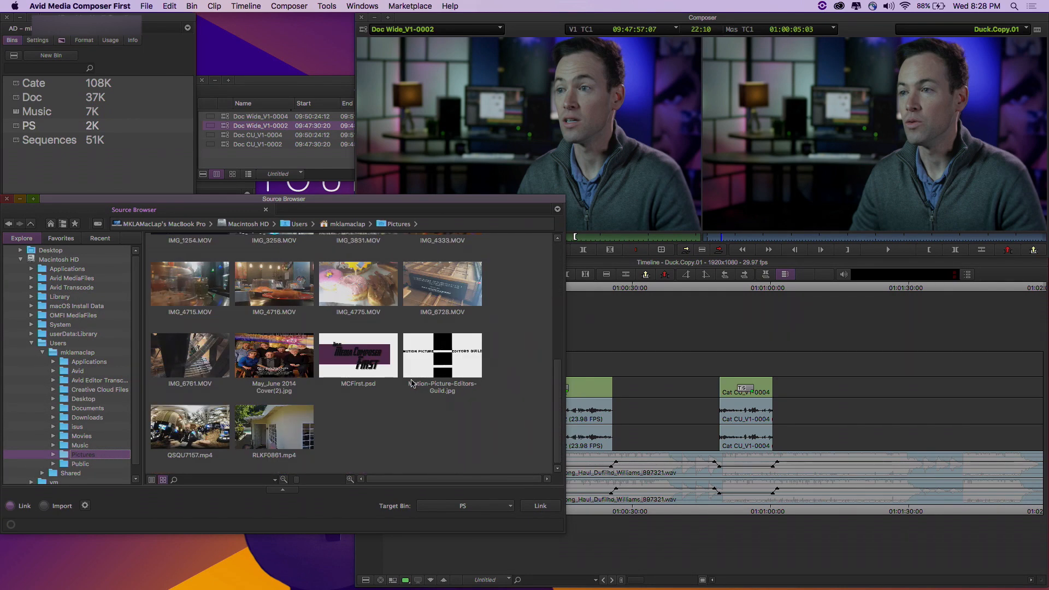
Import MCFirst.psd into the PS bin as a flattened image and close the Source Browser.
{"action": "left_click", "coordinate": [365, 358]}
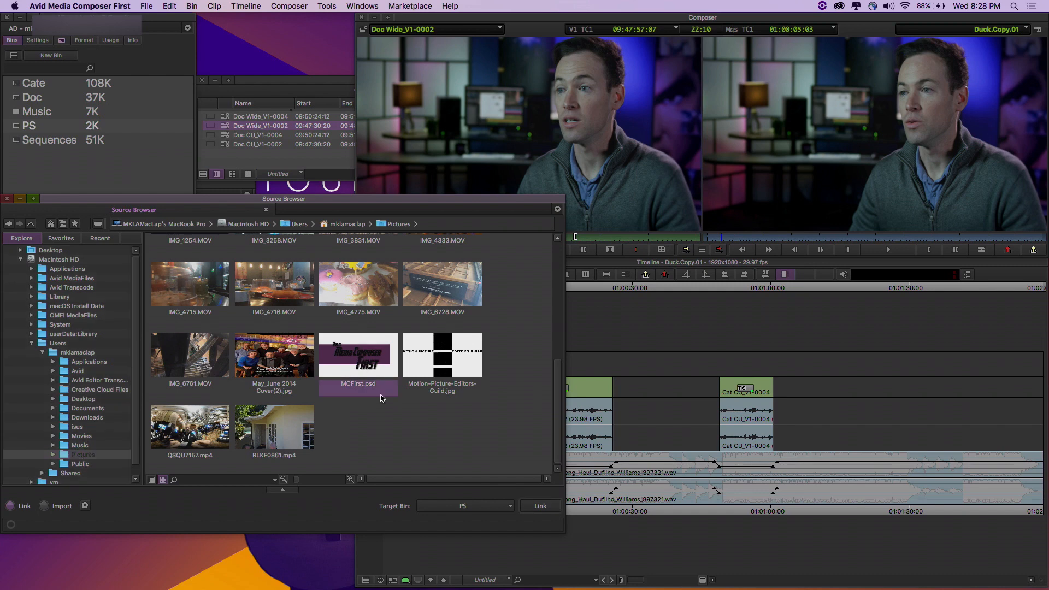
{"action": "left_click", "coordinate": [533, 506]}
{"action": "left_click", "coordinate": [46, 506]}
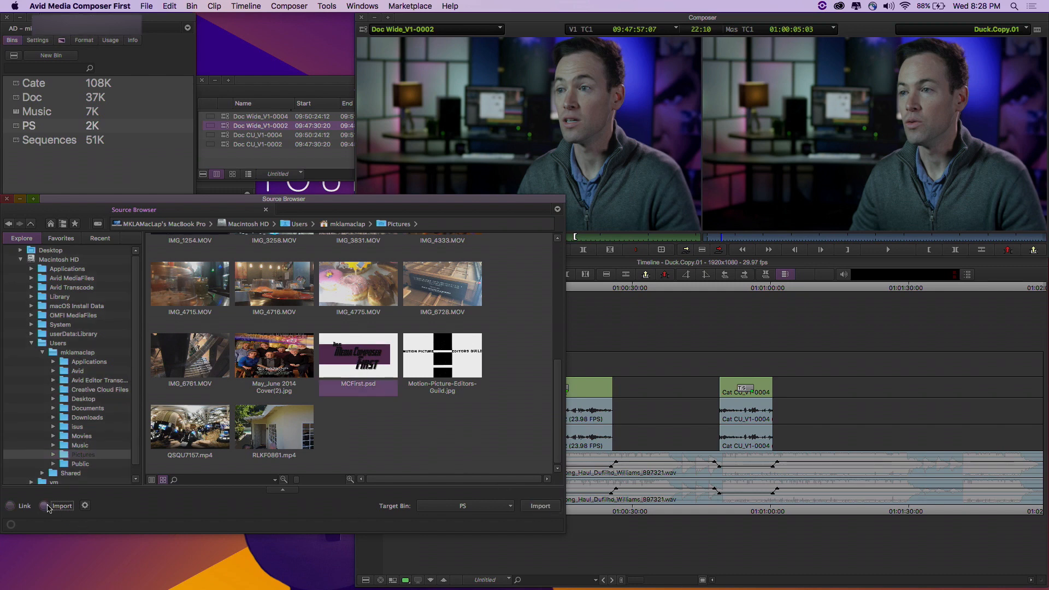
{"action": "left_click", "coordinate": [539, 507]}
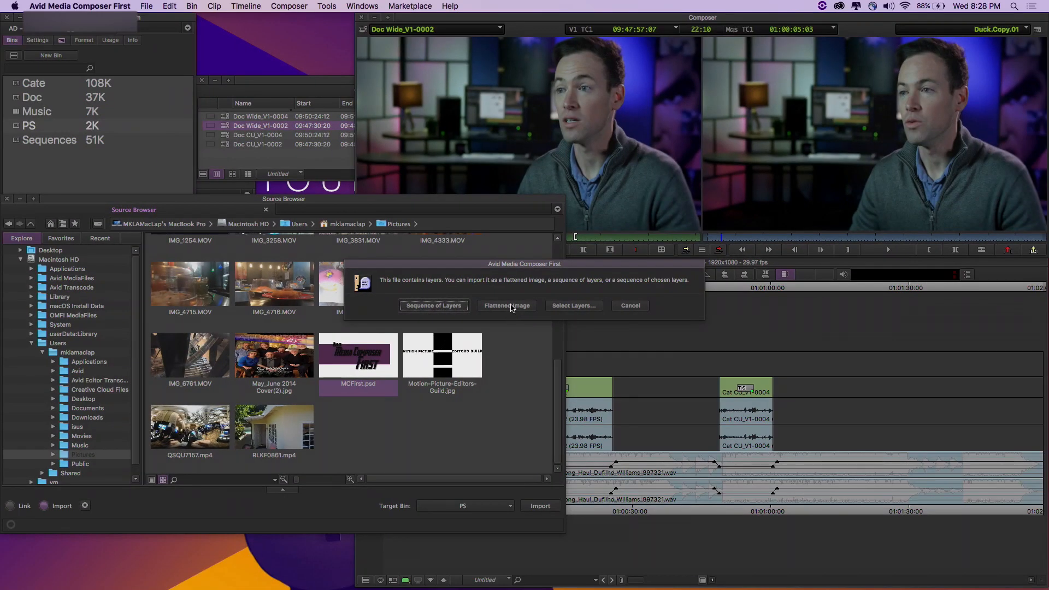
{"action": "left_click", "coordinate": [512, 307]}
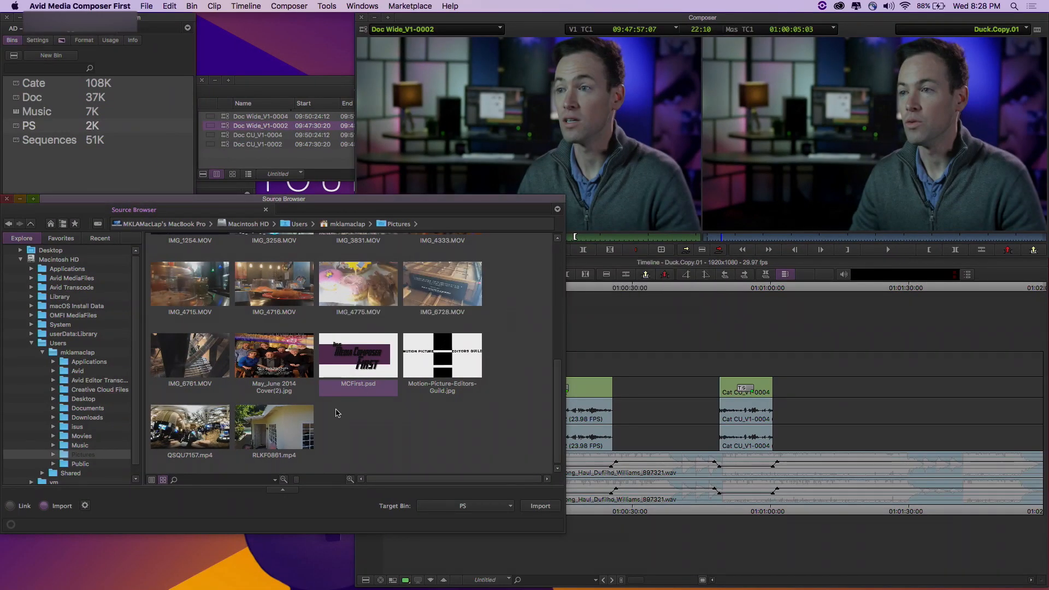
{"action": "left_click", "coordinate": [7, 199]}
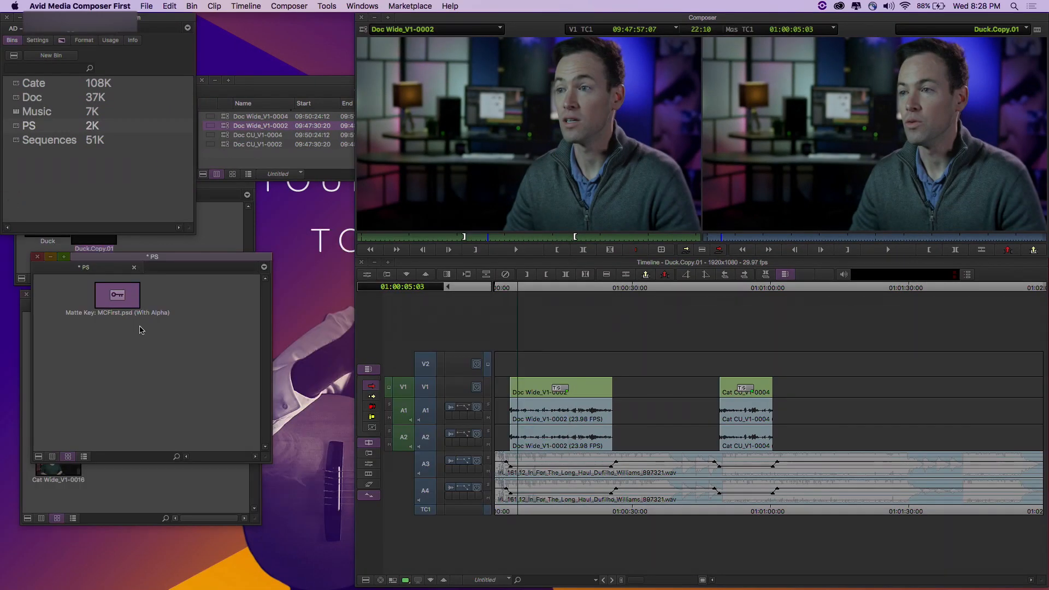
Load the MCFirst.psd matte key, place it on V2 at 01:00:07:28 over Doc Wide_V1-0002, and play the composite briefly.
{"action": "double_click", "coordinate": [117, 295]}
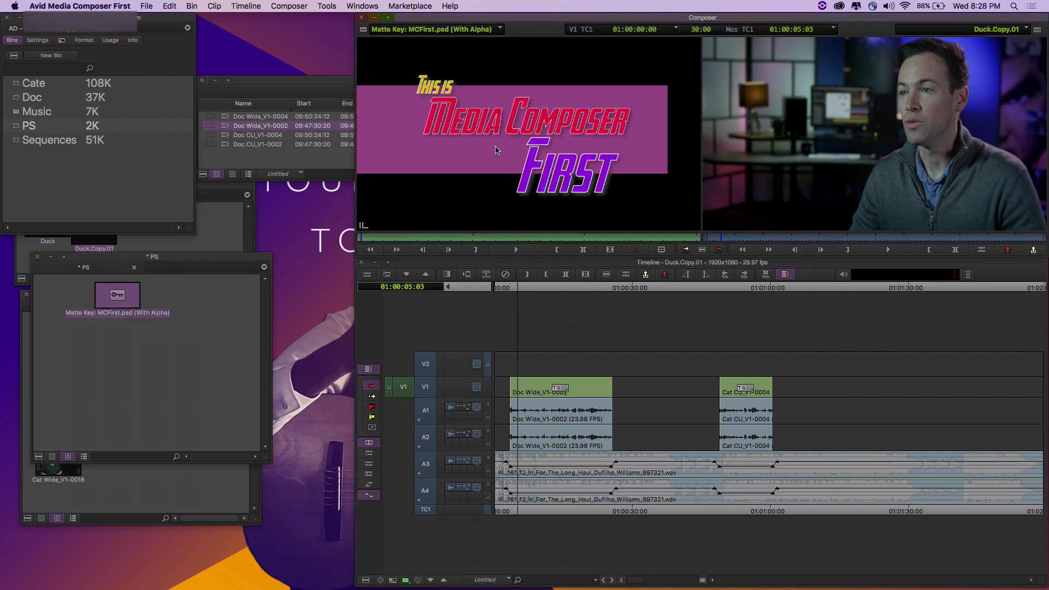
{"action": "left_click_drag", "start_coordinate": [543, 181], "coordinate": [532, 356]}
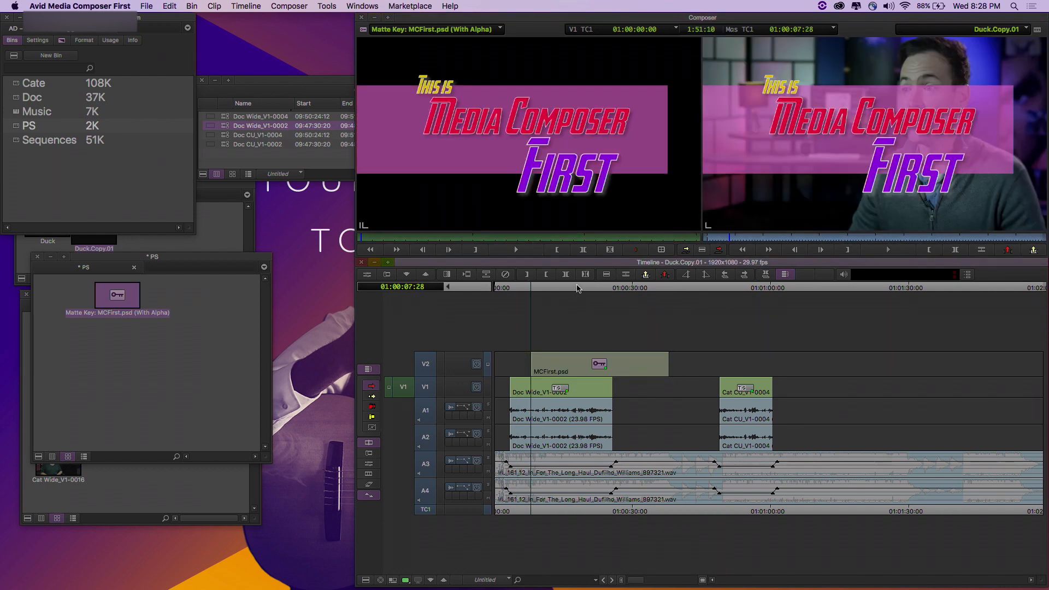
{"action": "left_click_drag", "start_coordinate": [580, 287], "coordinate": [545, 287]}
{"action": "key", "text": "space"}
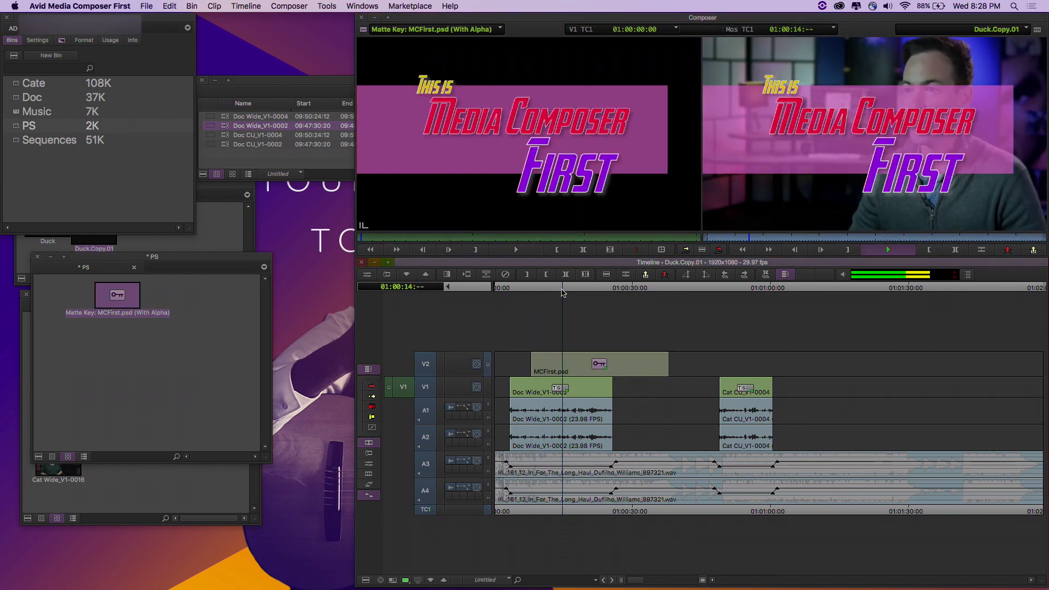
{"action": "key", "text": "space"}
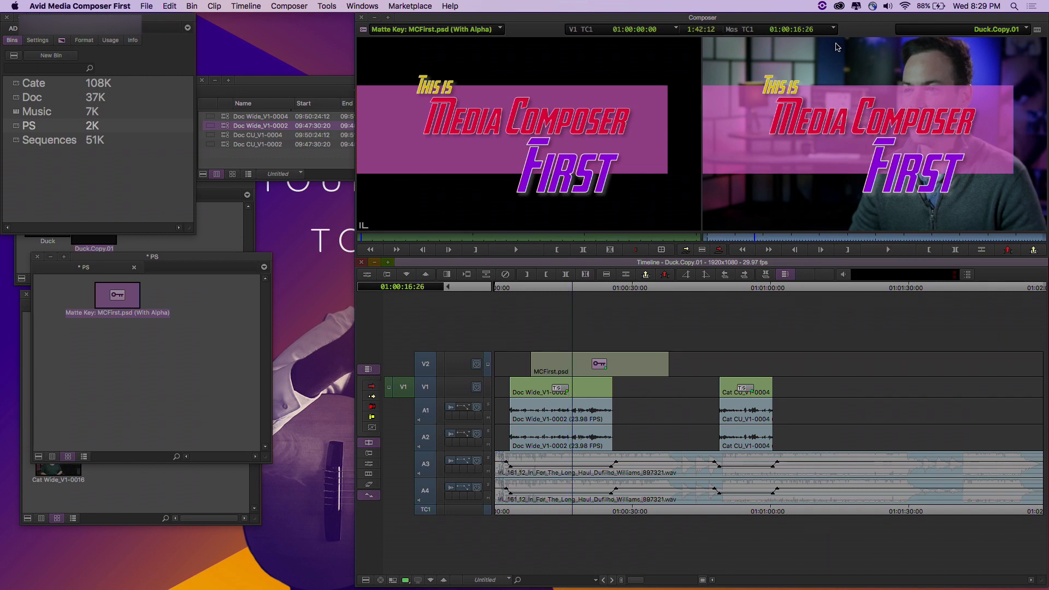
Move the MCFirst.psd segment slightly later on V2, and undo both the move and its placement in the sequence.
{"action": "left_click", "coordinate": [372, 385]}
{"action": "mouse_move", "coordinate": [566, 364]}
{"action": "left_mouse_down"}
{"action": "mouse_move", "coordinate": [536, 362]}
{"action": "mouse_move", "coordinate": [611, 364]}
{"action": "mouse_move", "coordinate": [572, 377]}
{"action": "left_mouse_up"}
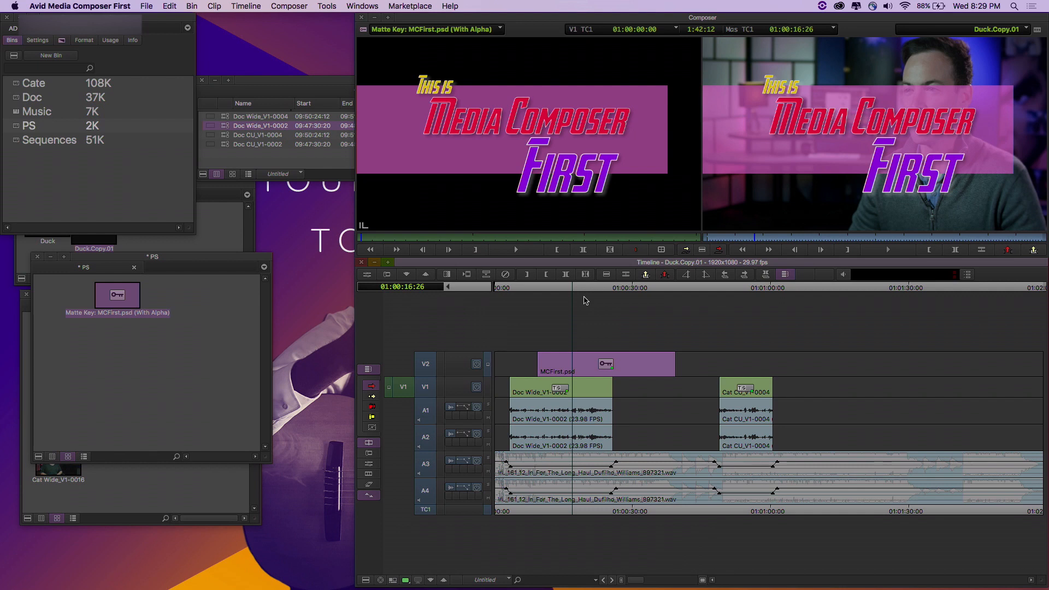
{"action": "left_click", "coordinate": [264, 263]}
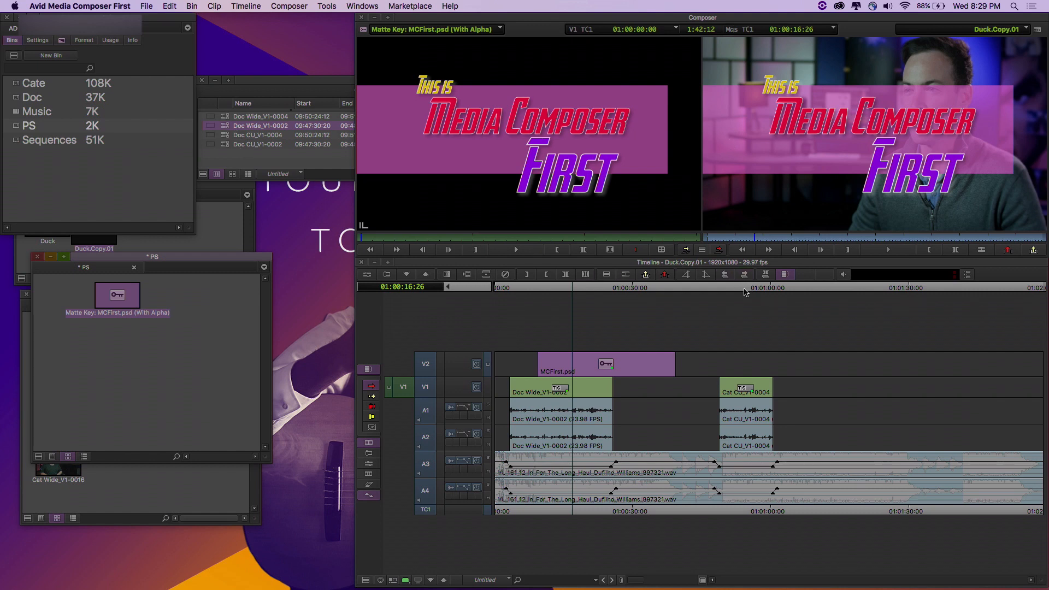
{"action": "key", "text": "super+z"}
{"action": "key", "text": "super+z"}
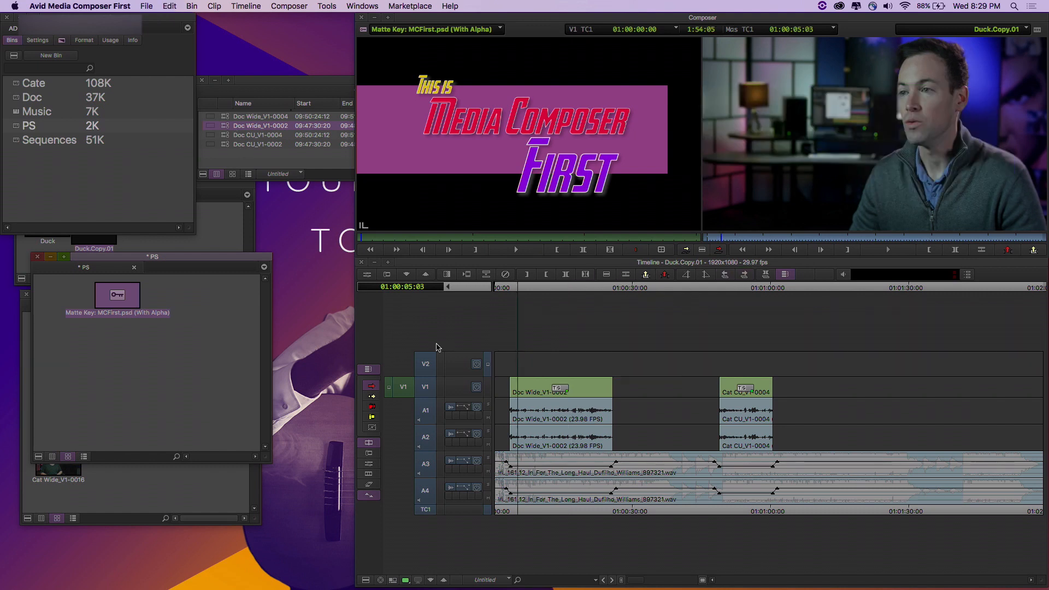
Show the project's effects and look through the Color Correction Presets in the filters list.
{"action": "left_click", "coordinate": [62, 41]}
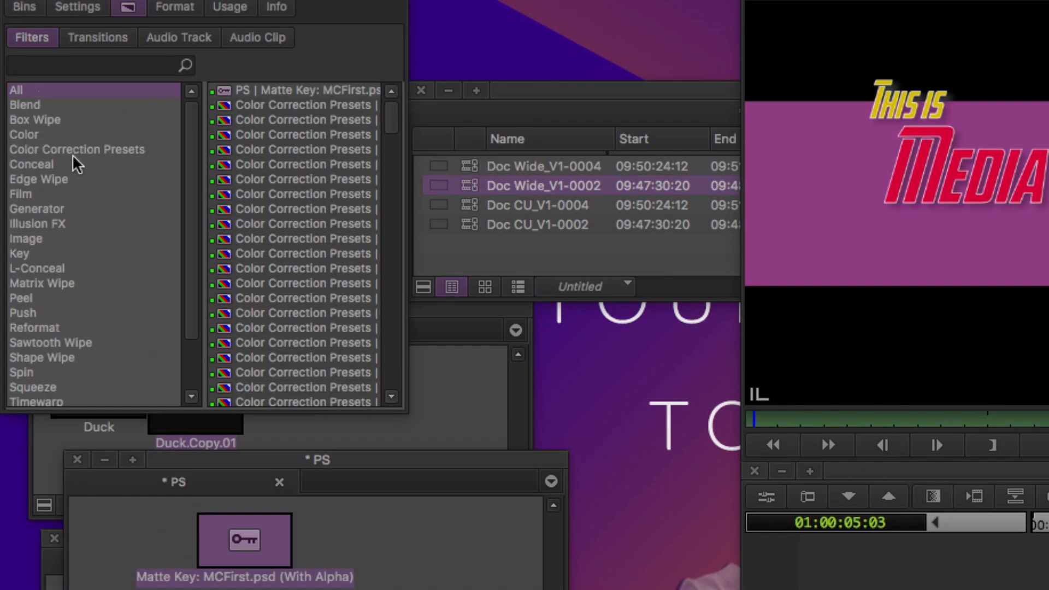
{"action": "left_click", "coordinate": [74, 151]}
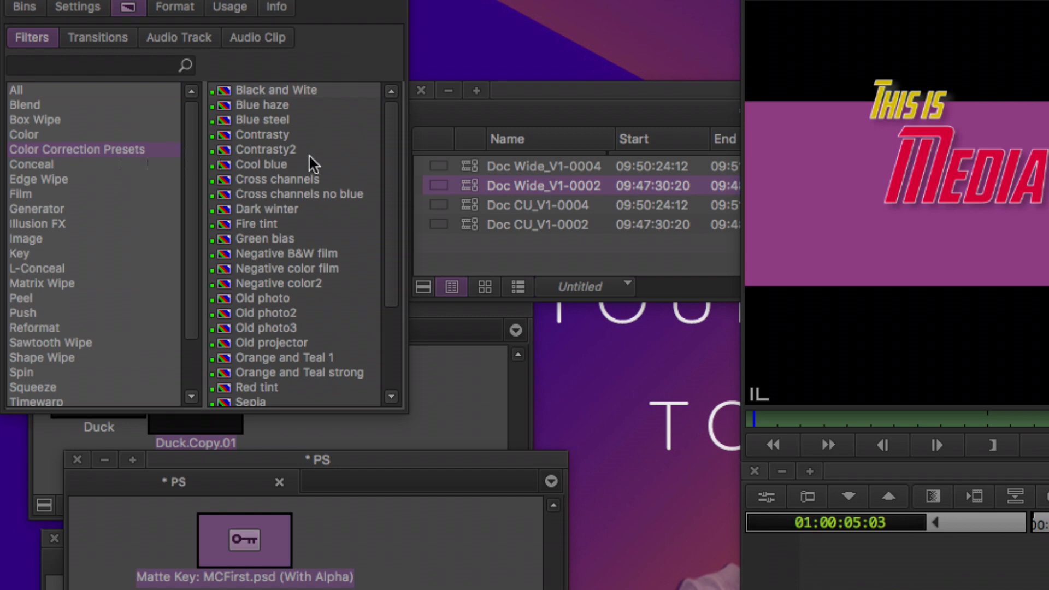
{"action": "mouse_move", "coordinate": [387, 150]}
{"action": "left_mouse_down"}
{"action": "mouse_move", "coordinate": [387, 258]}
{"action": "mouse_move", "coordinate": [387, 193]}
{"action": "left_mouse_up"}
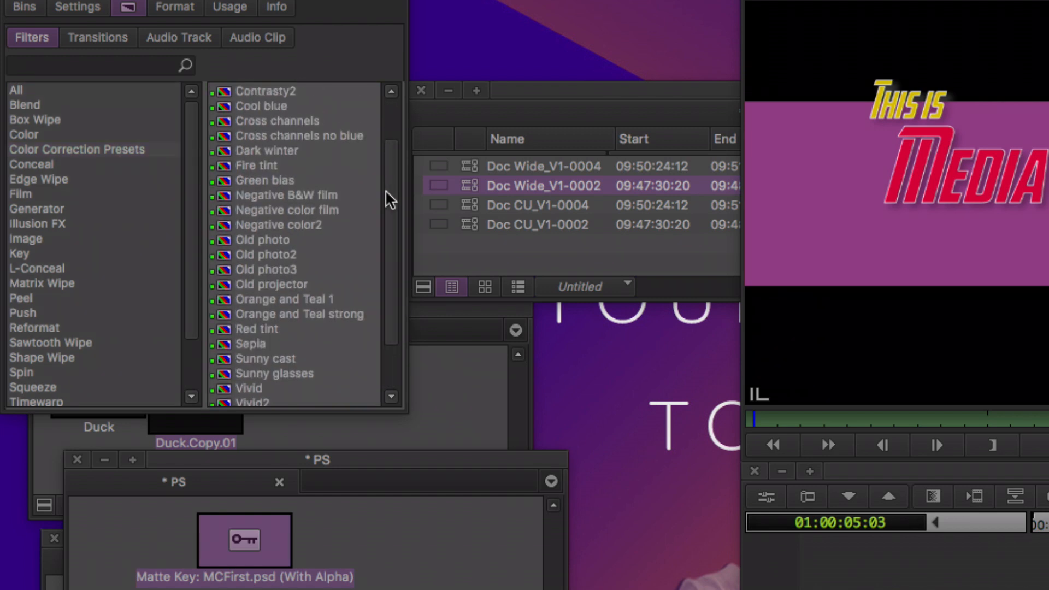
{"action": "left_click_drag", "start_coordinate": [393, 166], "coordinate": [392, 193]}
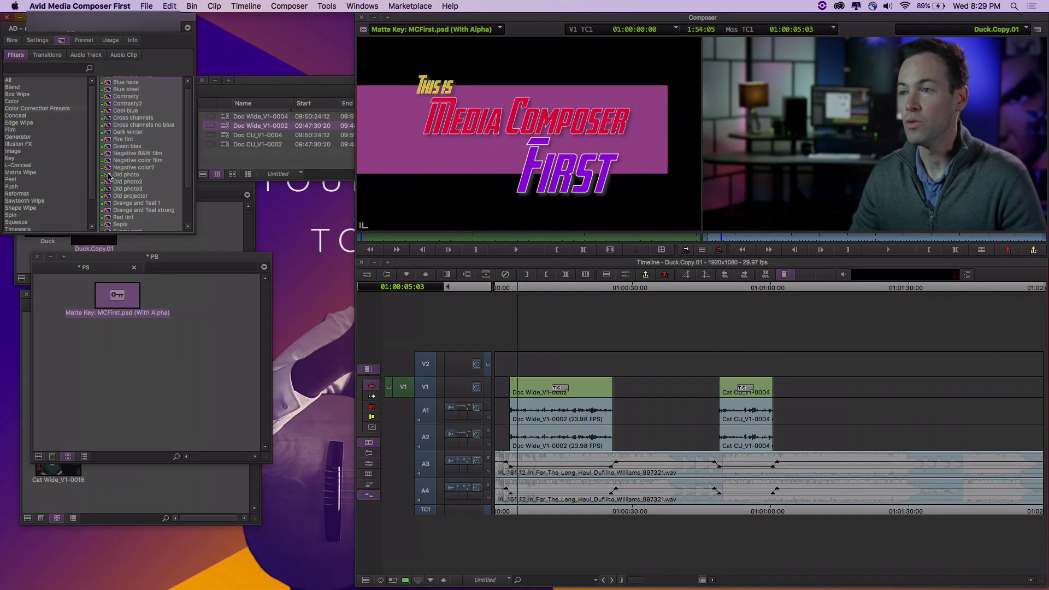
Apply the Old photo color correction preset to the V2 filler, scrub through the result, and undo the effect.
{"action": "left_click_drag", "start_coordinate": [109, 176], "coordinate": [545, 368]}
{"action": "mouse_move", "coordinate": [569, 291]}
{"action": "left_mouse_down"}
{"action": "mouse_move", "coordinate": [651, 295]}
{"action": "mouse_move", "coordinate": [548, 294]}
{"action": "left_mouse_up"}
{"action": "key", "text": "super+z"}
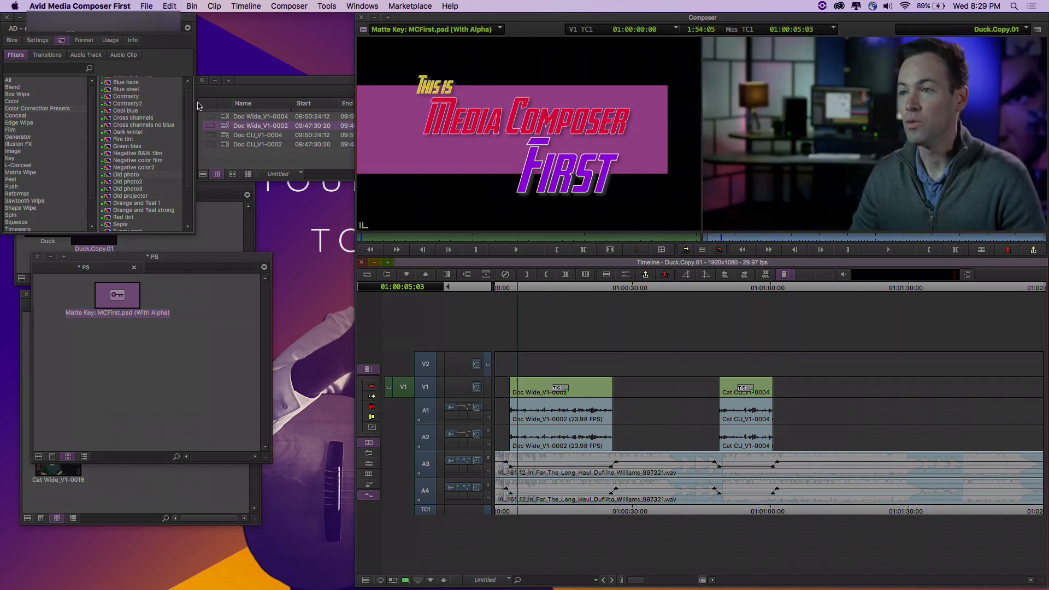
Apply the 3D Warp blend effect to the V2 filler and enlarge the Effect Editor to show all its parameters.
{"action": "left_click", "coordinate": [19, 88]}
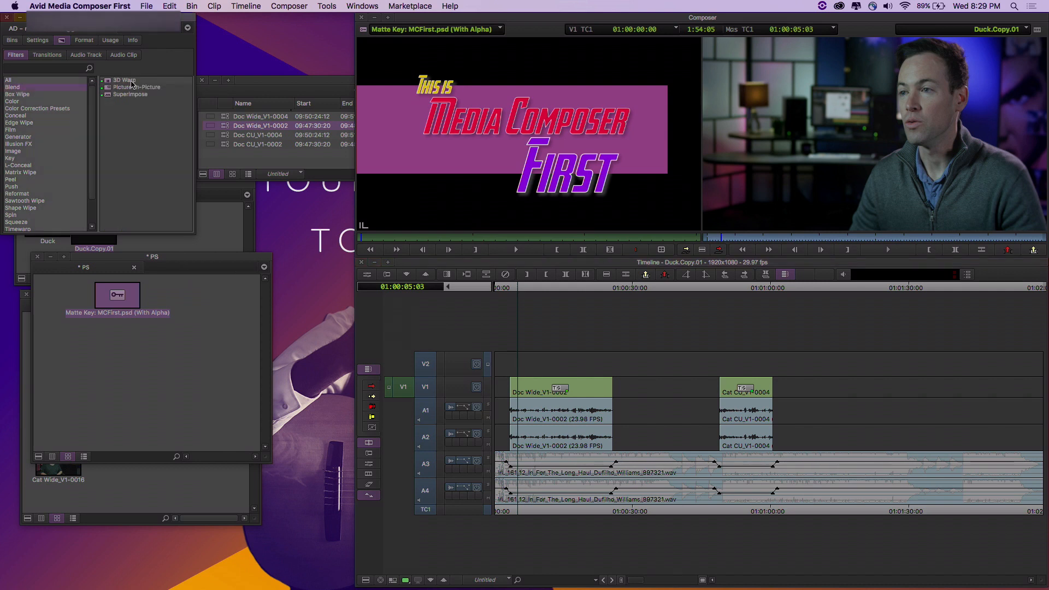
{"action": "left_click_drag", "start_coordinate": [131, 82], "coordinate": [588, 366]}
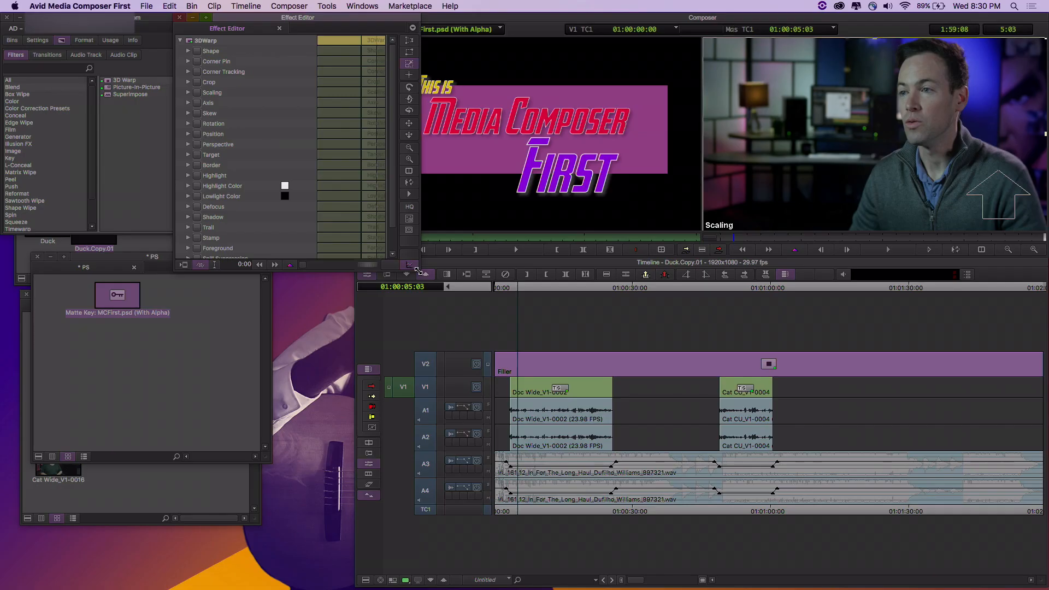
{"action": "left_click_drag", "start_coordinate": [417, 270], "coordinate": [778, 325]}
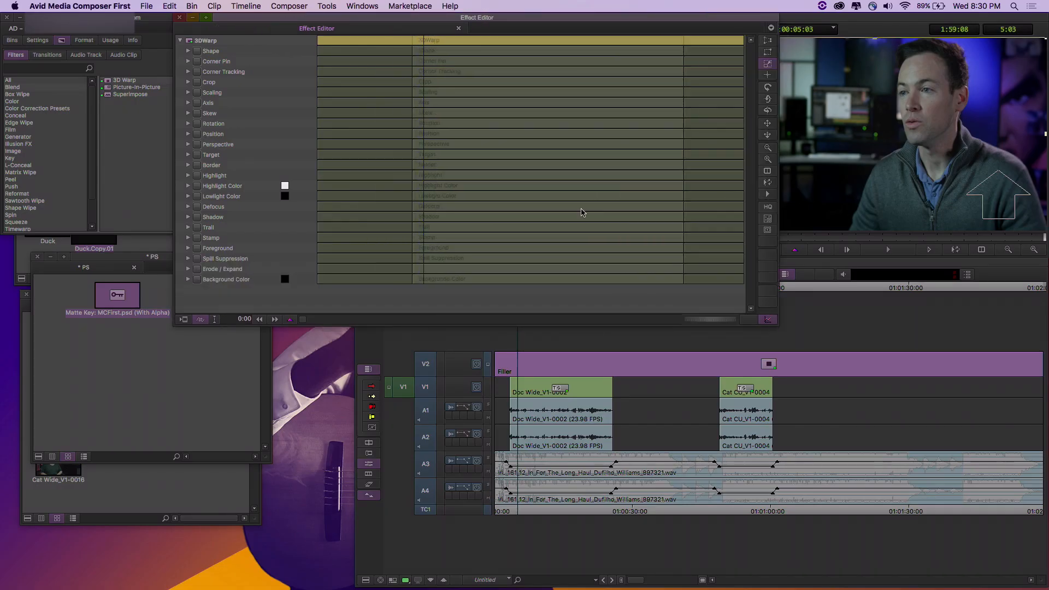
Examine the 3D Warp keyframes across all parameters in the Effect Editor and park the position at 01:00:17:14.
{"action": "left_click", "coordinate": [437, 42]}
{"action": "right_click", "coordinate": [443, 44]}
{"action": "left_click", "coordinate": [457, 68]}
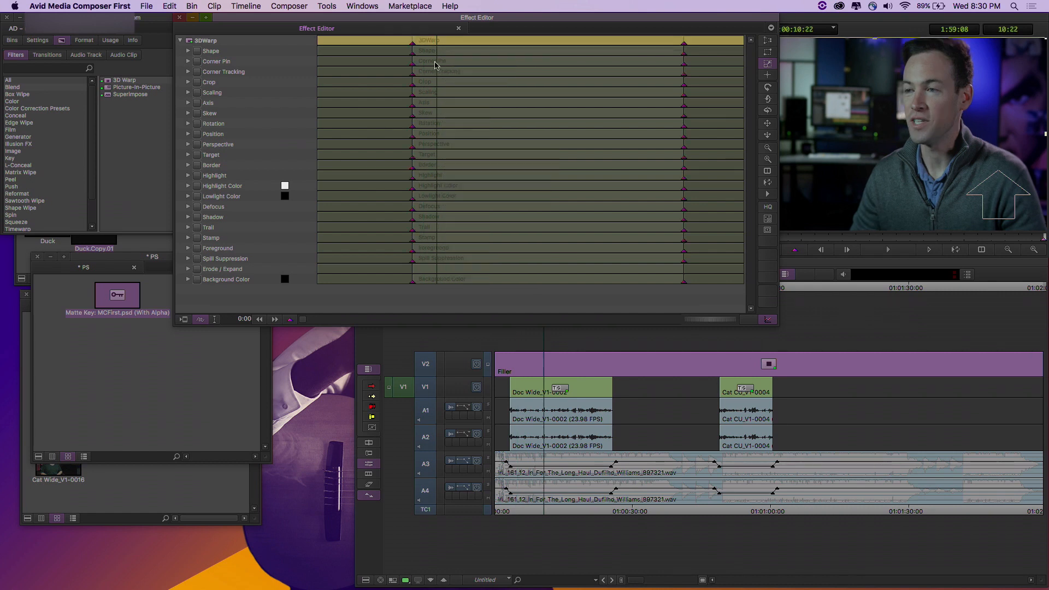
{"action": "left_click", "coordinate": [452, 47]}
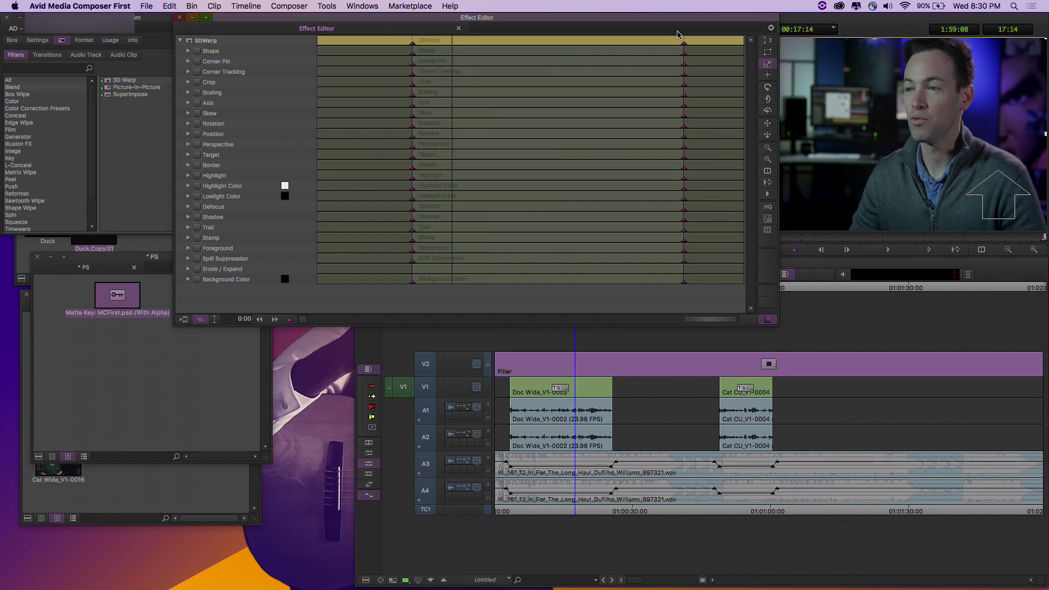
Uncover the record monitor, try shrinking and repositioning the 3D Warp image directly in it, and undo the scaling and position changes.
{"action": "left_click_drag", "start_coordinate": [688, 22], "coordinate": [535, 133]}
{"action": "left_click", "coordinate": [997, 34]}
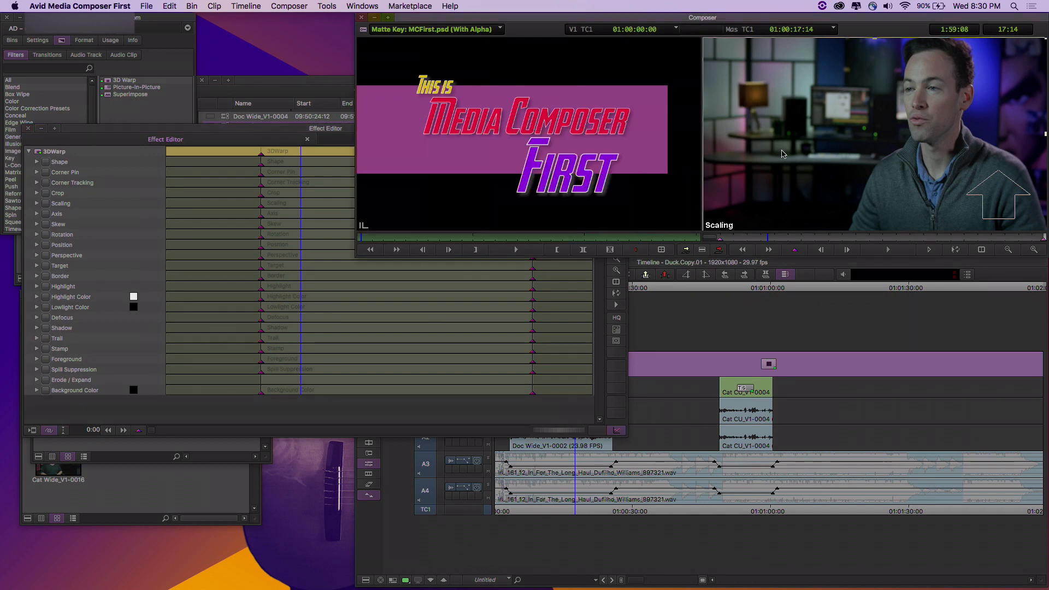
{"action": "left_click_drag", "start_coordinate": [1045, 40], "coordinate": [862, 146]}
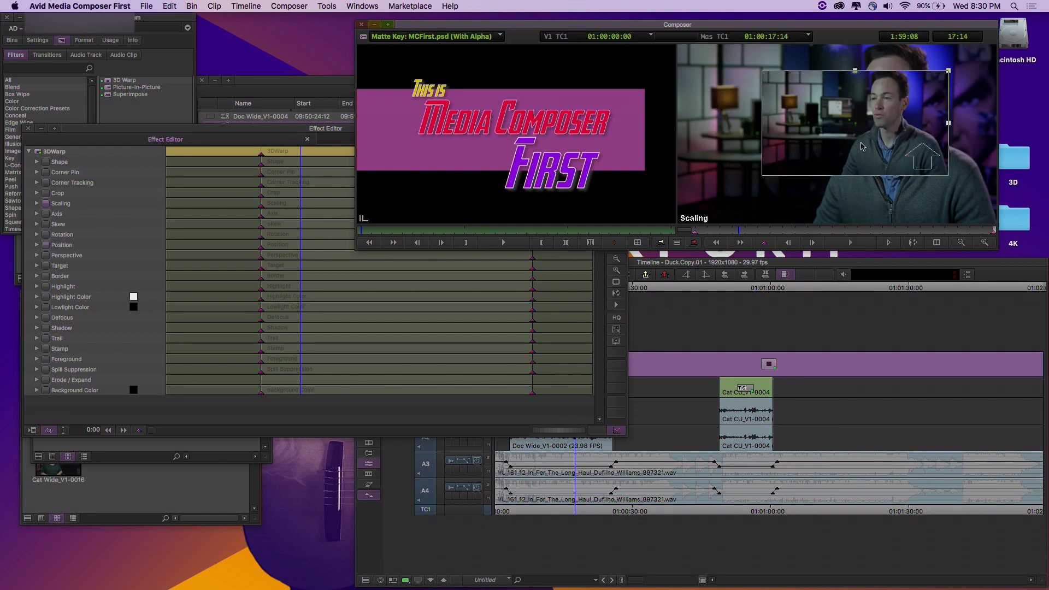
{"action": "key", "text": "super+z"}
{"action": "key", "text": "super+z"}
{"action": "key", "text": "super+z"}
{"action": "key", "text": "super+z"}
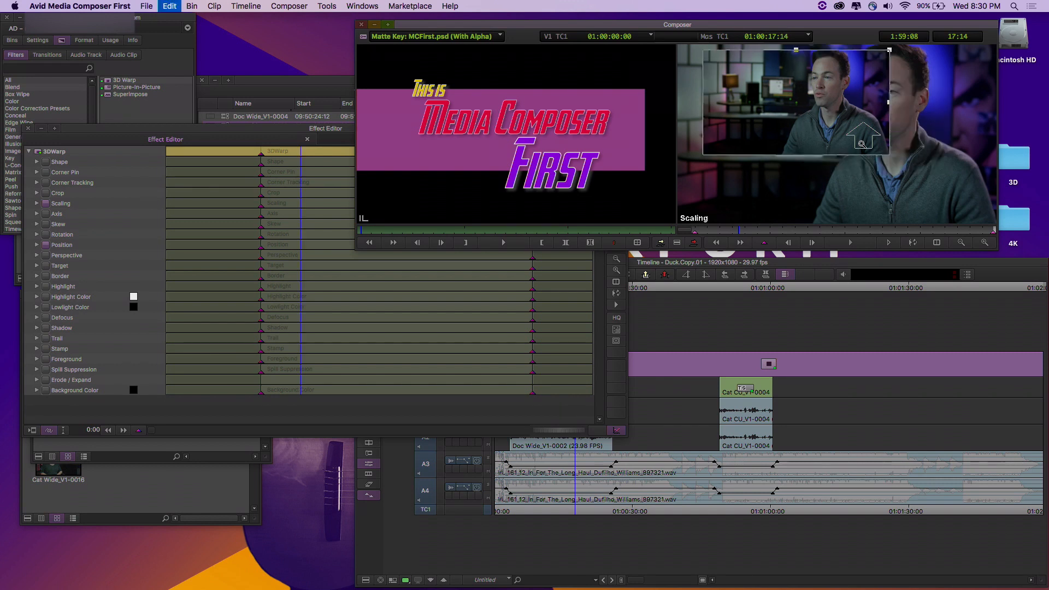
{"action": "key", "text": "super+z"}
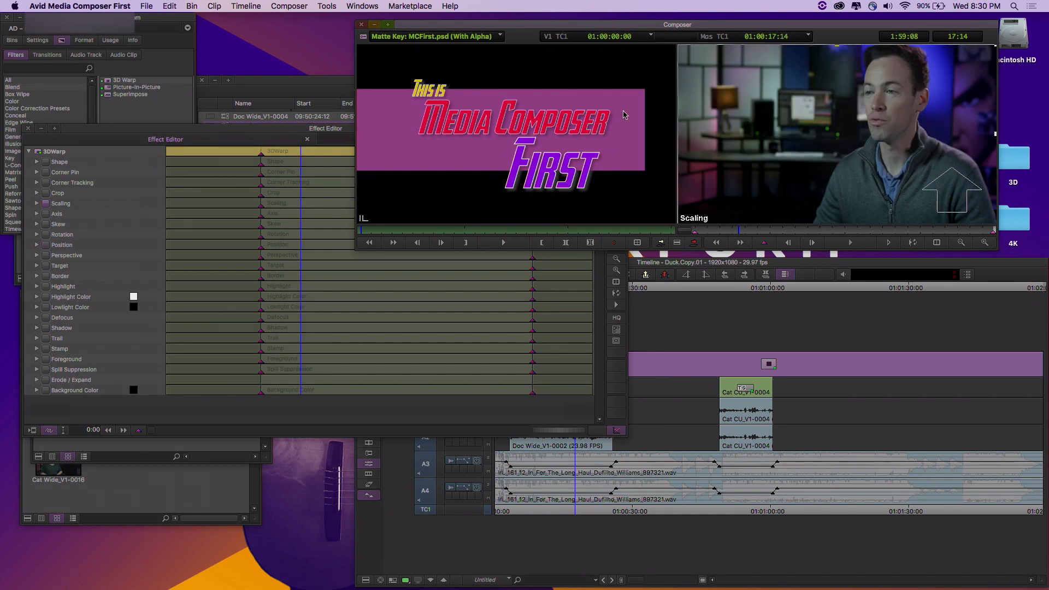
Open the Transcode settings for the Doc CU_V1-0002 clip in the Doc bin and review the target video resolutions and consolidate option.
{"action": "left_click", "coordinate": [277, 129]}
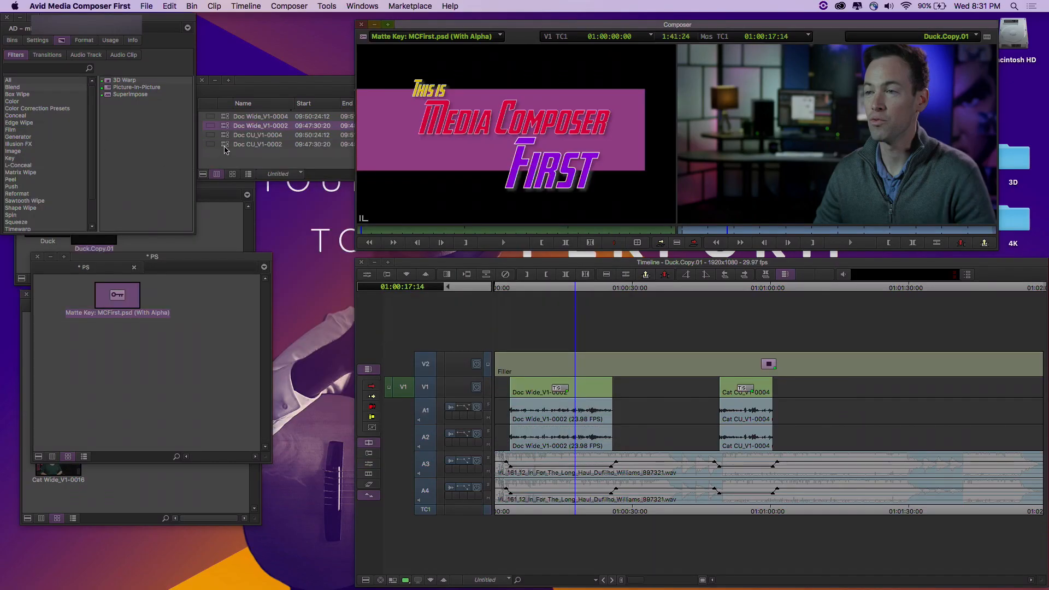
{"action": "left_click", "coordinate": [225, 145]}
{"action": "right_click", "coordinate": [226, 148]}
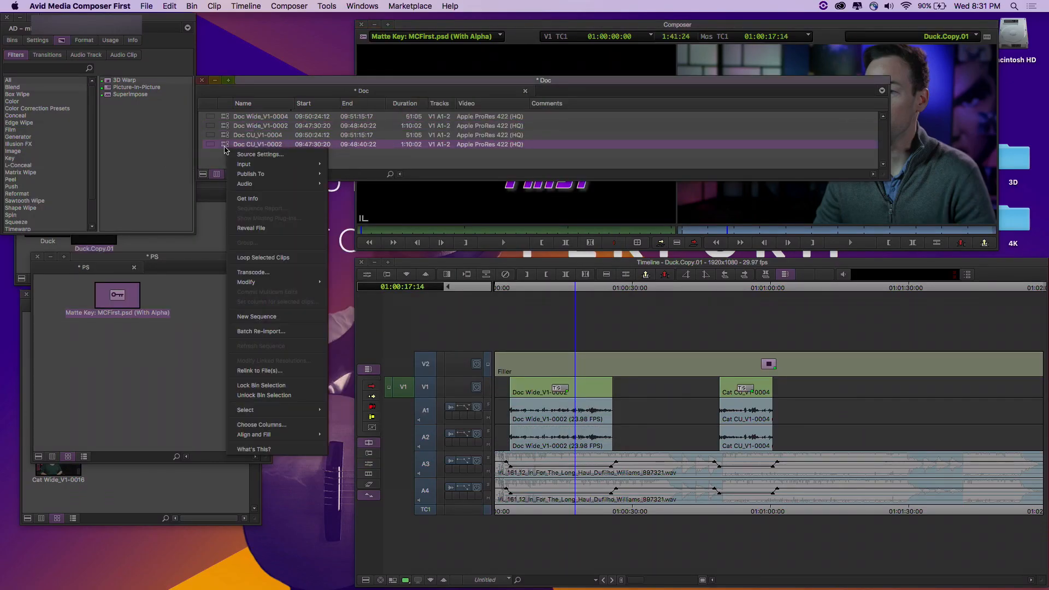
{"action": "left_click", "coordinate": [280, 272]}
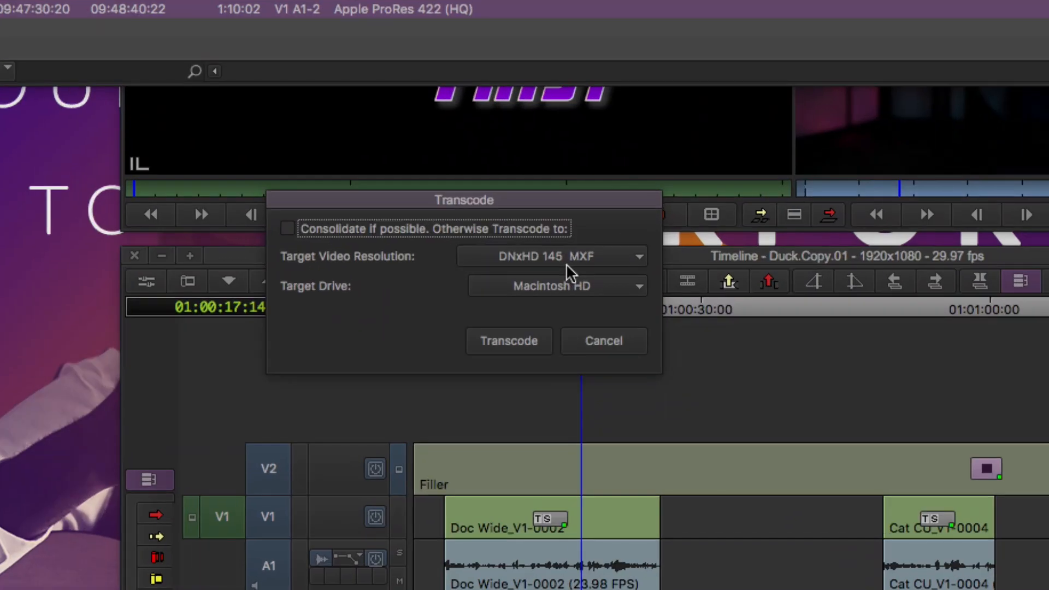
{"action": "left_click", "coordinate": [568, 266]}
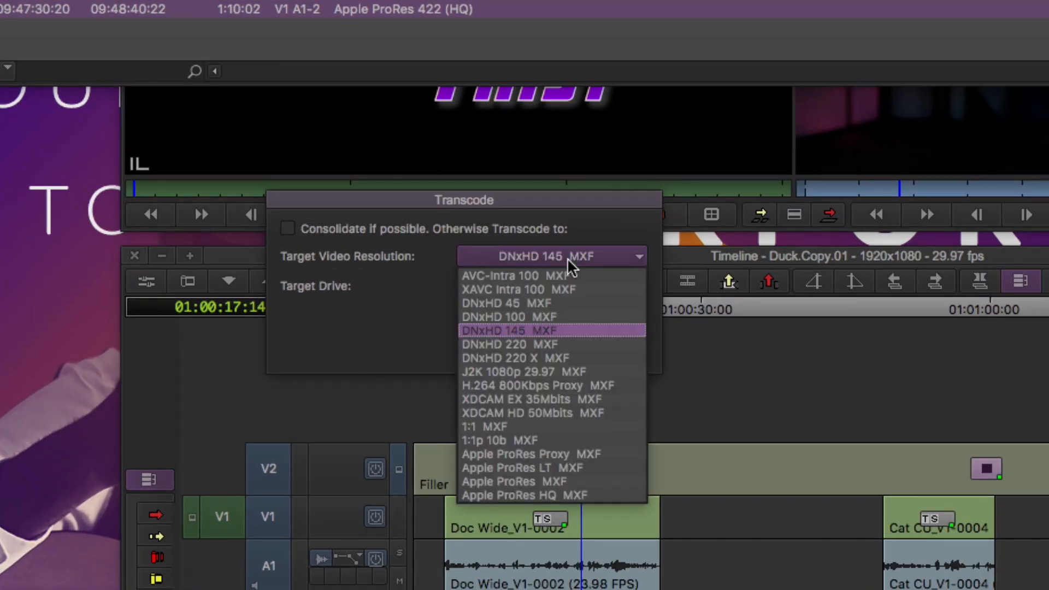
{"action": "left_click", "coordinate": [364, 352]}
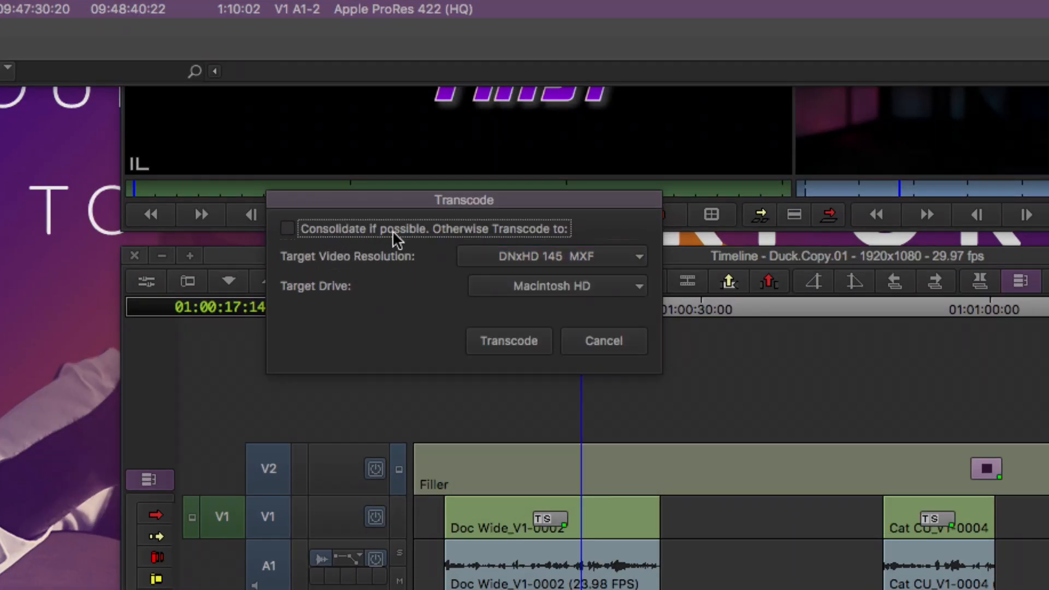
{"action": "left_click", "coordinate": [475, 231]}
{"action": "left_click", "coordinate": [556, 261]}
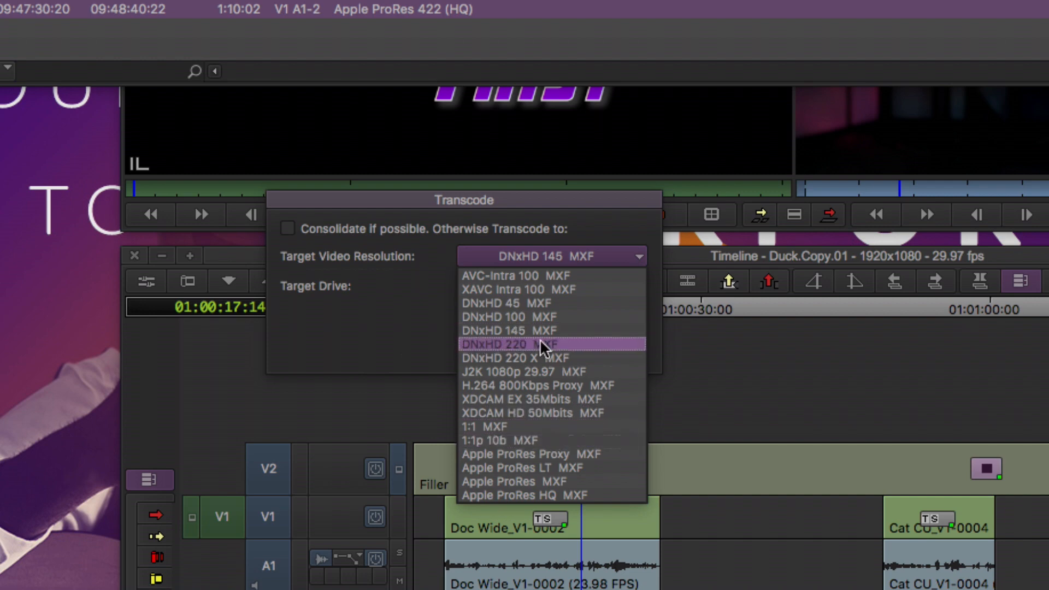
{"action": "left_click", "coordinate": [382, 347]}
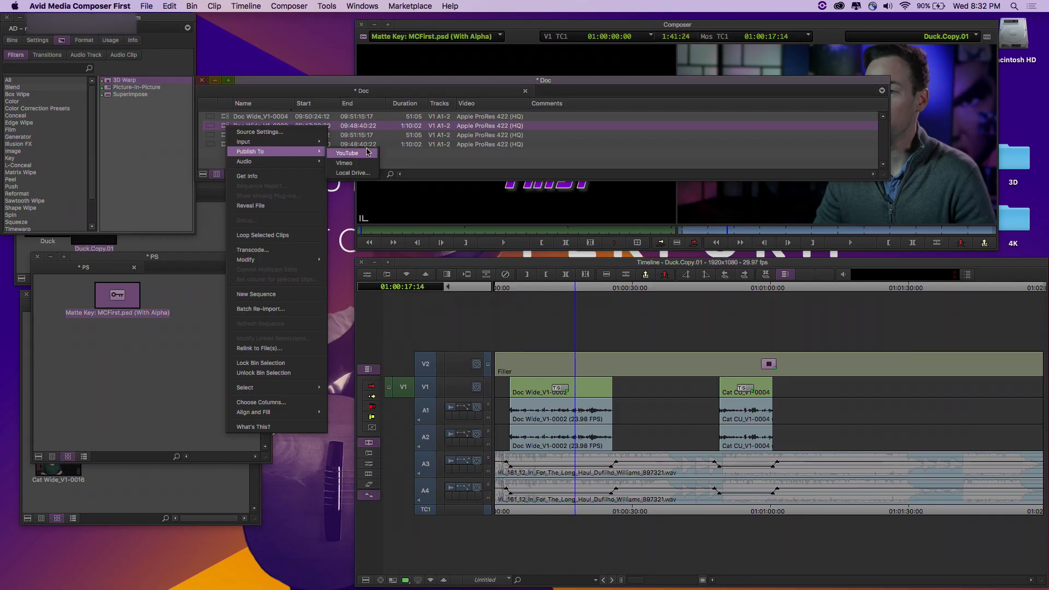
Open the publish settings for the Doc Wide_V1-0002 clip with a local drive as destination and review the codec and quality options.
{"action": "left_click", "coordinate": [365, 172]}
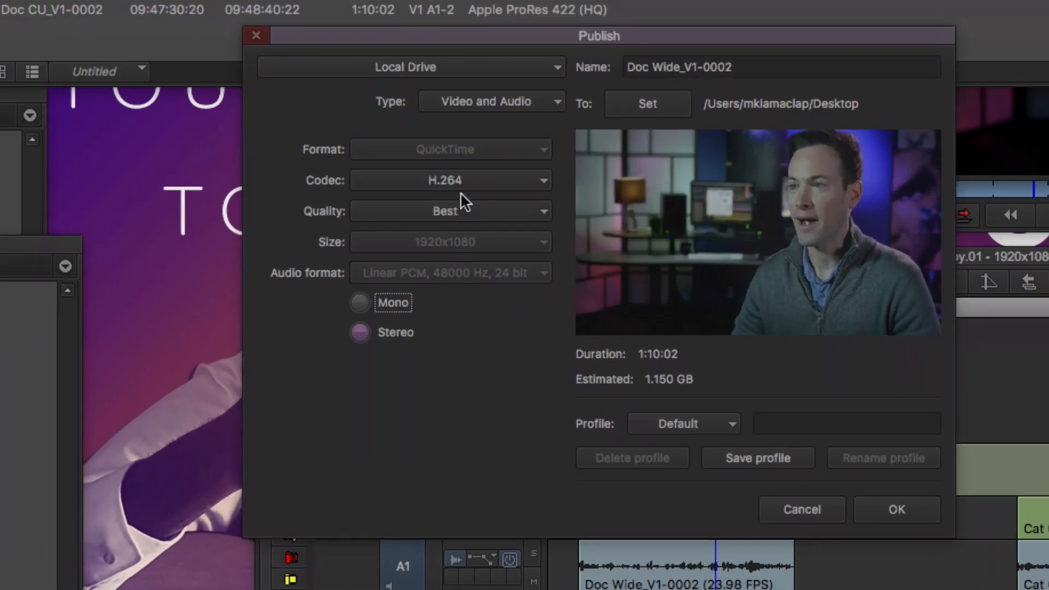
{"action": "left_click", "coordinate": [456, 226]}
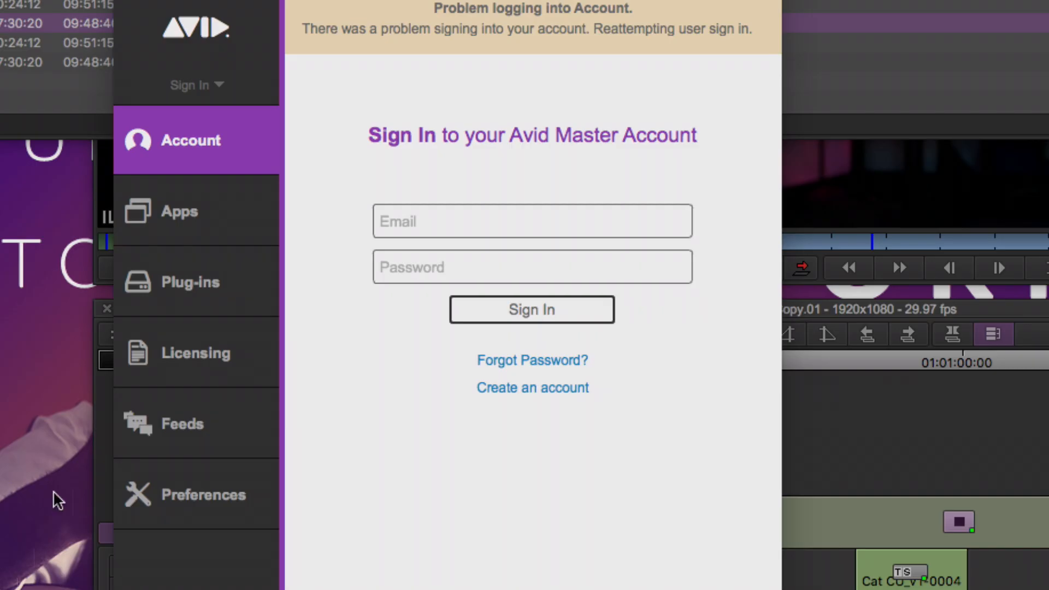
View the Licensing and Apps pages of the Avid Application Manager and move its window slightly lower.
{"action": "left_click", "coordinate": [213, 357]}
{"action": "left_click", "coordinate": [200, 220]}
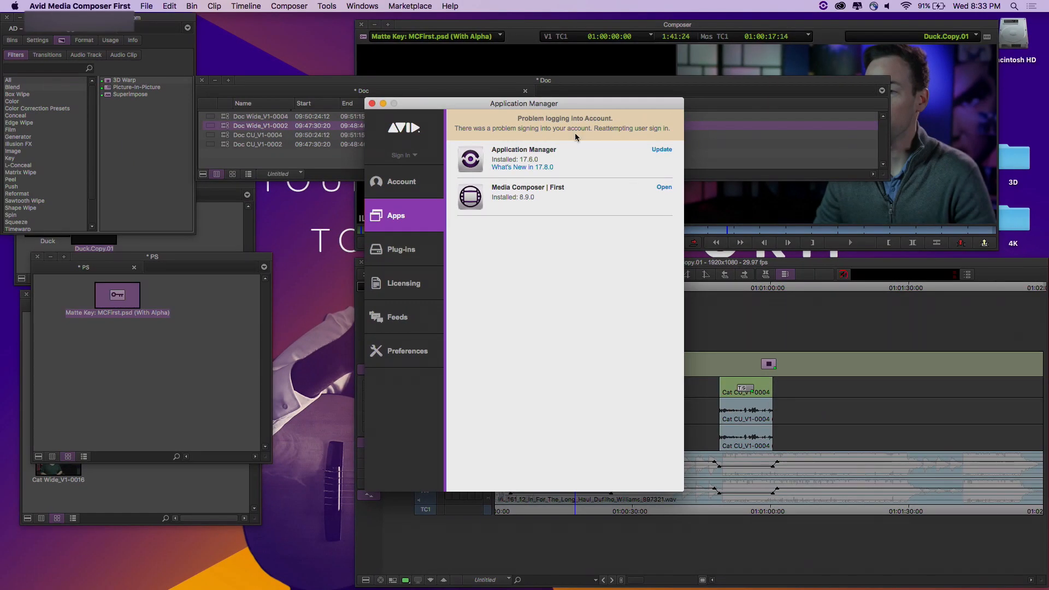
{"action": "left_click_drag", "start_coordinate": [480, 106], "coordinate": [483, 127]}
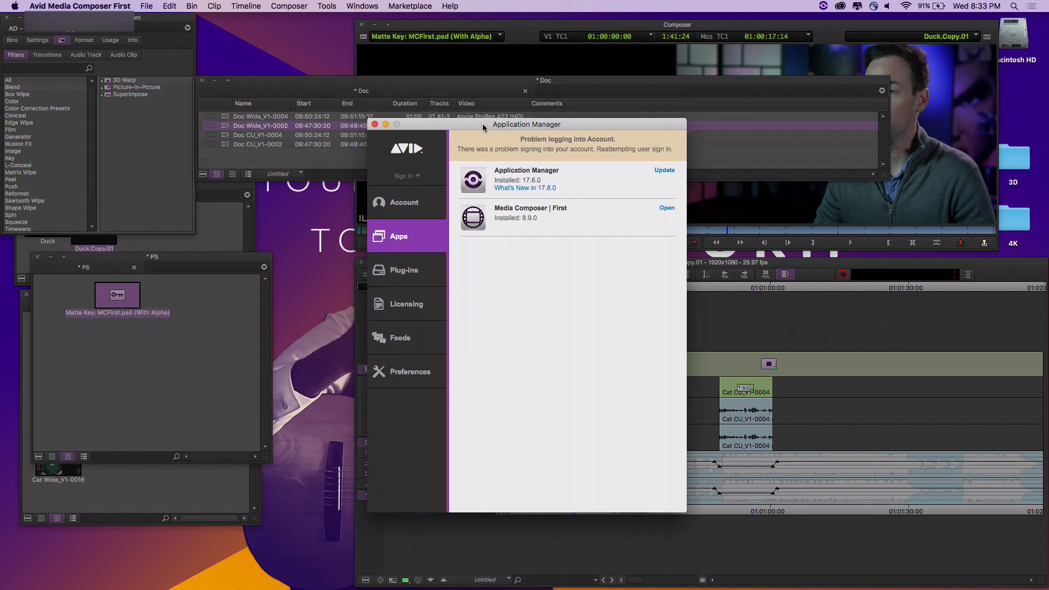